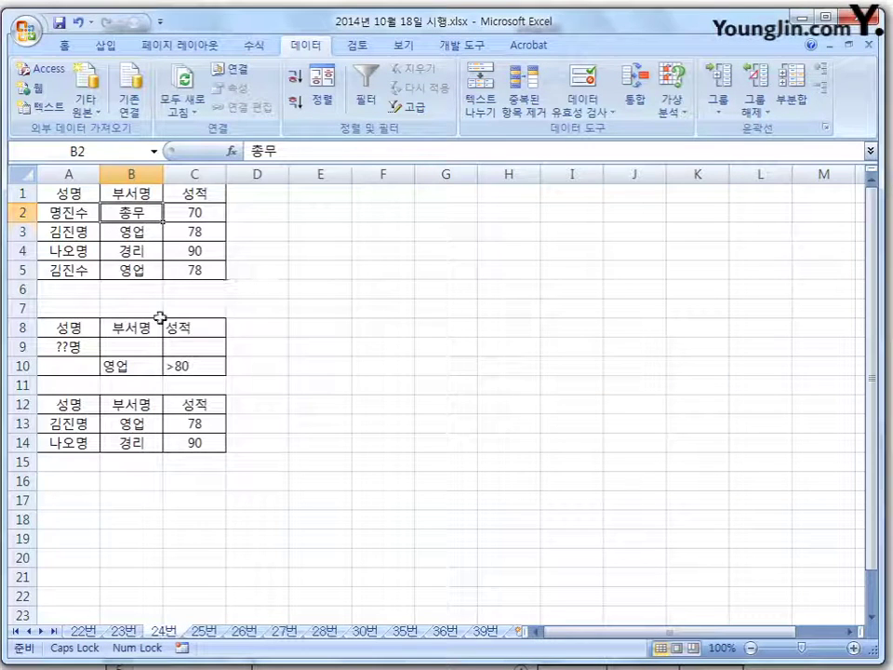
Step: Examine the name, department and score conditions in A9, B10 and C10, and the expected result table below them
left_click(83, 349)
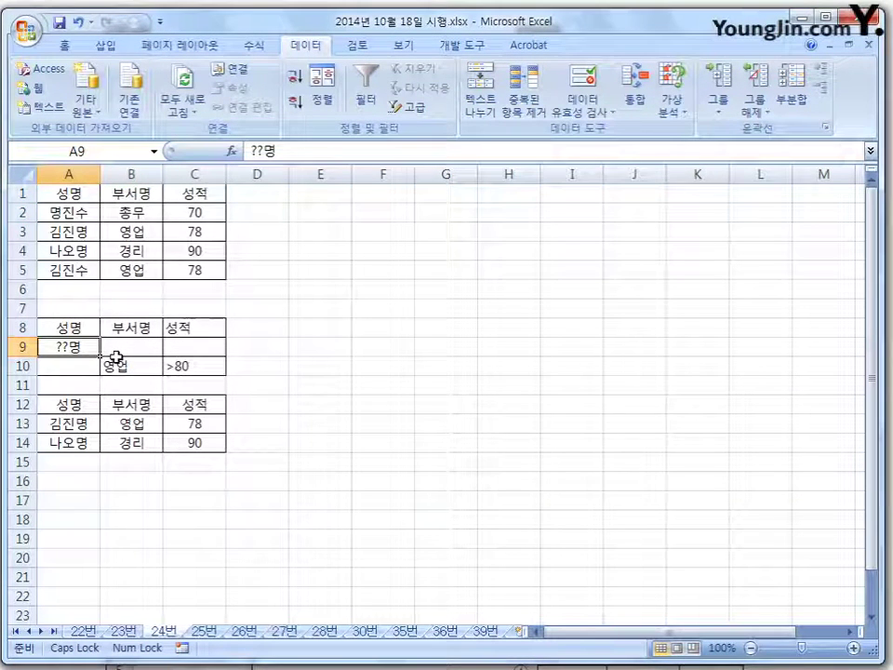
left_click(135, 366)
left_click(195, 366)
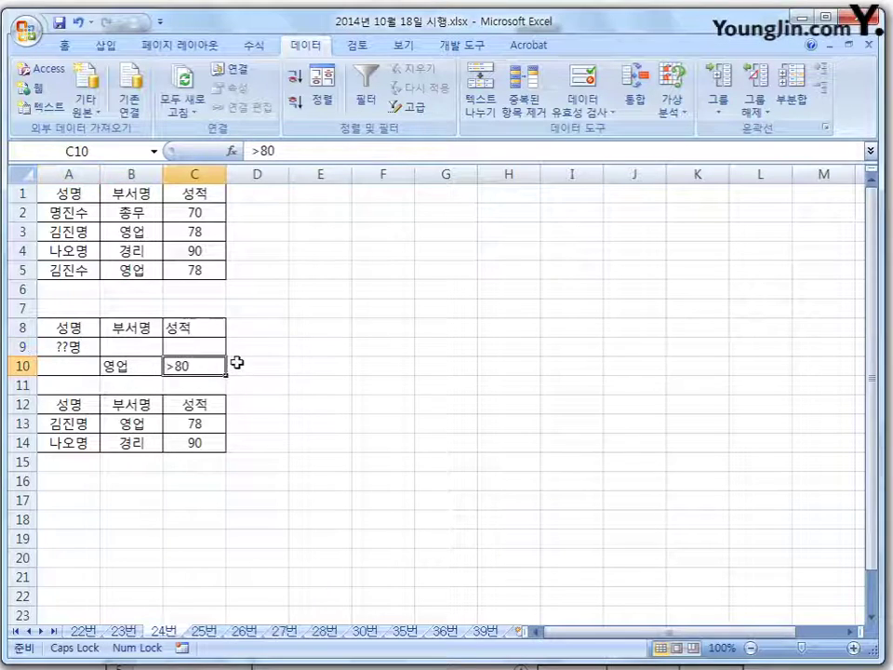
left_click(160, 419)
Step: Run an advanced filter on A1:C5 with criteria range A8:C10, copying the results to another location at E16
left_click(146, 233)
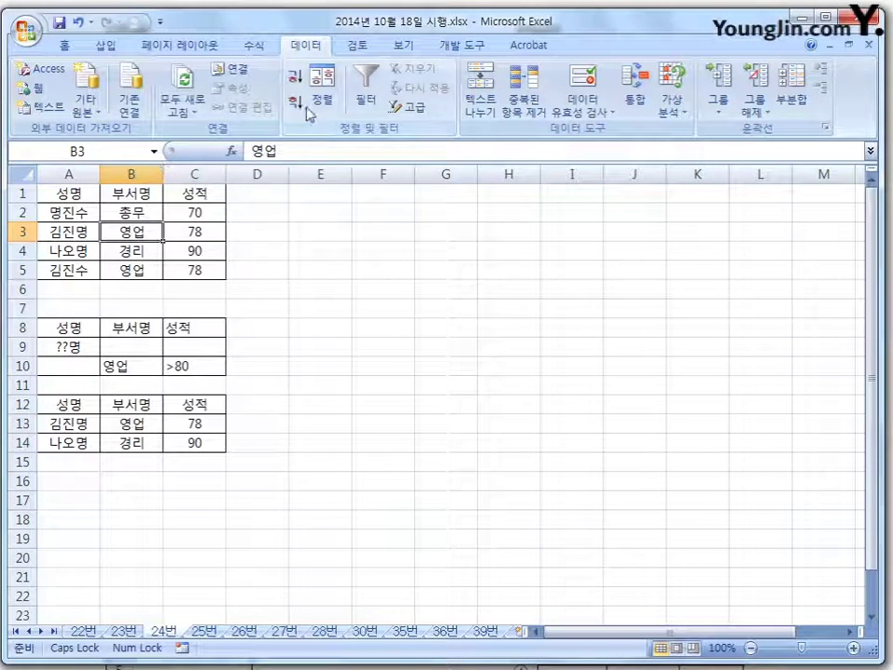
left_click(412, 114)
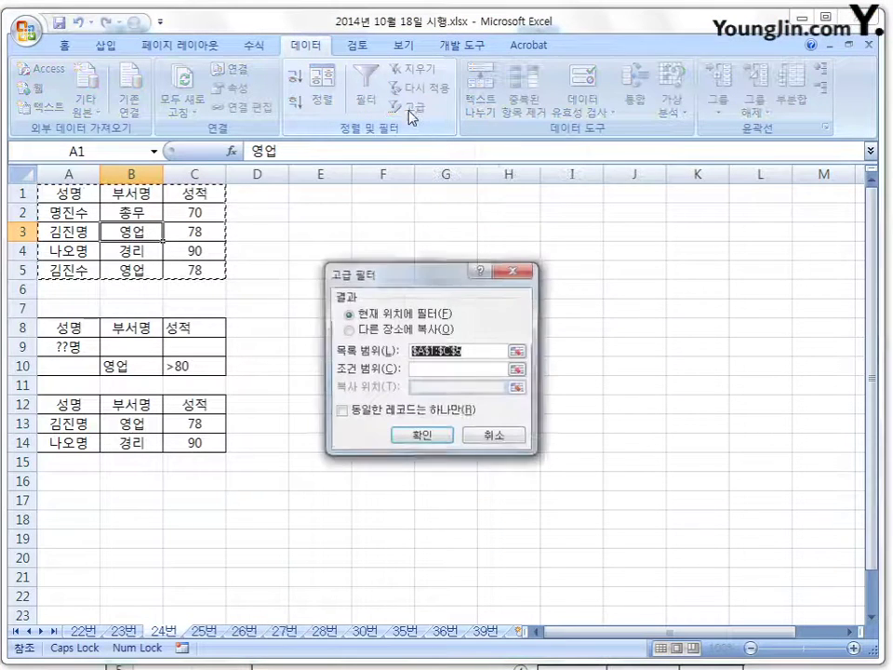
left_click(392, 330)
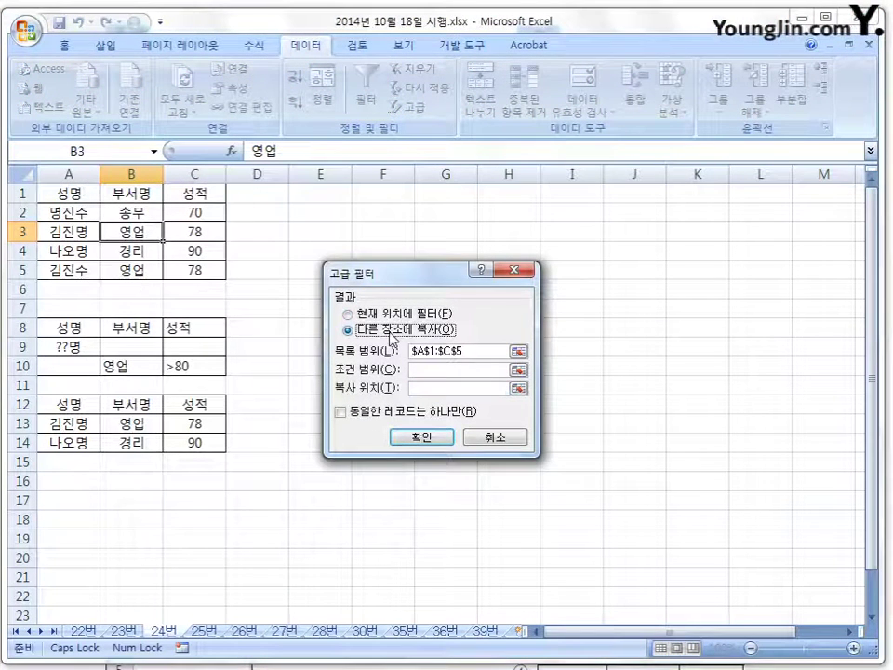
left_click(488, 350)
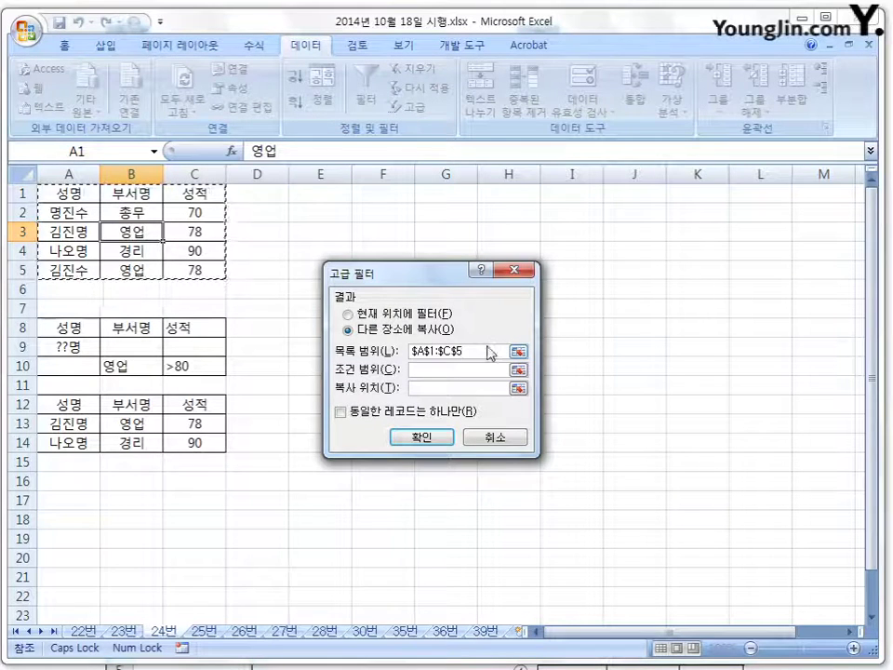
left_click(446, 370)
left_click_drag(65, 328, 195, 359)
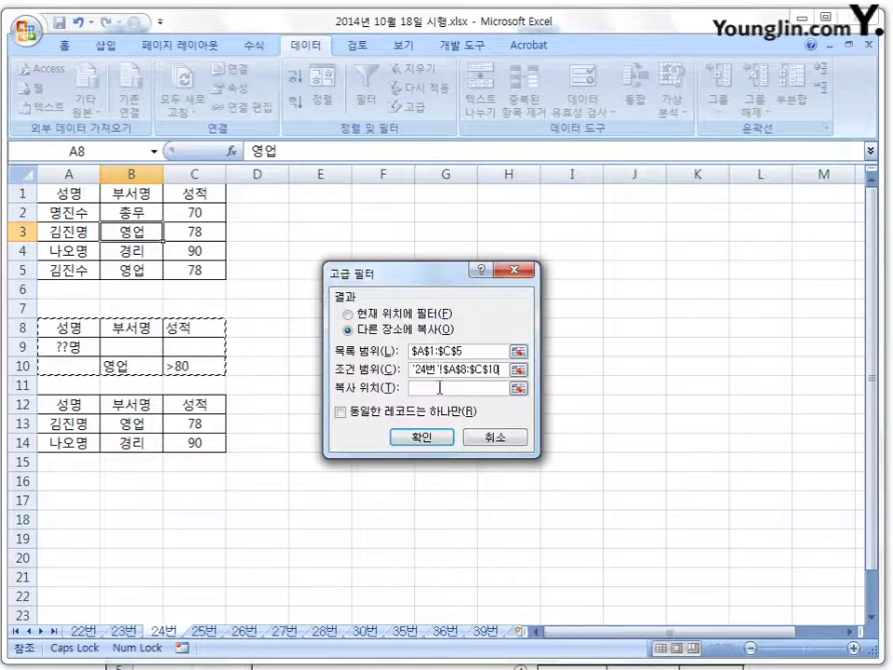
left_click(439, 387)
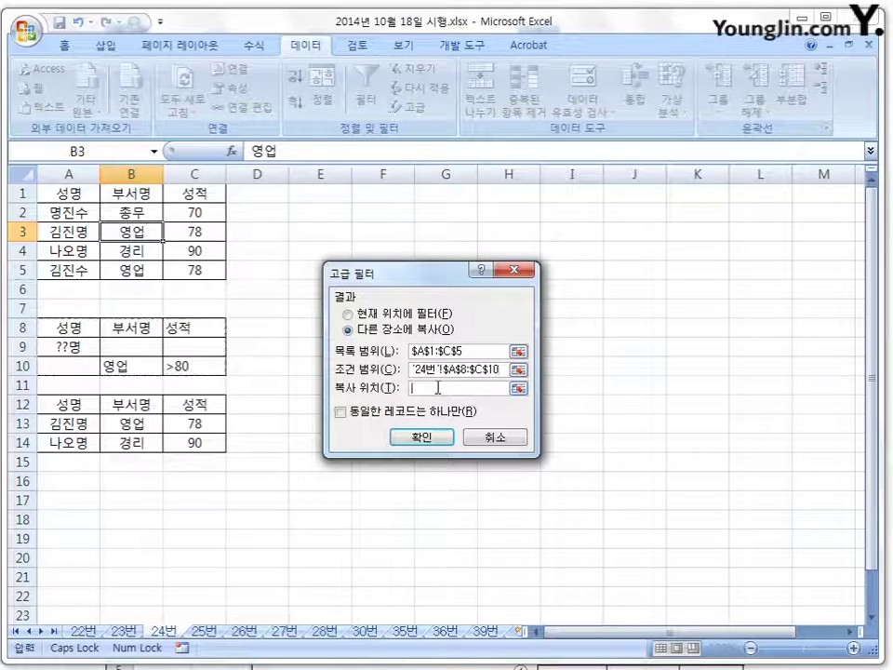
left_click(323, 484)
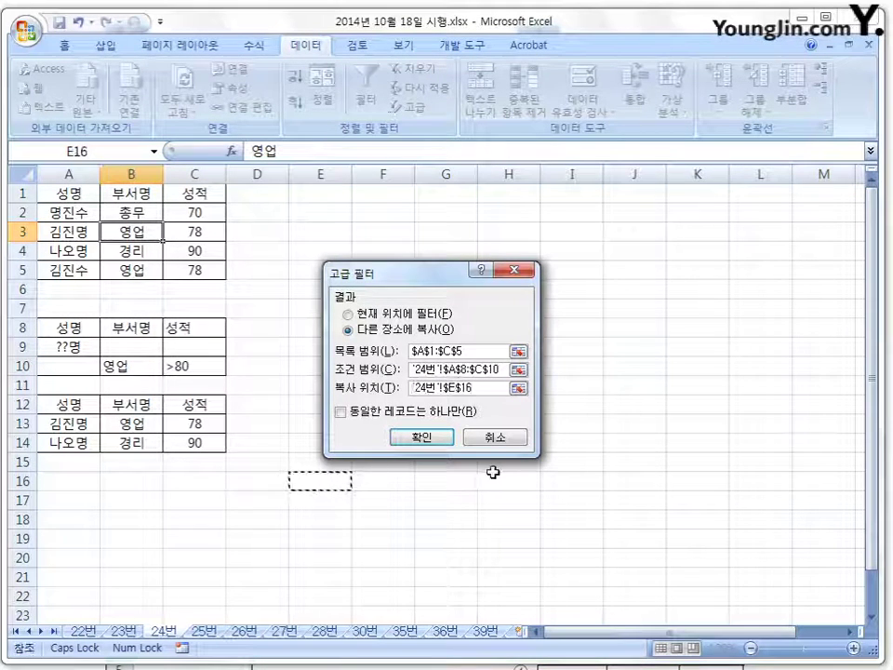
left_click(421, 438)
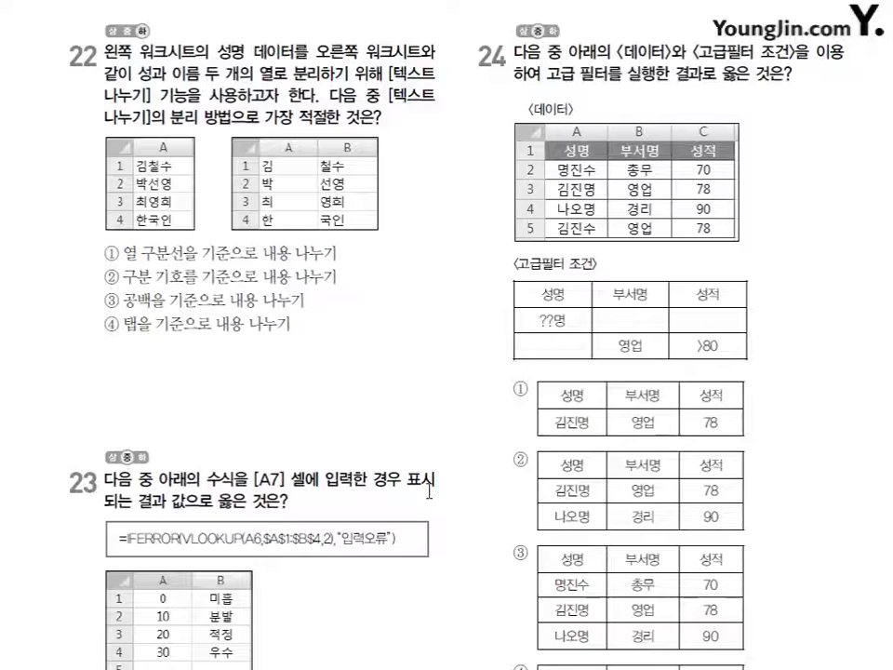
Step: In the exam document, mark question 25 with slashes after 인수나 and 사용하였거나, and circle answer ④
scroll(393, 449, "down", 5)
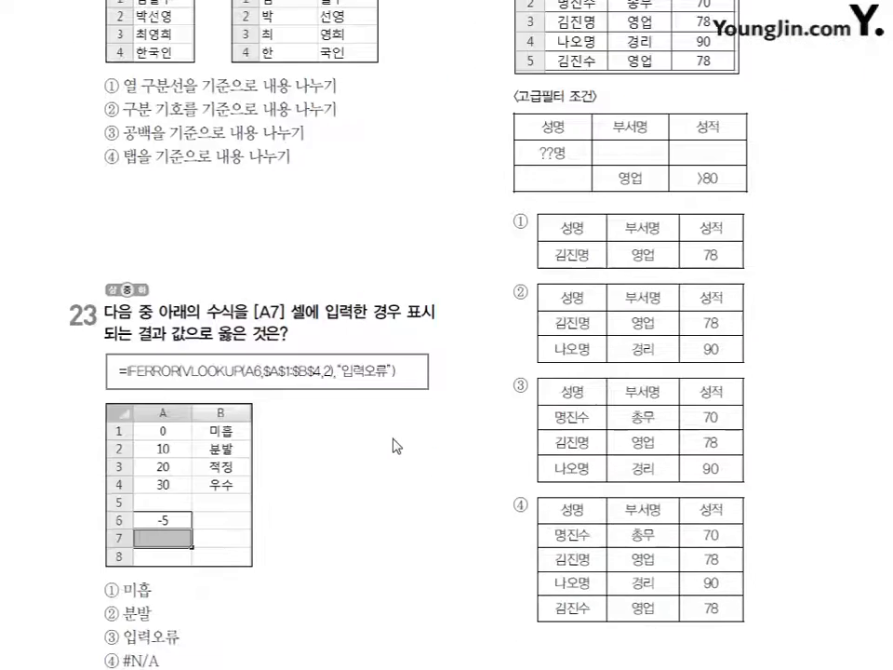
scroll(395, 442, "down", 8)
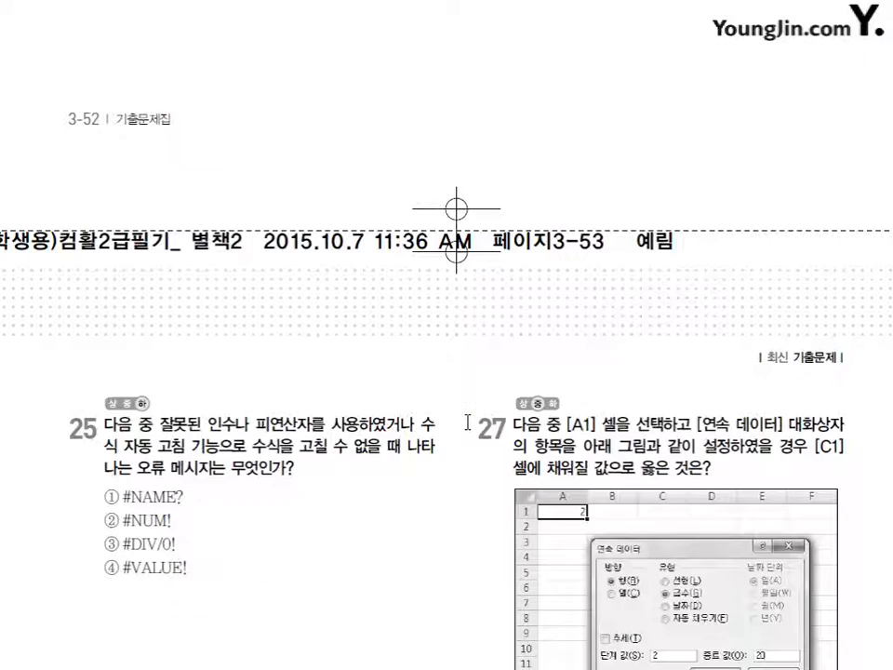
scroll(465, 401, "down", 3)
scroll(457, 392, "down", 2)
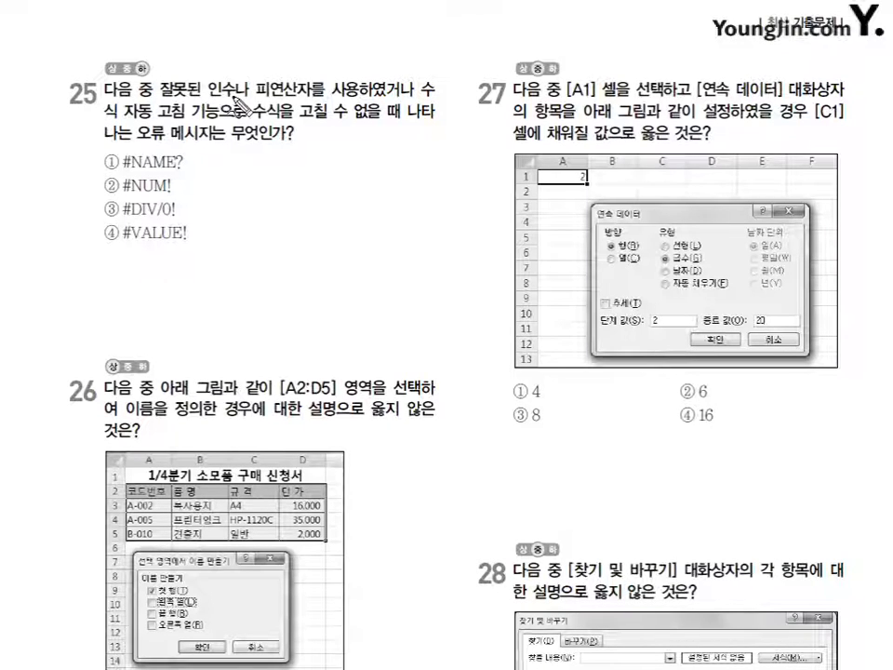
left_click_drag(240, 89, 253, 80)
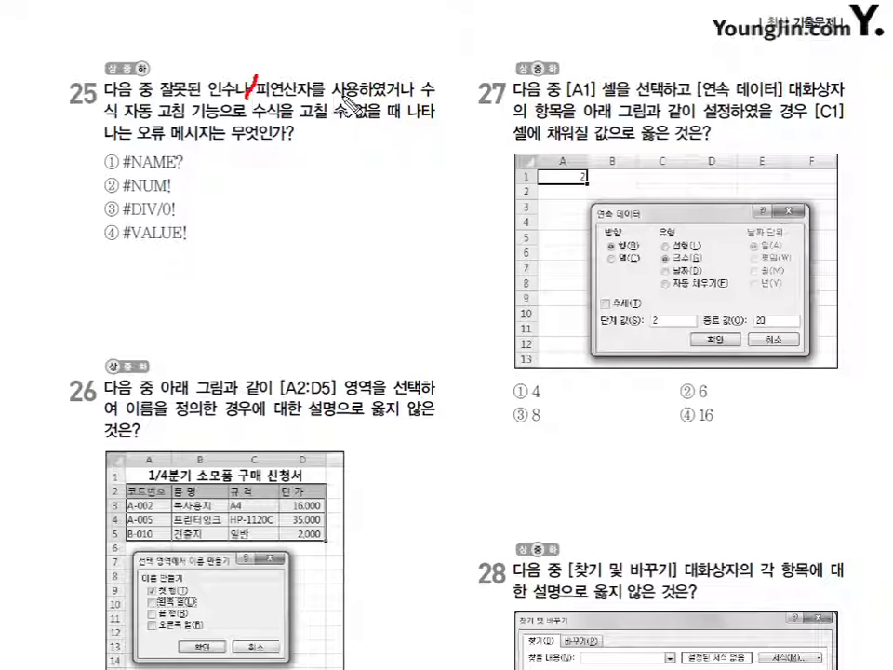
left_click_drag(414, 96, 421, 82)
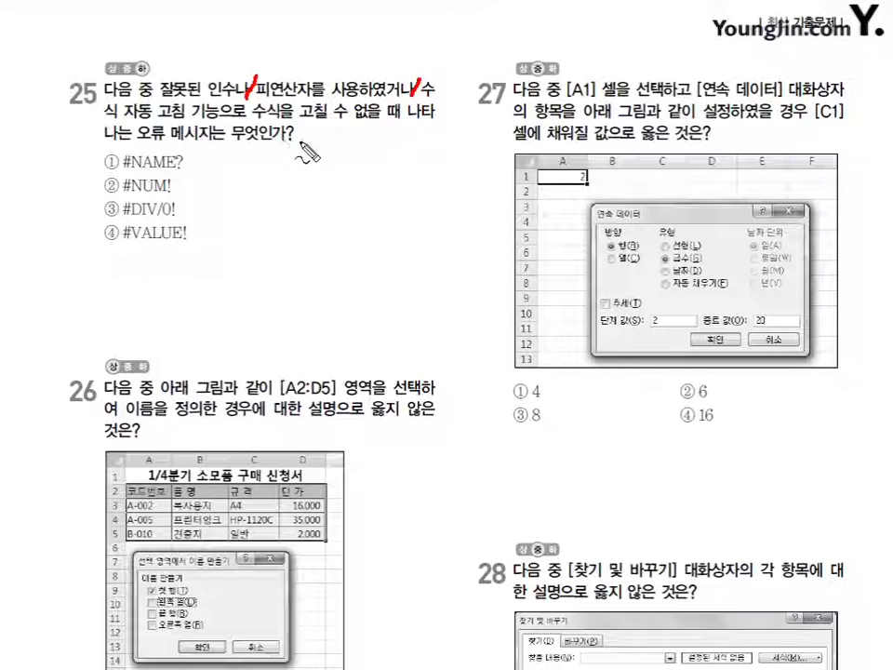
mouse_move(124, 240)
left_mouse_down()
mouse_move(97, 229)
mouse_move(123, 234)
left_mouse_up()
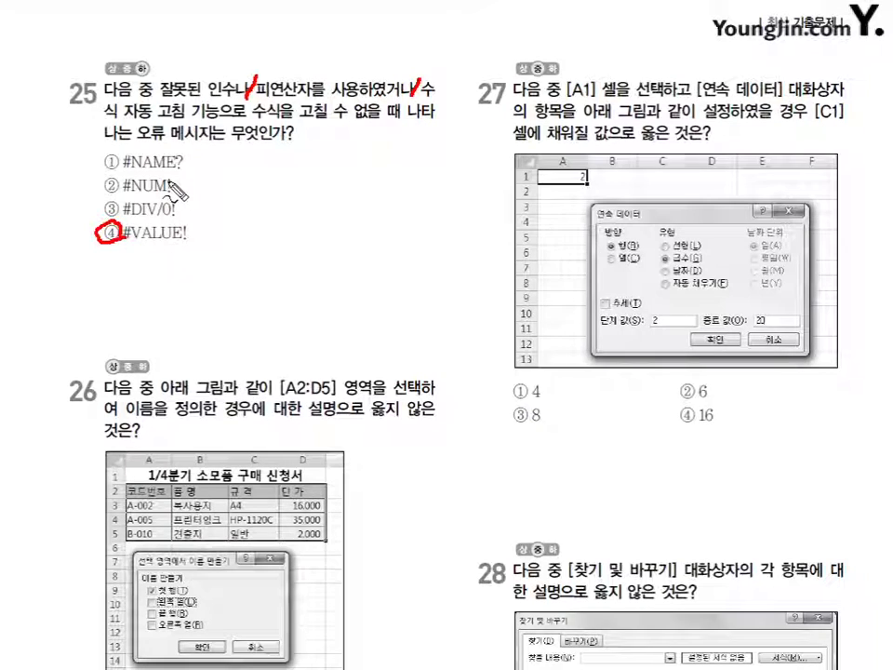
Step: Underline #NAME? and #NUM! in question 25 and handwrite 이름 and 숫자 beside them
mouse_move(129, 166)
left_mouse_down()
mouse_move(203, 158)
mouse_move(217, 172)
mouse_move(232, 147)
mouse_move(244, 153)
mouse_move(224, 170)
left_mouse_up()
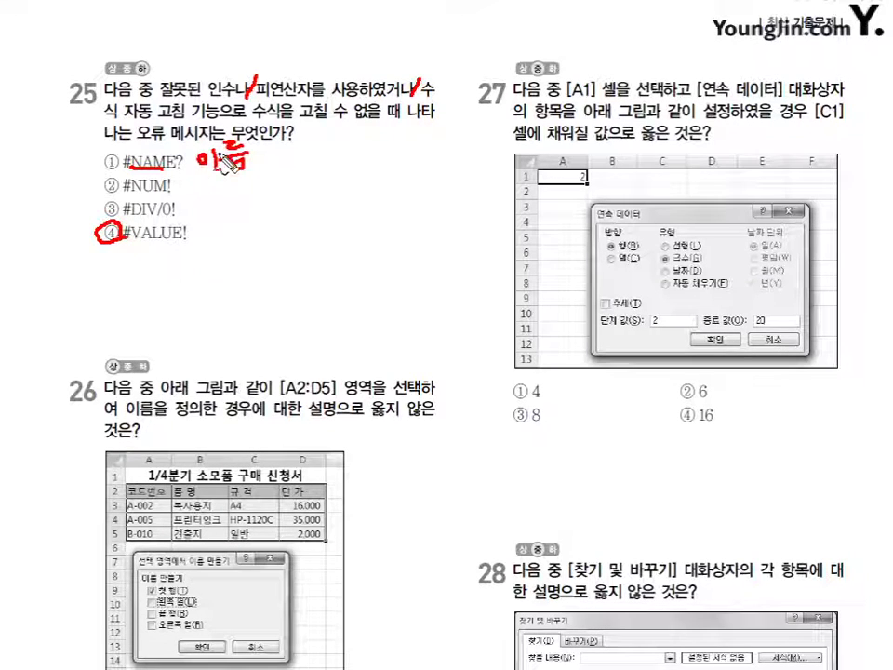
left_click_drag(125, 194, 166, 193)
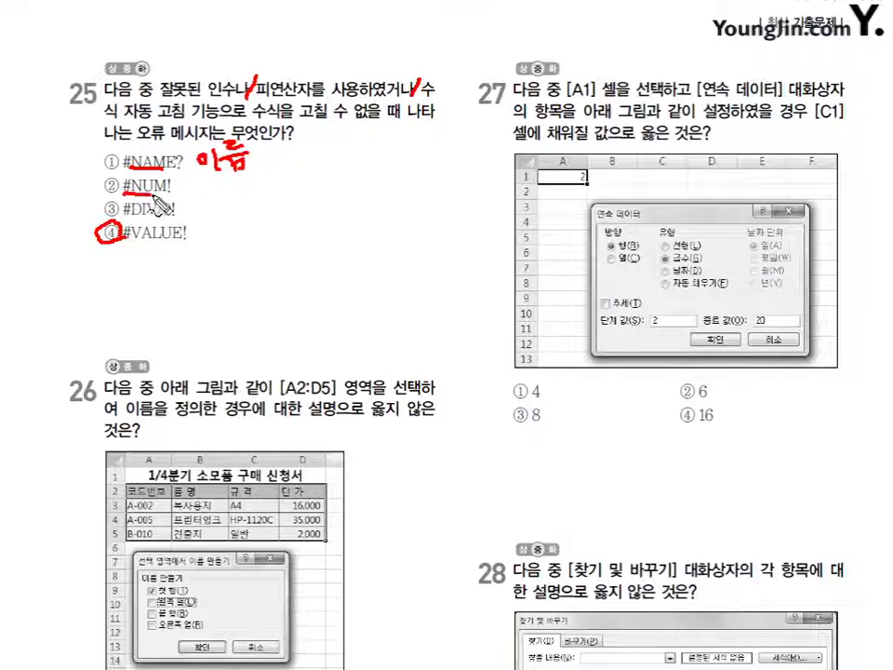
left_click_drag(206, 164, 195, 178)
mouse_move(203, 170)
left_mouse_down()
mouse_move(223, 185)
mouse_move(206, 193)
left_mouse_up()
mouse_move(206, 193)
left_mouse_down()
mouse_move(196, 202)
mouse_move(218, 201)
left_mouse_up()
mouse_move(223, 180)
left_mouse_down()
mouse_move(226, 199)
mouse_move(241, 199)
left_mouse_up()
left_click_drag(245, 173, 246, 201)
left_click_drag(246, 187, 253, 185)
Step: Underline #DIV/0!, handwrite 나누기 and a division by 0 beside it, underline #VALUE!, and clear all the annotations
left_click_drag(124, 217, 175, 216)
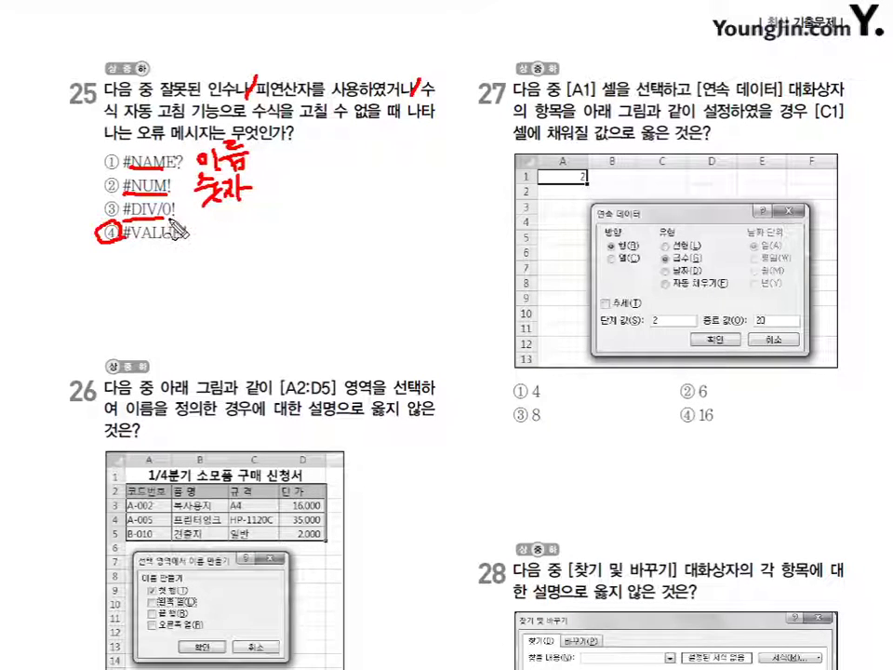
left_click_drag(230, 213, 247, 237)
left_click_drag(247, 224, 266, 219)
left_click_drag(252, 226, 273, 222)
mouse_move(259, 230)
left_mouse_down()
mouse_move(270, 238)
mouse_move(262, 235)
left_mouse_up()
left_click_drag(276, 213, 287, 226)
left_click_drag(295, 206, 296, 236)
mouse_move(351, 198)
left_mouse_down()
mouse_move(341, 220)
mouse_move(352, 197)
left_mouse_up()
mouse_move(379, 177)
left_mouse_down()
mouse_move(370, 233)
mouse_move(392, 211)
mouse_move(349, 214)
left_mouse_up()
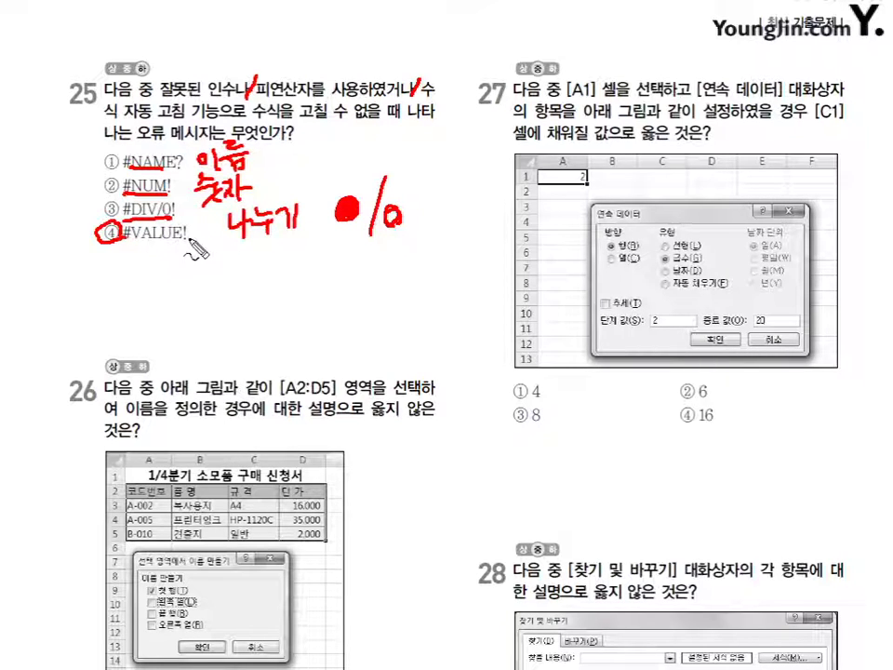
left_click_drag(136, 241, 181, 240)
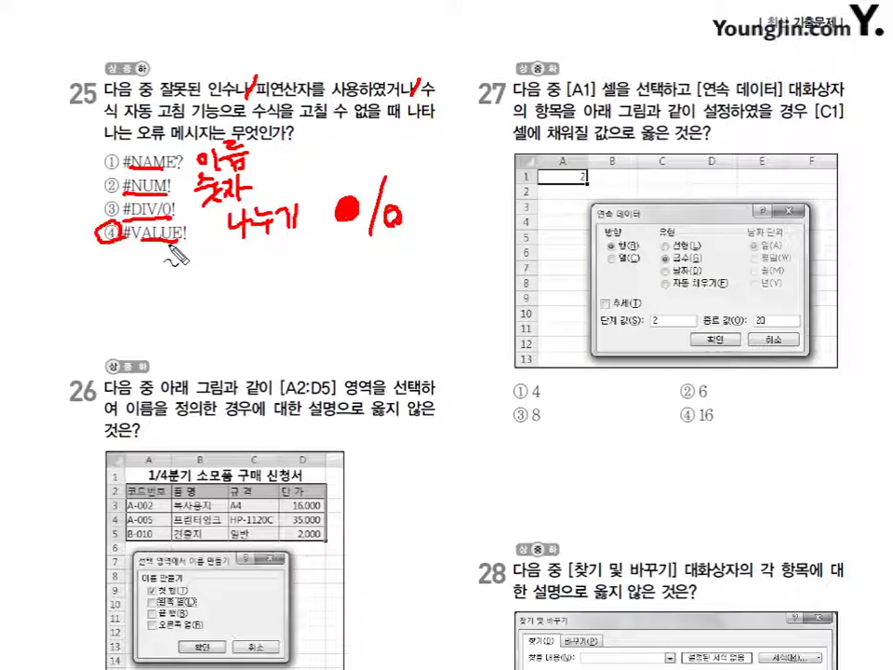
key("Escape")
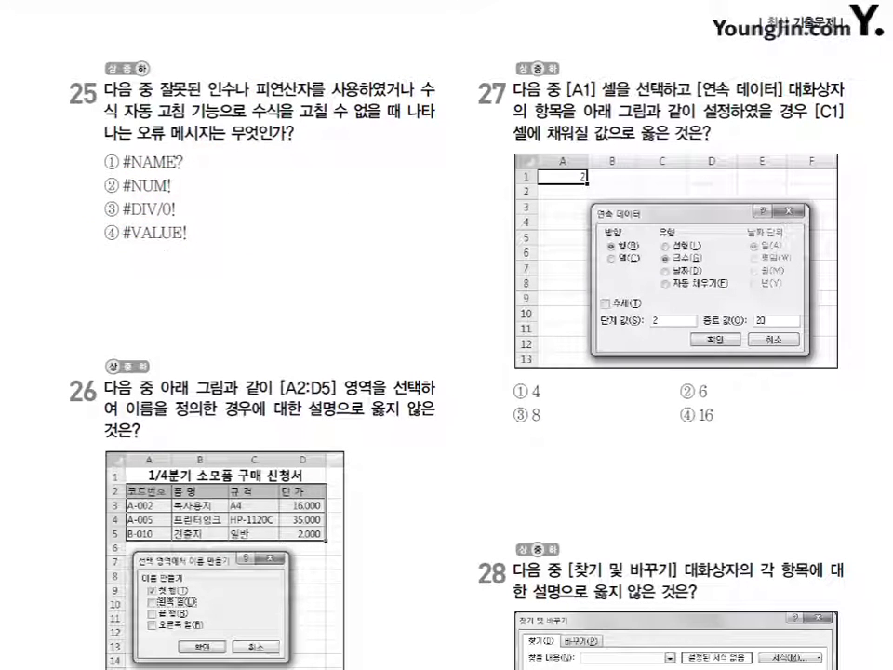
Step: Switch to Excel and, on the 25번 sheet, examine the contents of A1 and B1 and the formula in C1
key("alt+Tab")
left_click(206, 632)
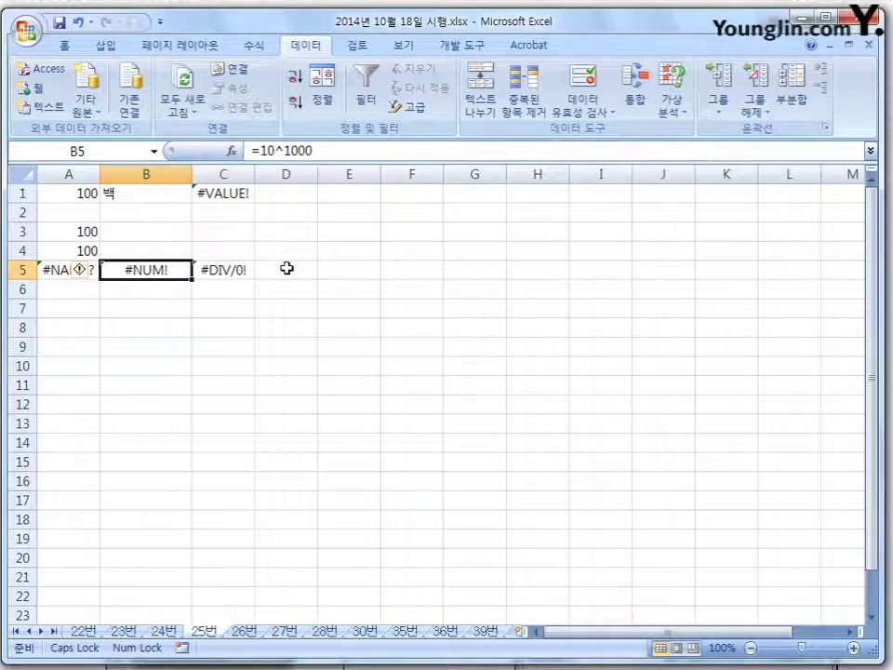
left_click(98, 194)
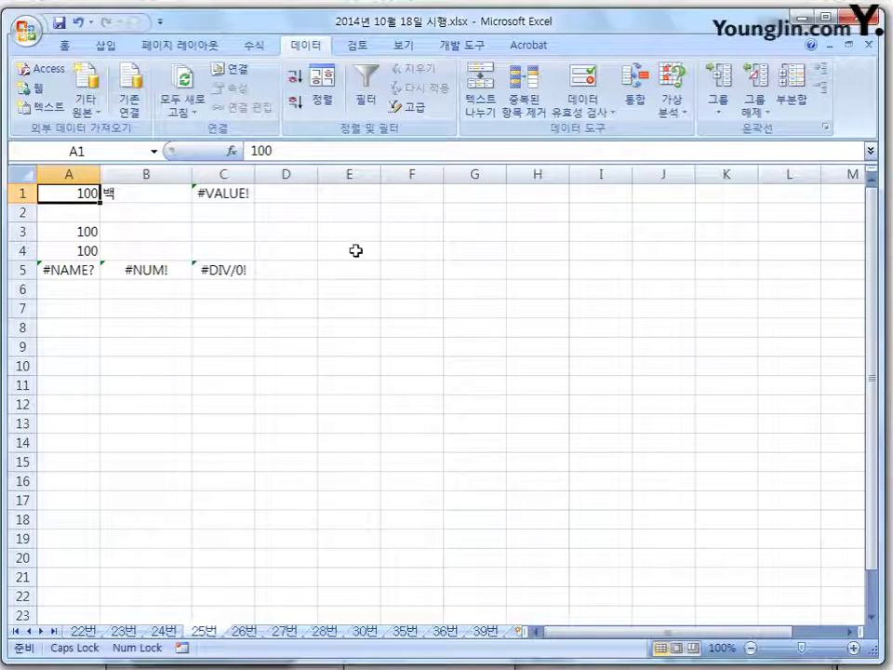
left_click(145, 190)
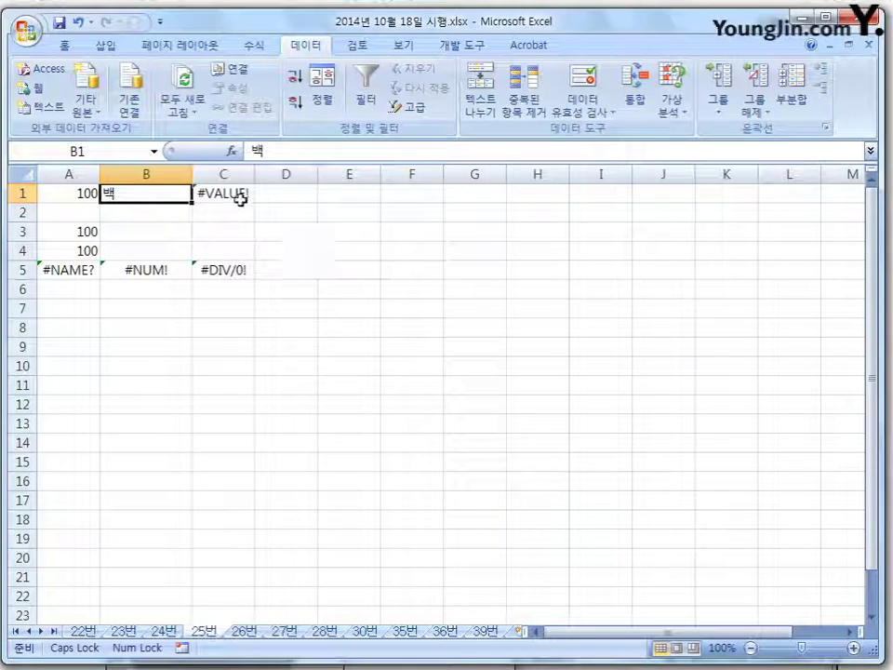
left_click(211, 193)
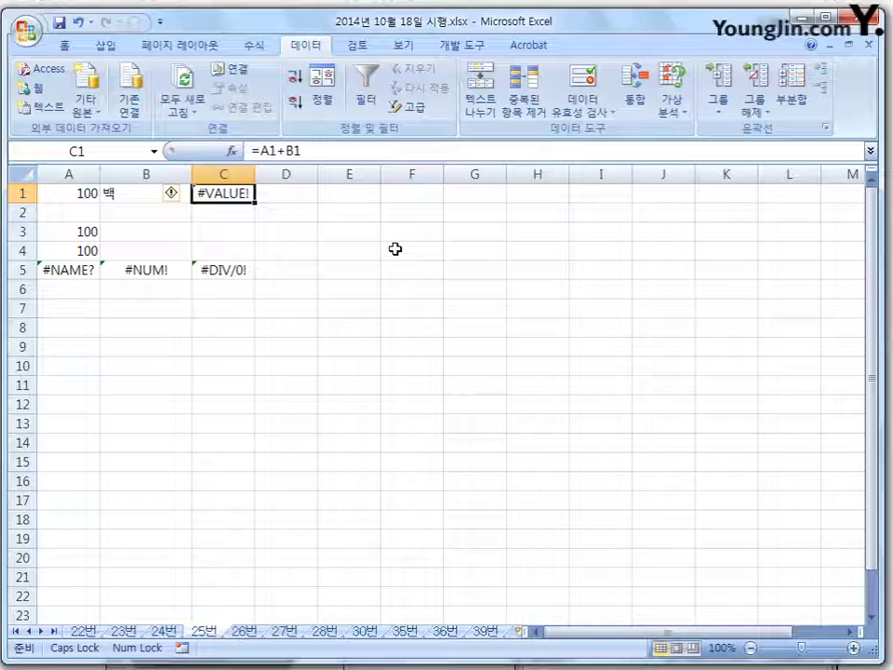
Step: Inspect A5's formula, underline sun and A3:A4, handwrite "sum", bracket A3:A4 and circle #NAME?, then clear the annotations
left_click(84, 269)
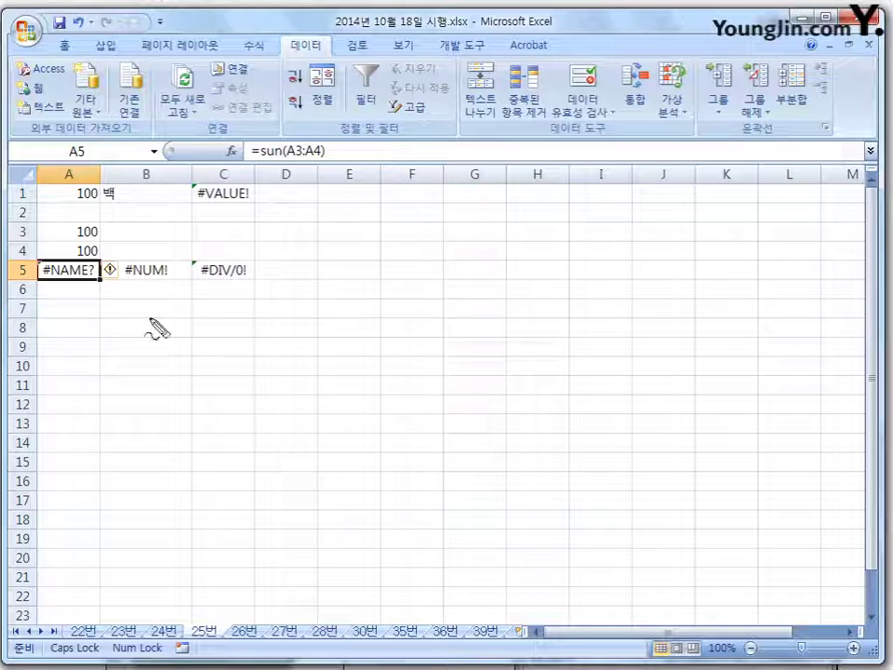
left_click_drag(251, 158, 279, 160)
mouse_move(309, 207)
left_mouse_down()
mouse_move(312, 223)
mouse_move(333, 228)
mouse_move(385, 223)
left_mouse_up()
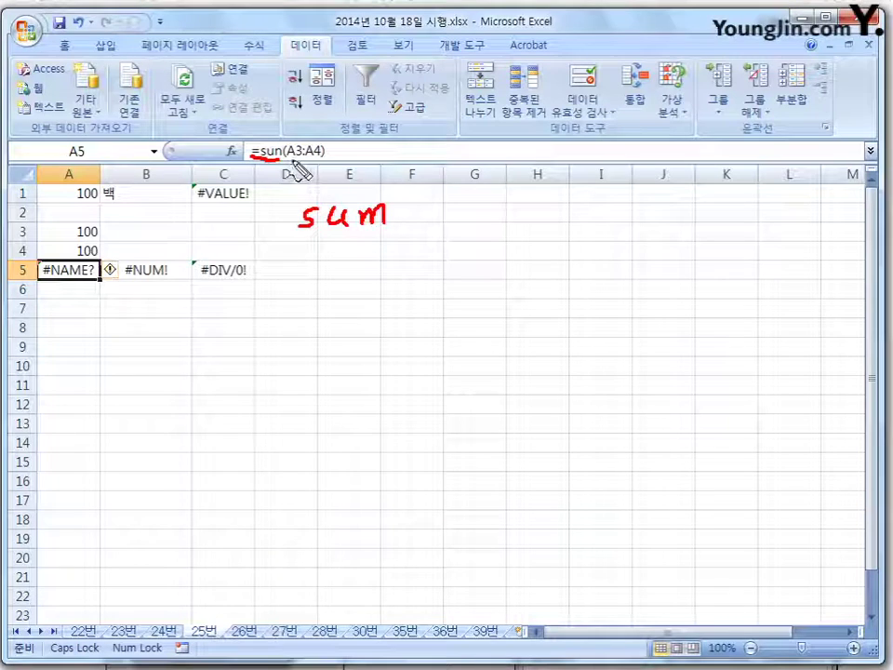
left_click_drag(278, 158, 318, 159)
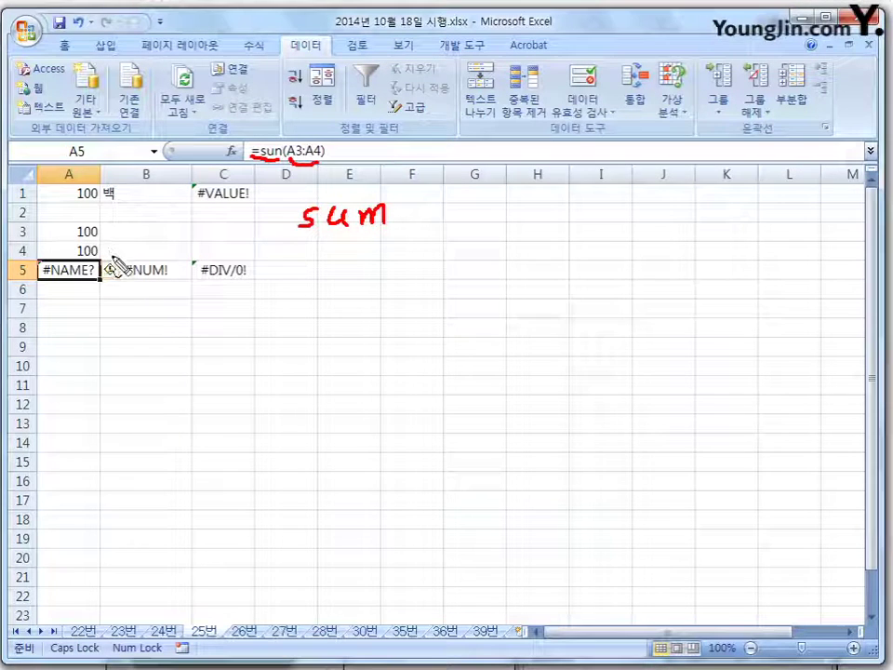
mouse_move(103, 232)
left_mouse_down()
mouse_move(100, 248)
mouse_move(41, 271)
mouse_move(89, 274)
mouse_move(87, 285)
mouse_move(65, 289)
mouse_move(73, 258)
left_mouse_up()
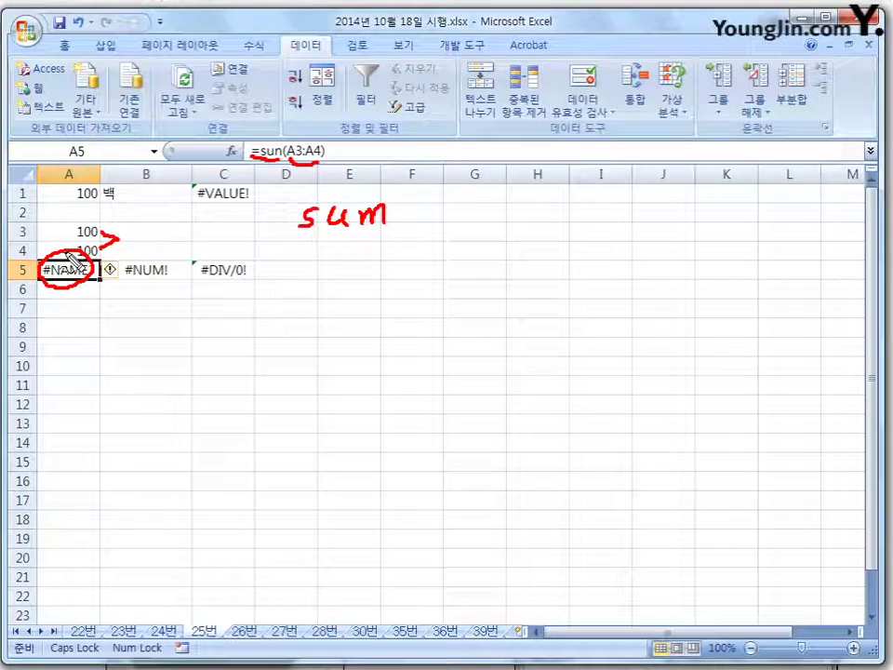
key("Escape")
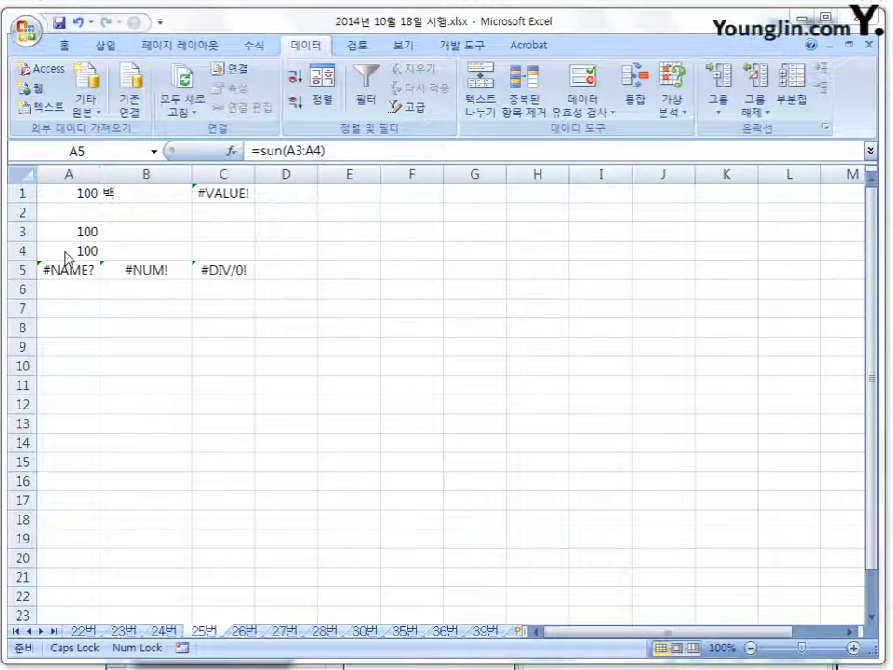
Step: Inspect B5's formula, draw a caret symbol beneath it, circle the #NUM! error and underline the ^1000 part
left_click(149, 271)
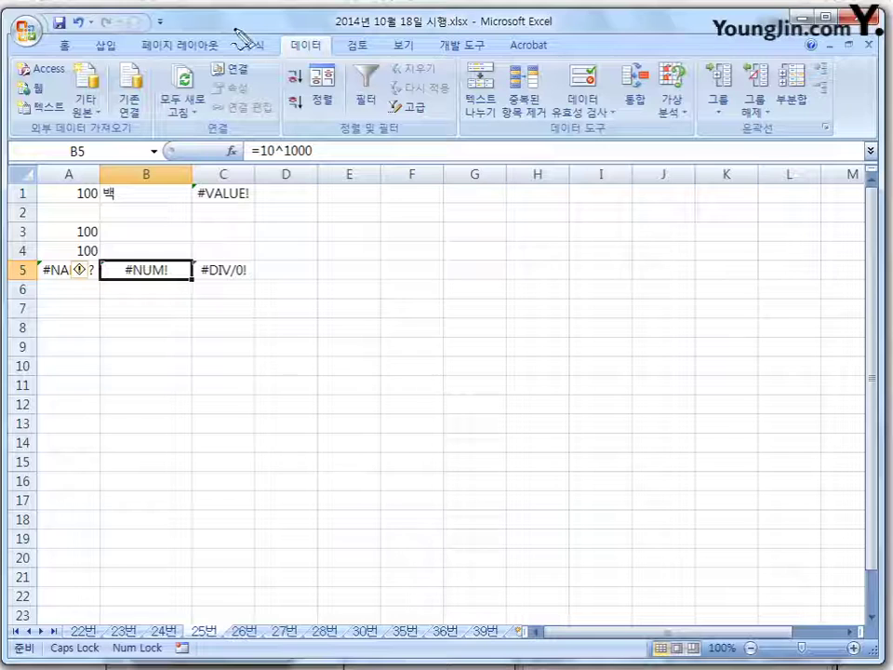
mouse_move(301, 209)
left_mouse_down()
mouse_move(313, 200)
mouse_move(323, 206)
left_mouse_up()
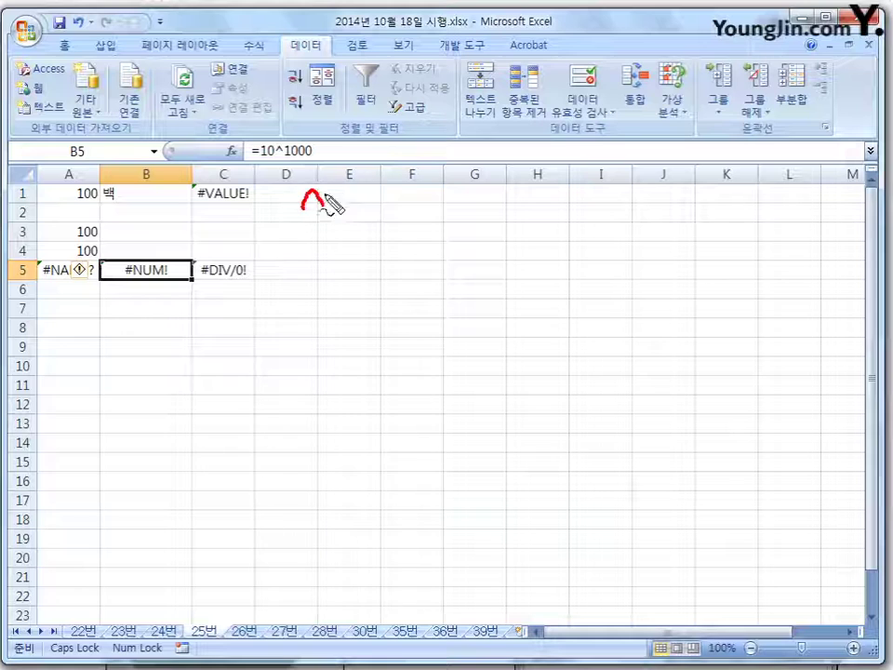
mouse_move(166, 278)
left_mouse_down()
mouse_move(124, 292)
mouse_move(154, 253)
left_mouse_up()
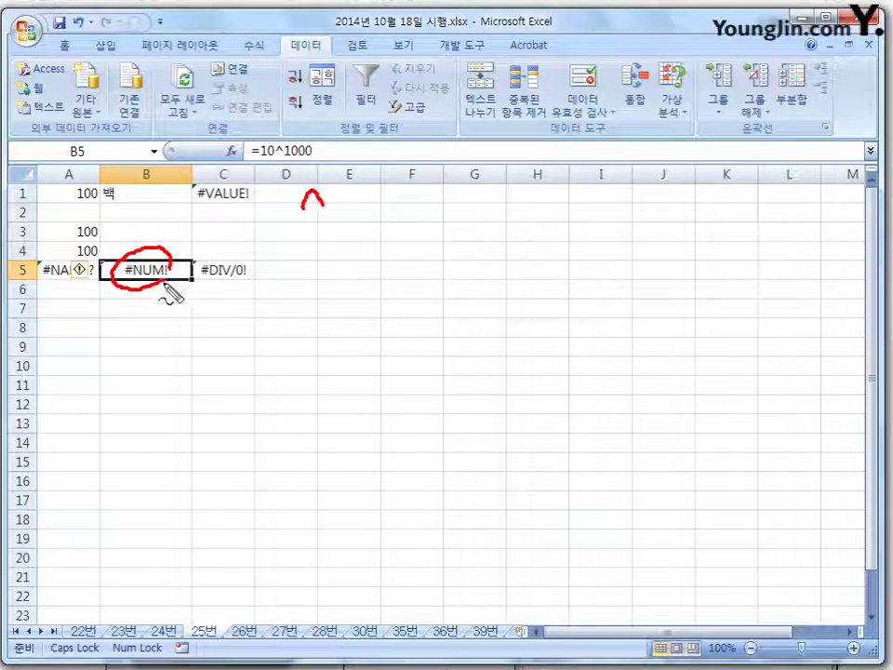
left_click_drag(273, 165, 335, 159)
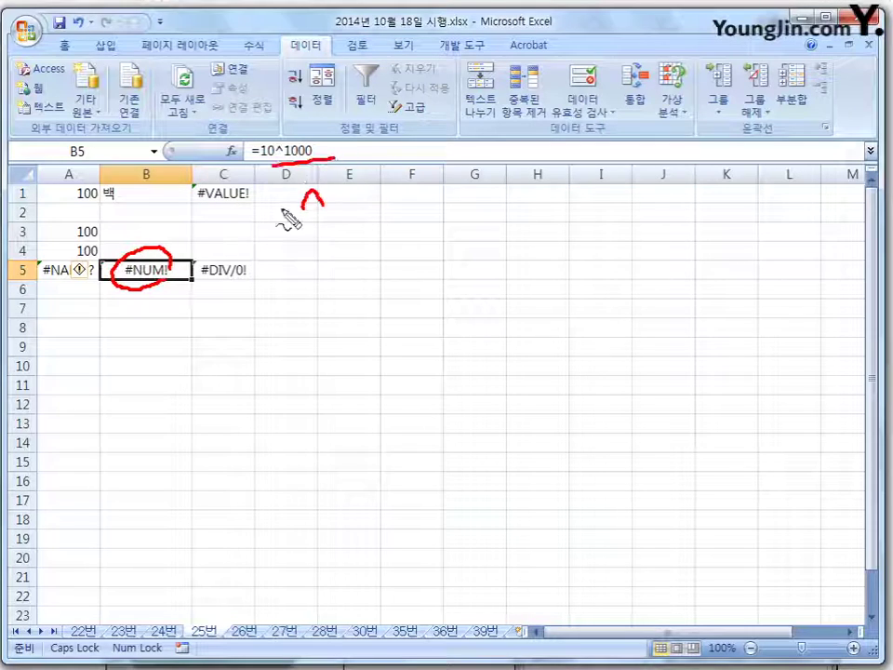
Step: Circle the #NUM! error in B5 again, clear the annotations and inspect the formula in C5
mouse_move(177, 274)
left_mouse_down()
mouse_move(146, 296)
mouse_move(126, 251)
mouse_move(170, 253)
left_mouse_up()
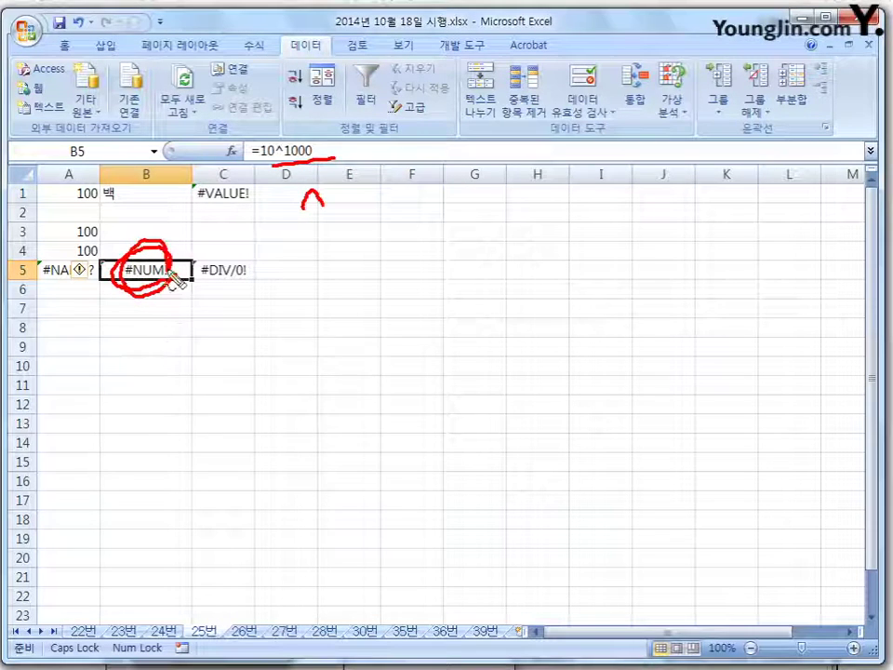
key("Escape")
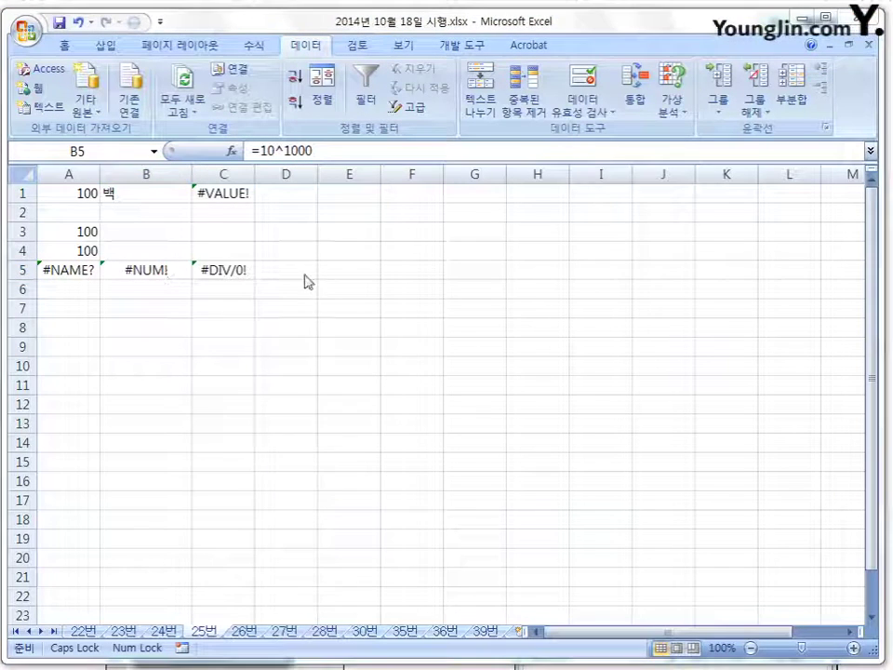
key("Right")
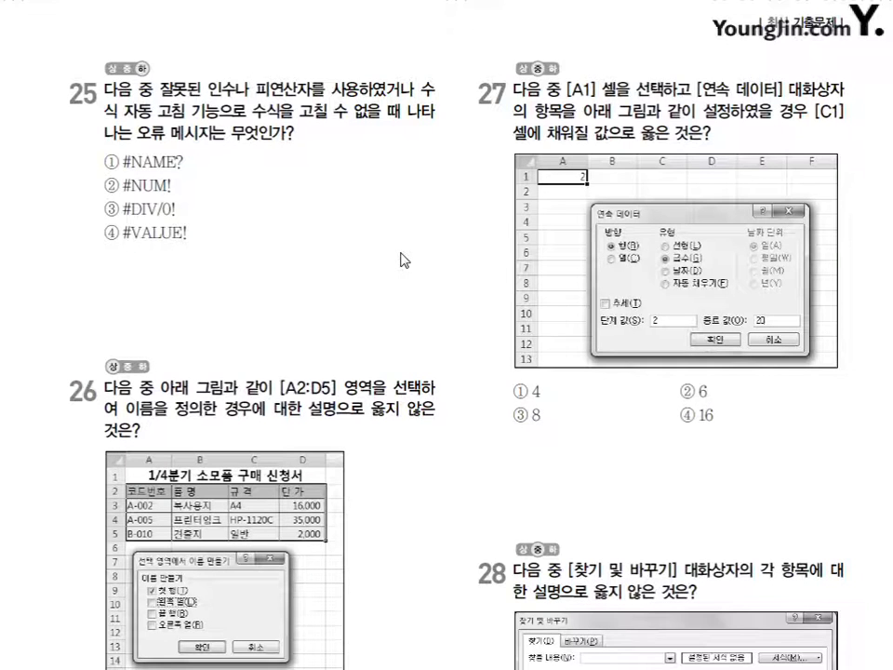
Step: In the exam document, go to question 26, underline 않은, check-mark the 첫 행 option in its figure, and clear the annotations
scroll(403, 260, "down", 5)
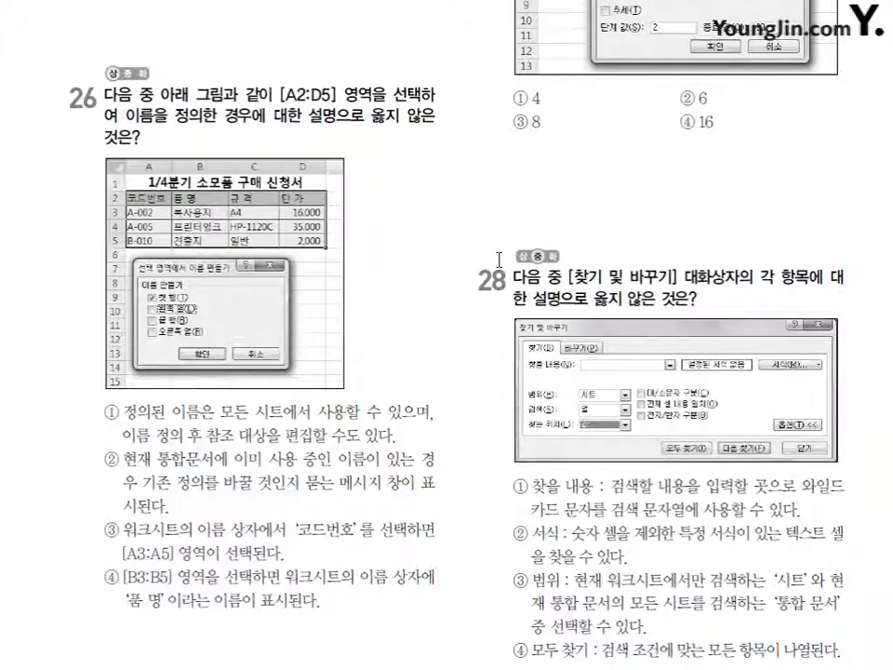
scroll(499, 259, "down", 1)
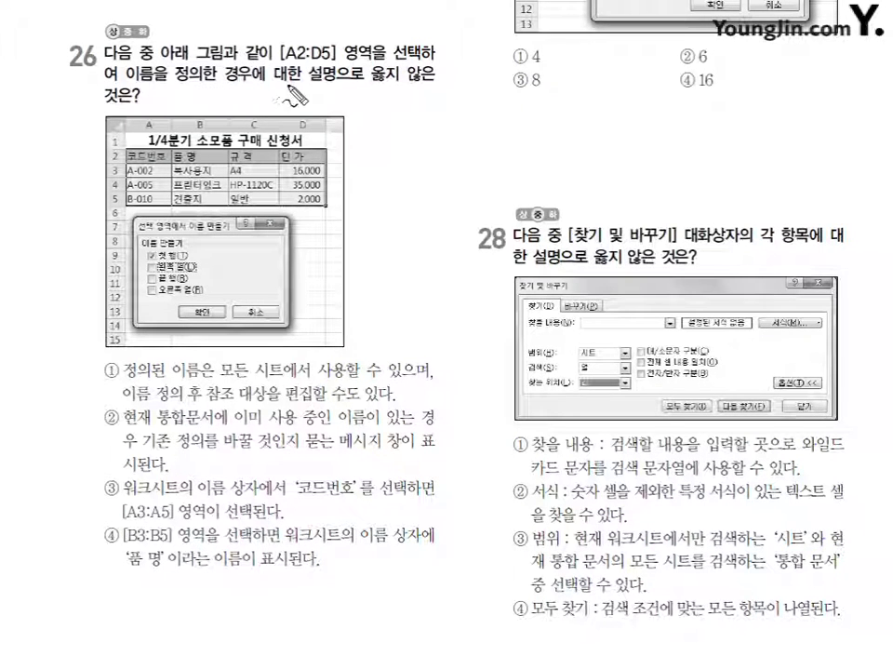
left_click_drag(412, 81, 433, 81)
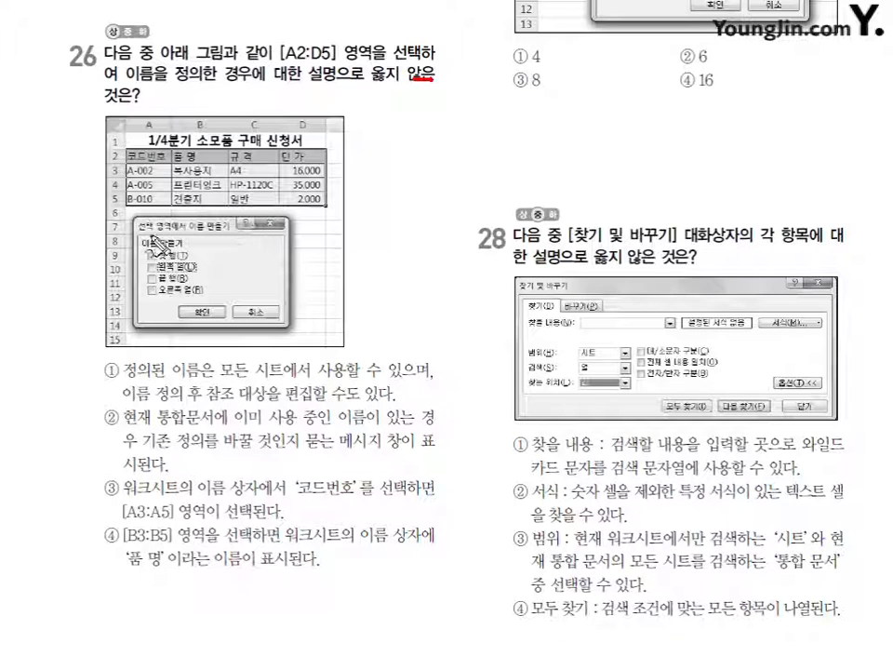
mouse_move(146, 245)
left_mouse_down()
mouse_move(153, 257)
mouse_move(184, 239)
left_mouse_up()
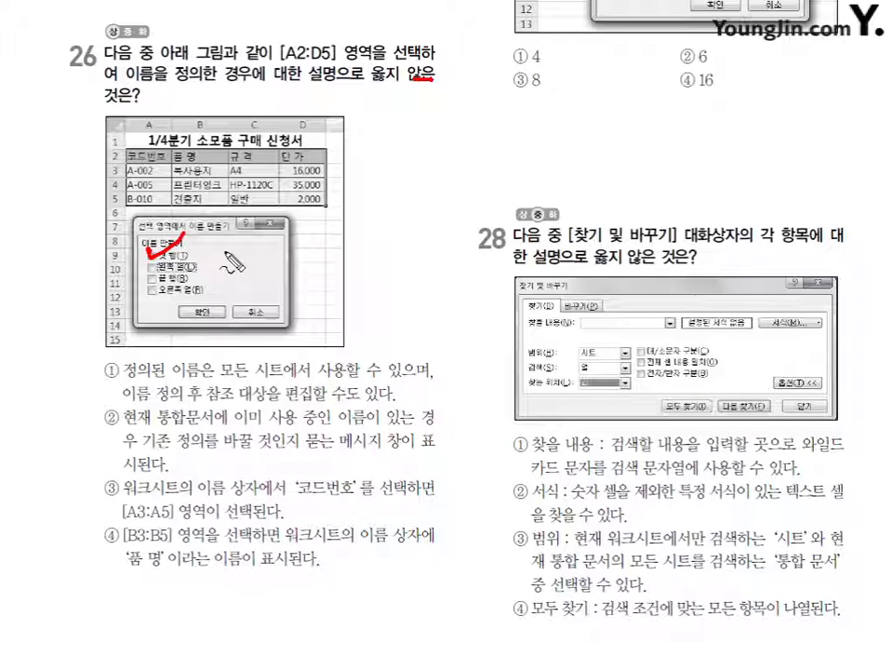
key("Escape")
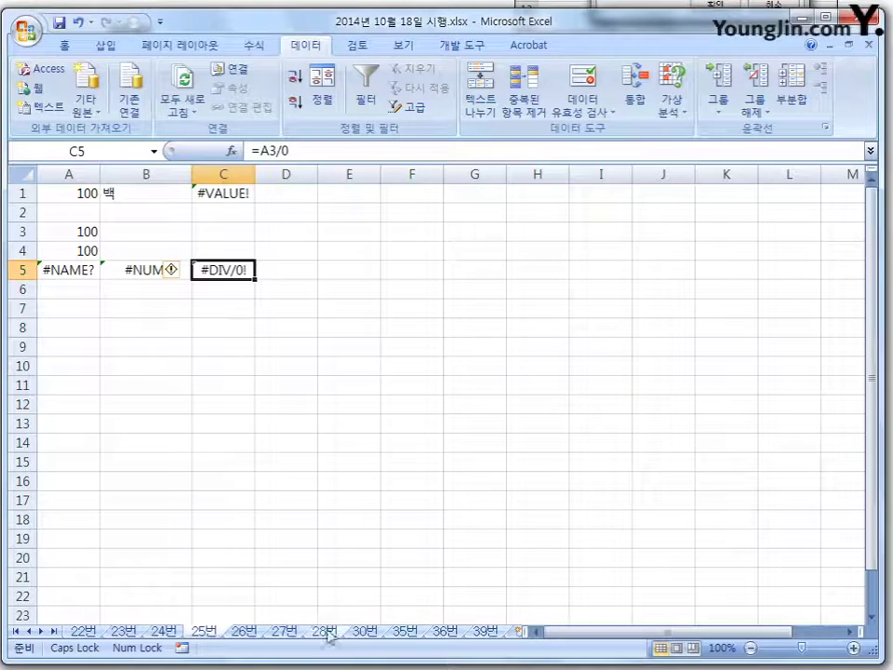
Step: Switch to Excel and, on the 26번 sheet, examine the header cells A2 through D2
left_click(248, 631)
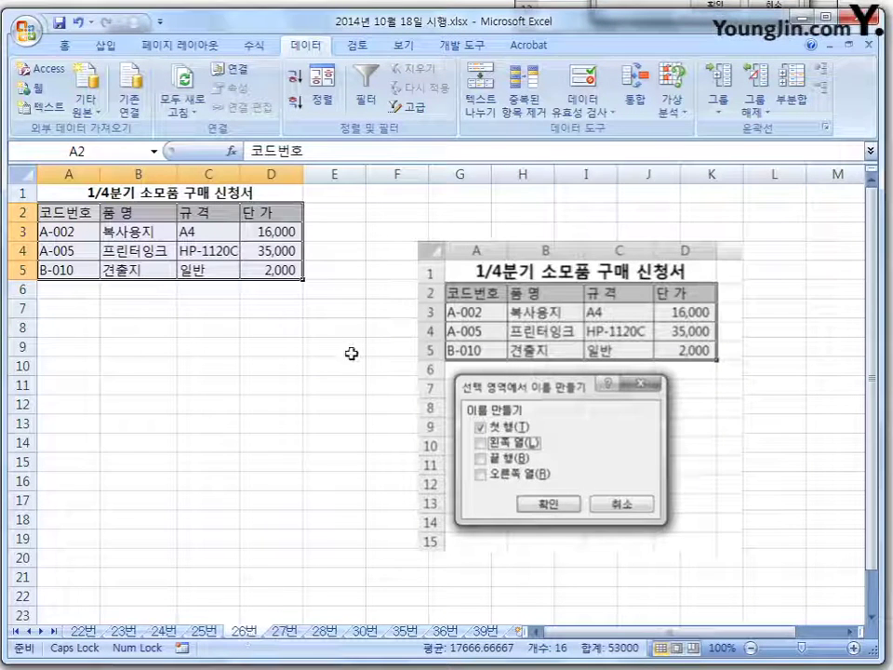
left_click(234, 374)
left_click(84, 214)
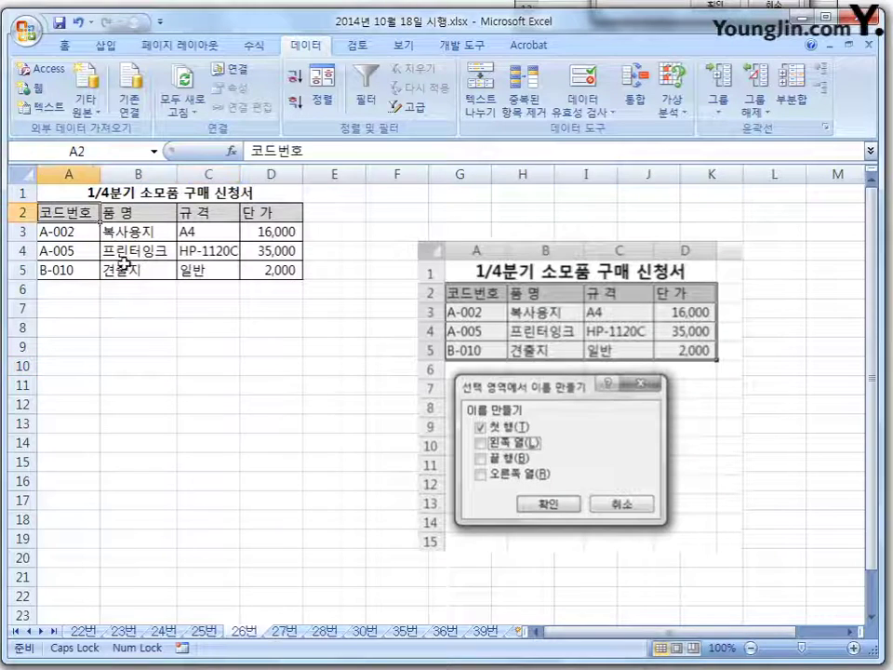
left_click(136, 215)
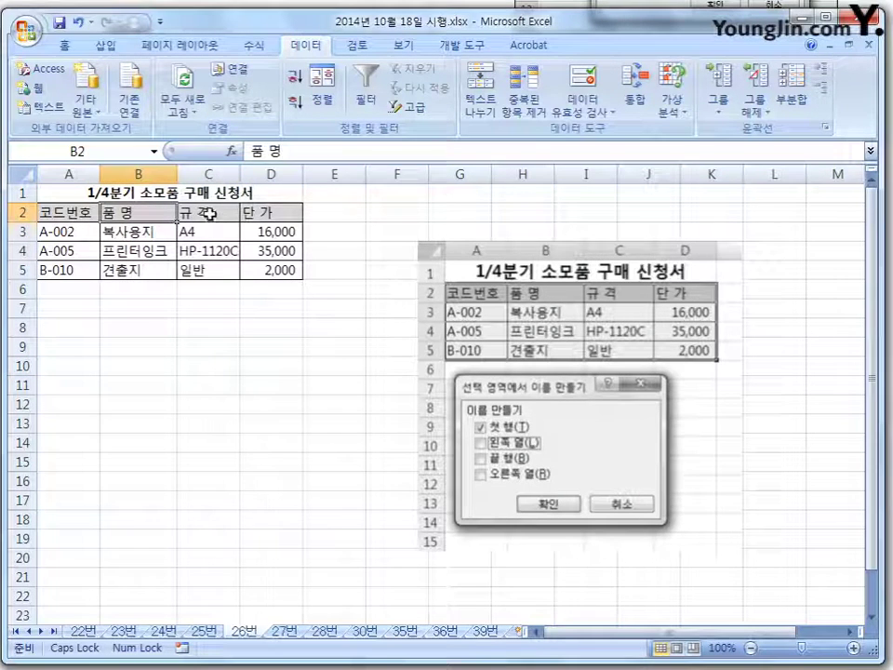
left_click(208, 213)
left_click(277, 216)
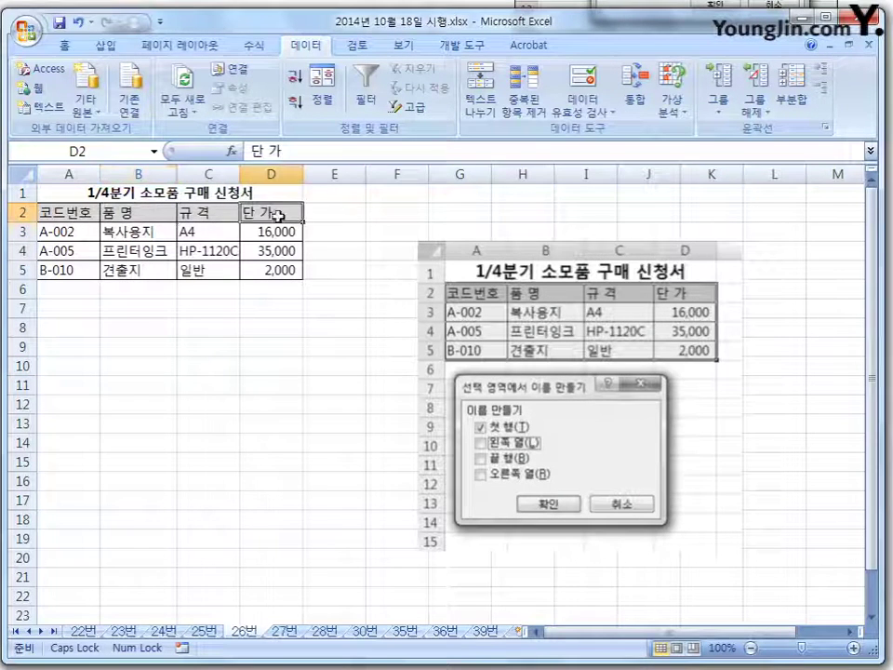
left_click(139, 214)
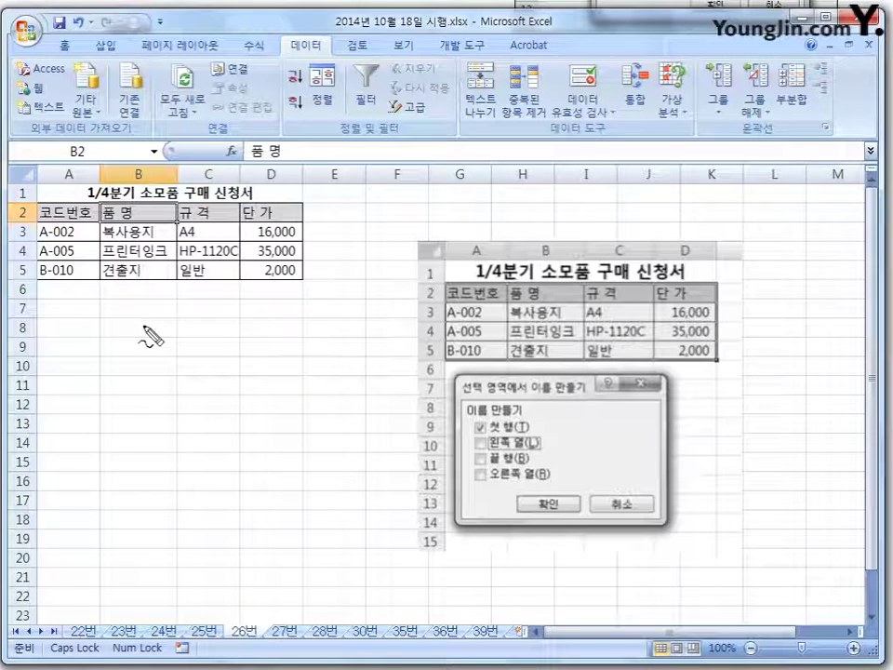
Step: Mark the spaces inside the 품 명, 규 격 and 단 가 headers with dots, add check marks above them, and clear the annotations
left_click(116, 219)
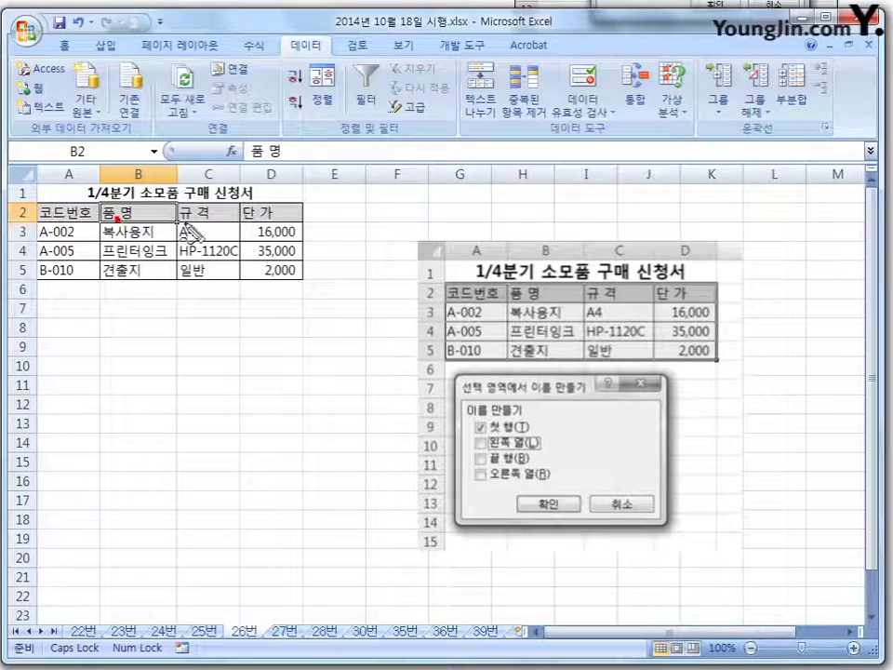
left_click(193, 219)
left_click_drag(190, 221, 207, 217)
left_click(257, 221)
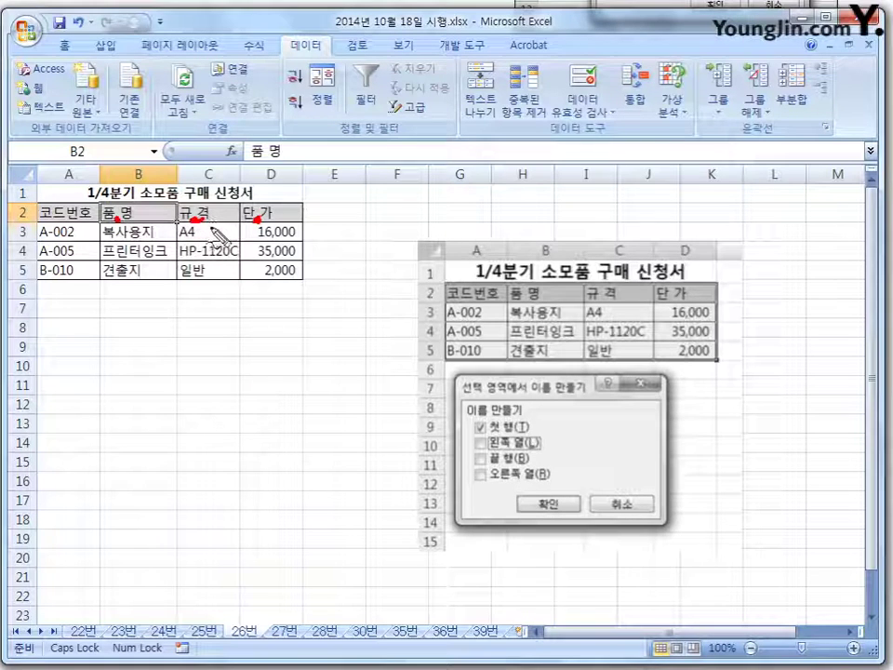
left_click_drag(199, 235, 214, 229)
key("ctrl+z")
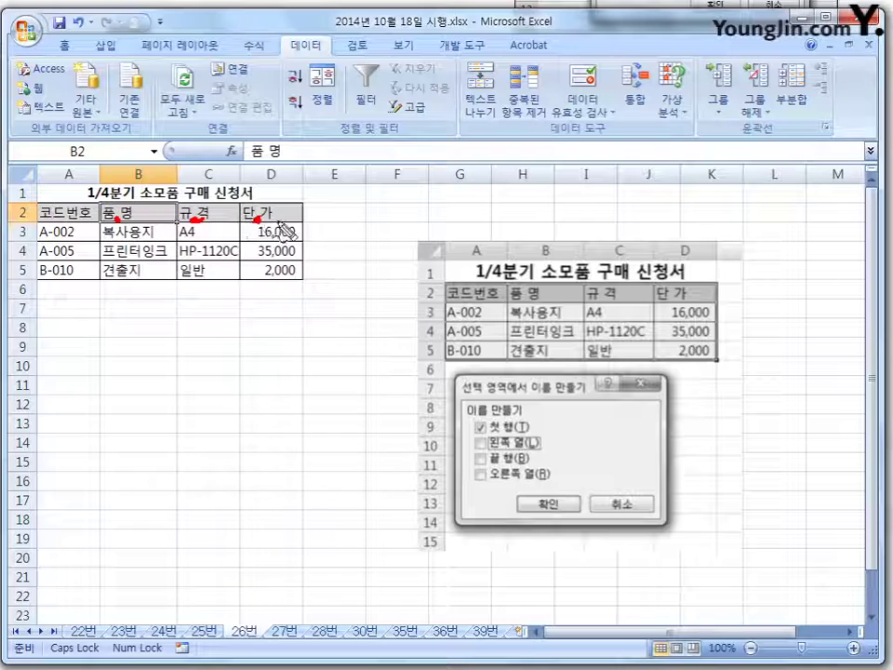
left_click_drag(105, 190, 117, 194)
left_click_drag(186, 205, 213, 194)
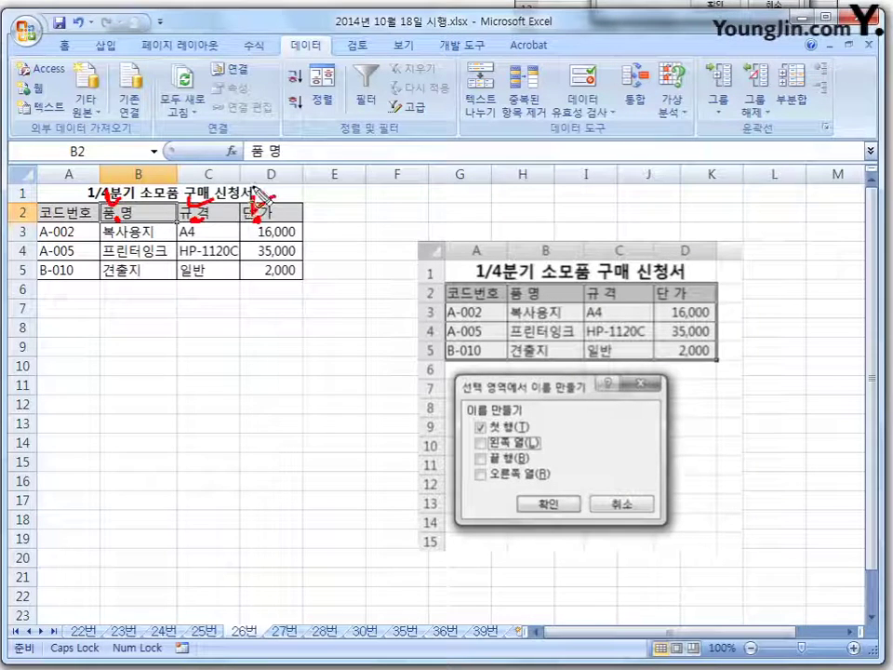
key("Escape")
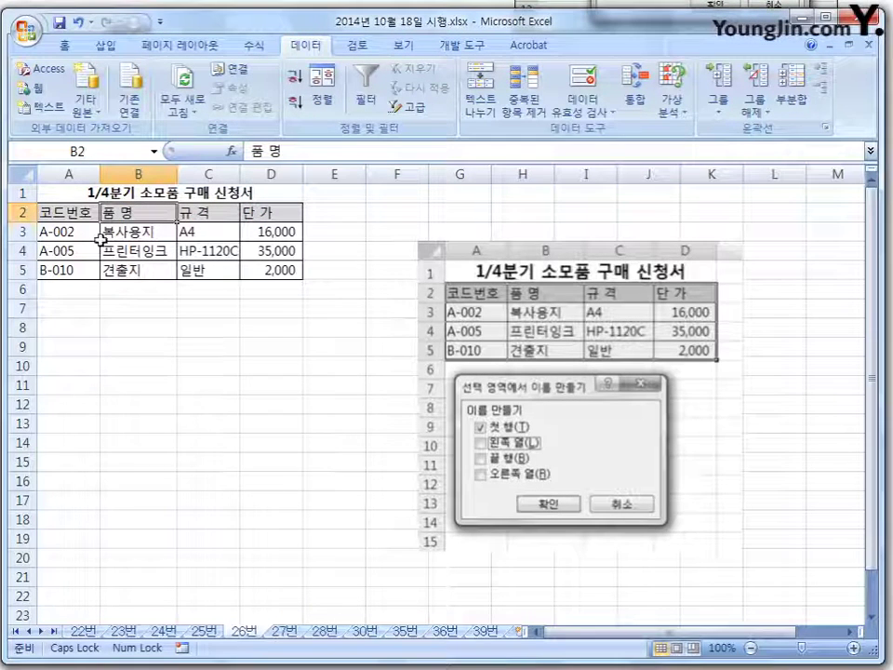
Step: Create names from the selection A2:D5 using only 첫 행, with 왼쪽 열 turned off
left_click_drag(73, 211, 270, 265)
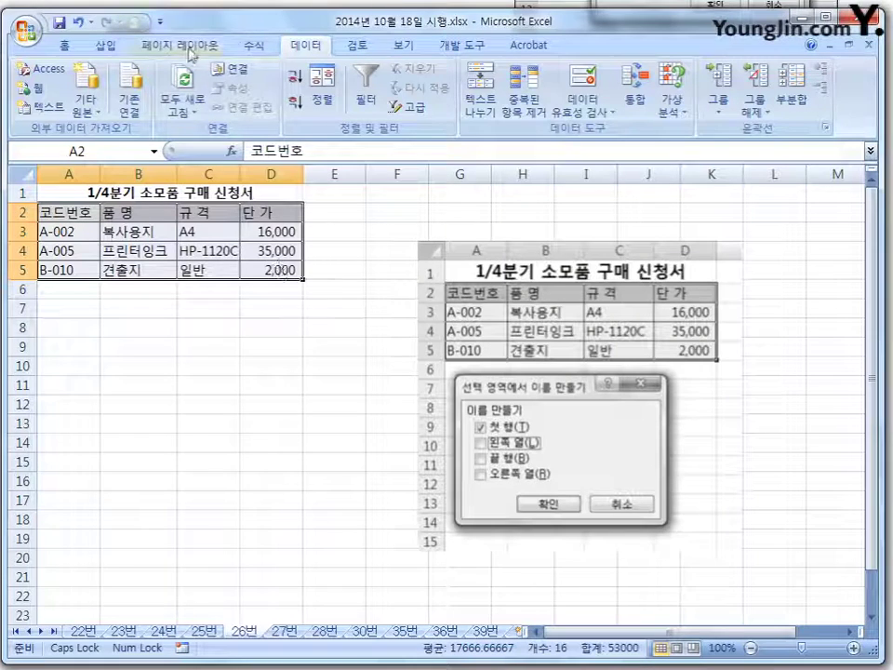
left_click(254, 44)
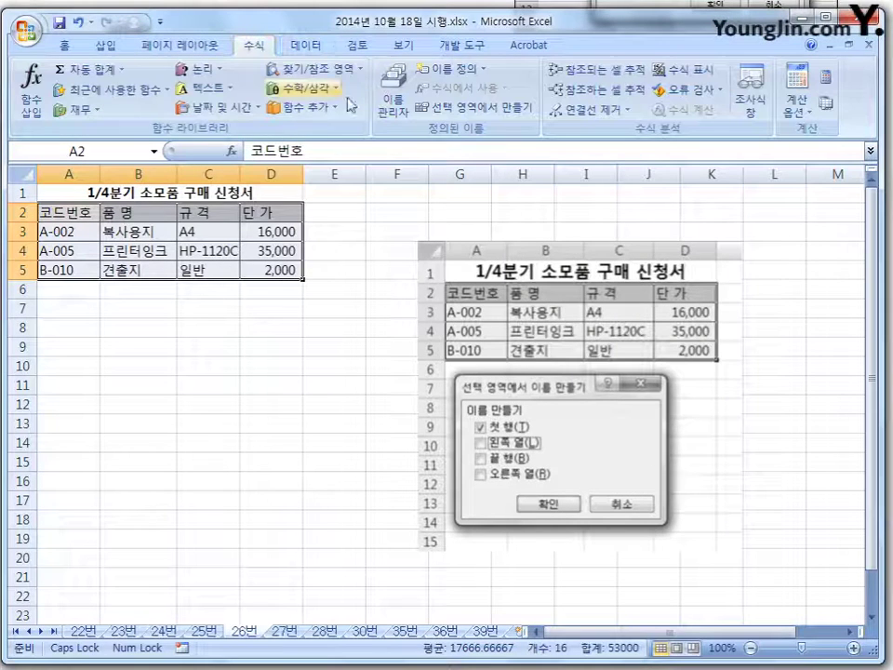
left_click(477, 110)
left_click_drag(439, 288, 237, 321)
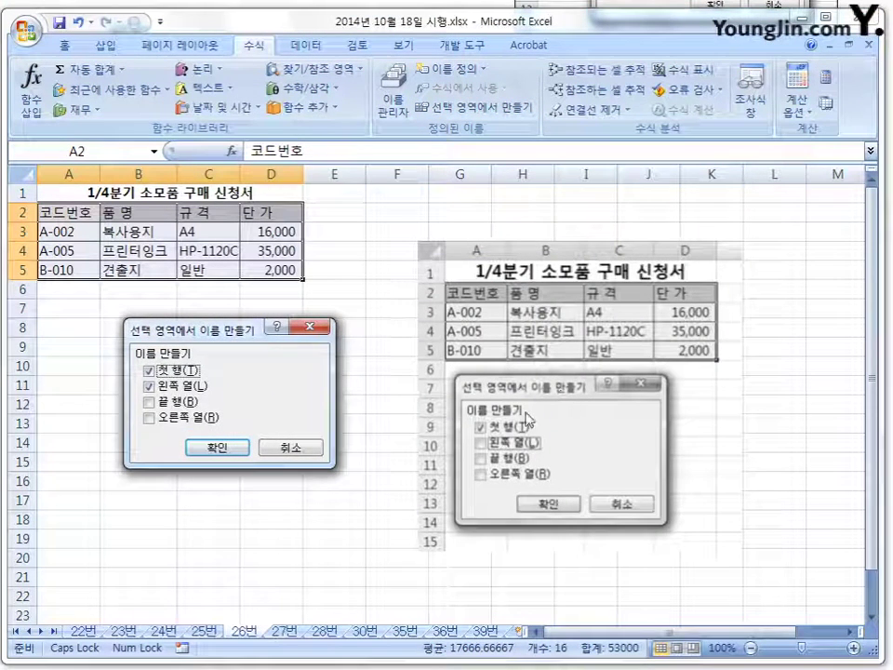
left_click(149, 386)
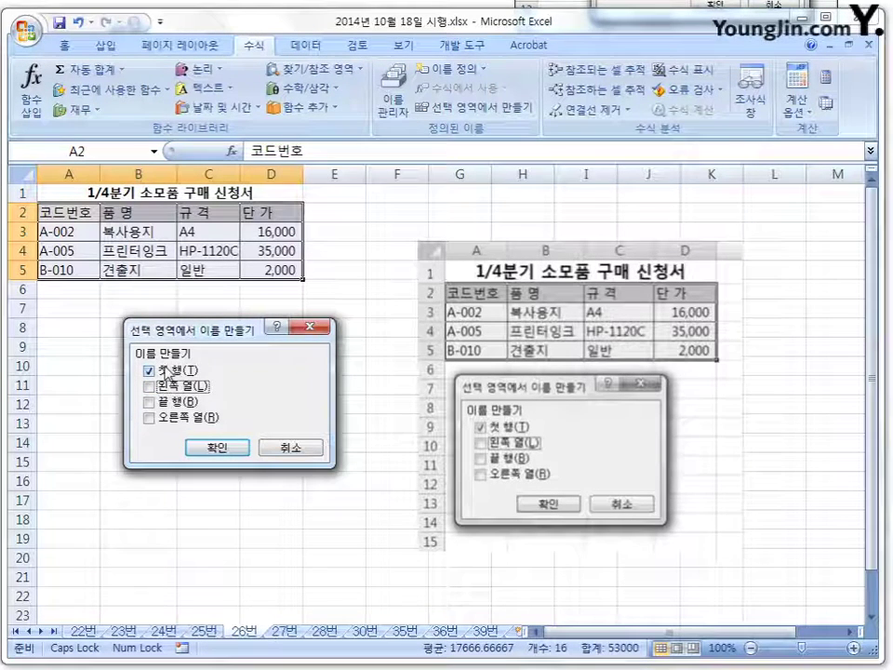
left_click(225, 450)
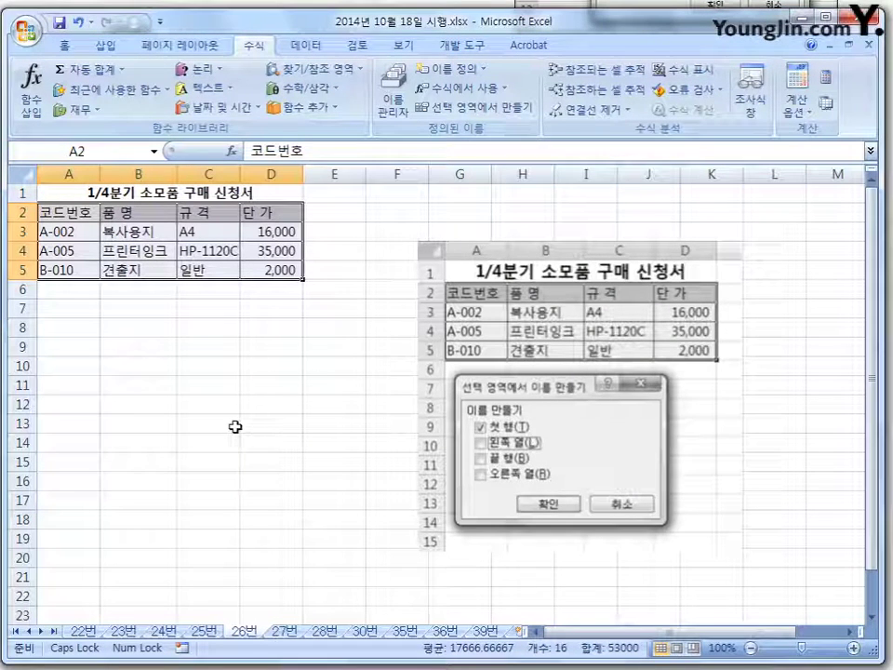
Step: In the name manager, circle 코드번호, mark the underscores in the other new names, bracket all four, then clear the marks and close it
left_click(392, 93)
left_click_drag(342, 226, 626, 187)
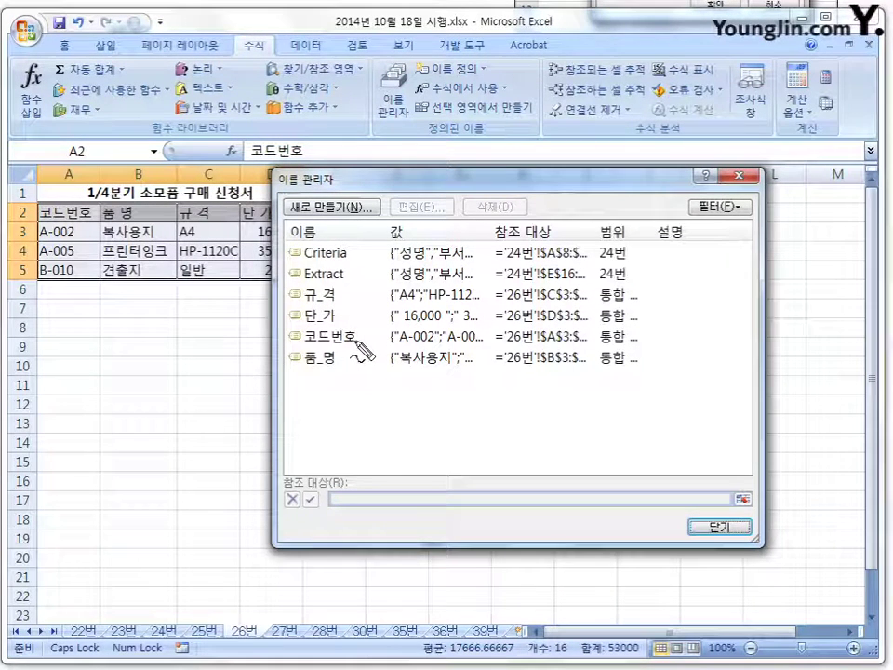
mouse_move(358, 340)
left_mouse_down()
mouse_move(313, 344)
mouse_move(309, 330)
mouse_move(361, 330)
left_mouse_up()
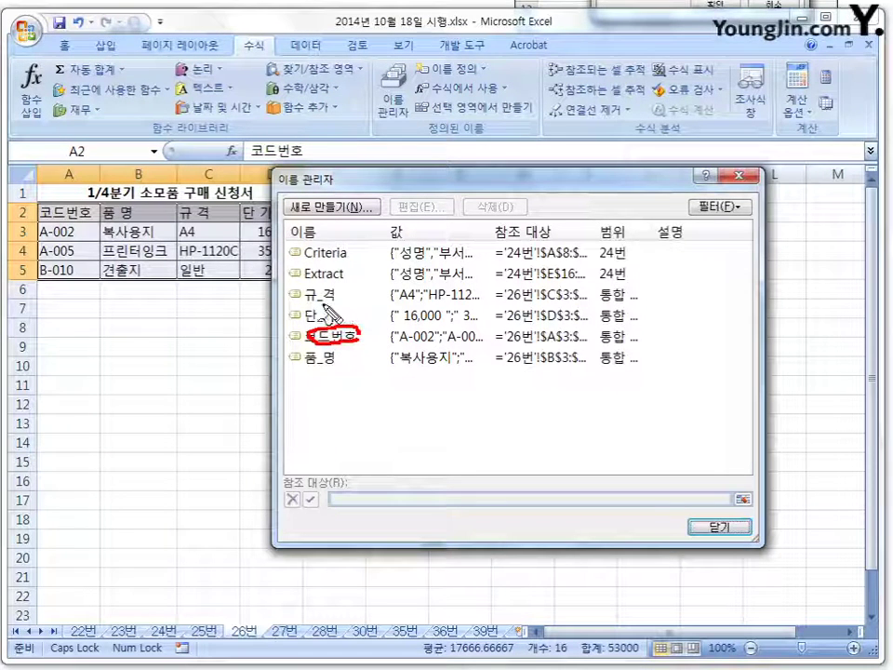
mouse_move(315, 296)
left_mouse_down()
mouse_move(323, 305)
mouse_move(320, 372)
left_mouse_up()
left_click(369, 287)
left_click_drag(371, 287, 363, 377)
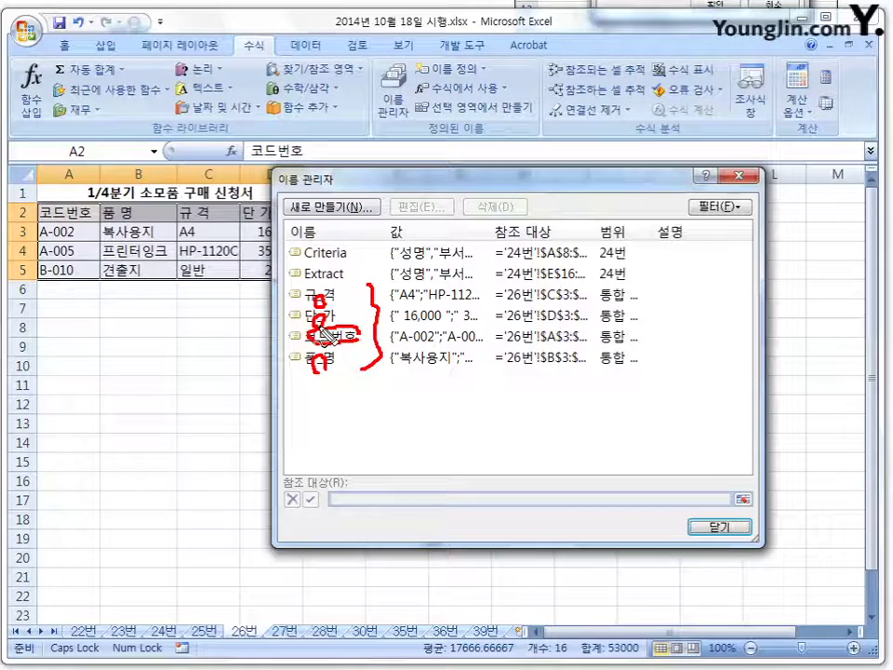
key("Escape")
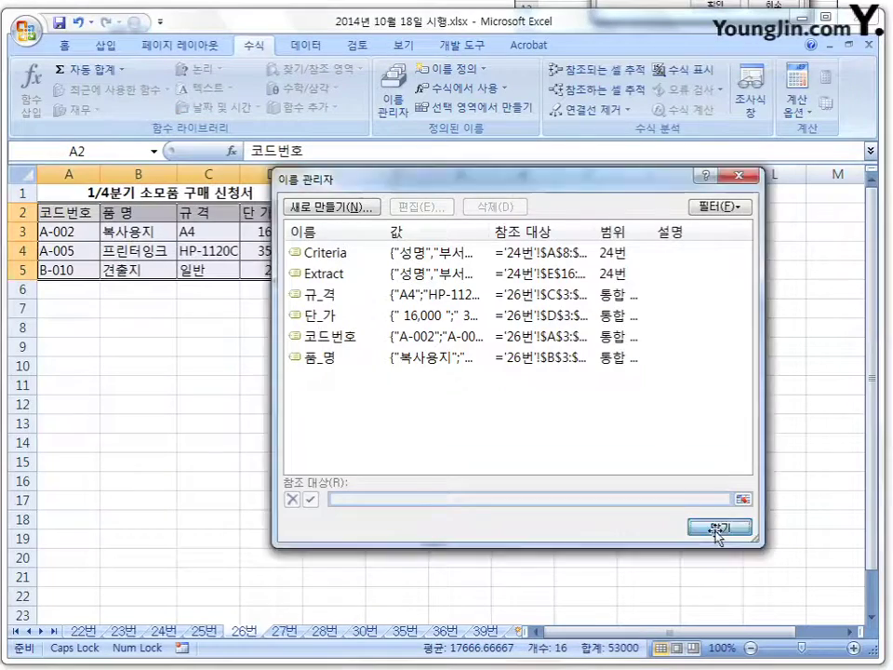
left_click(720, 527)
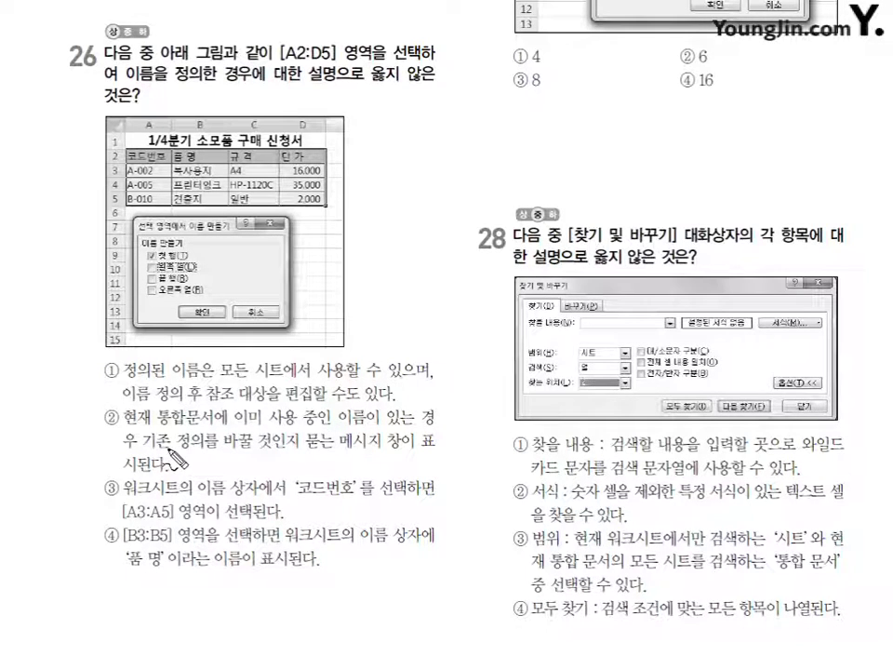
Step: On question 26, mark the 코드번호 and 품 명 data, circle answer ④ and the headers, bracket ① to ③, and clear the annotations
left_click_drag(148, 429, 138, 449)
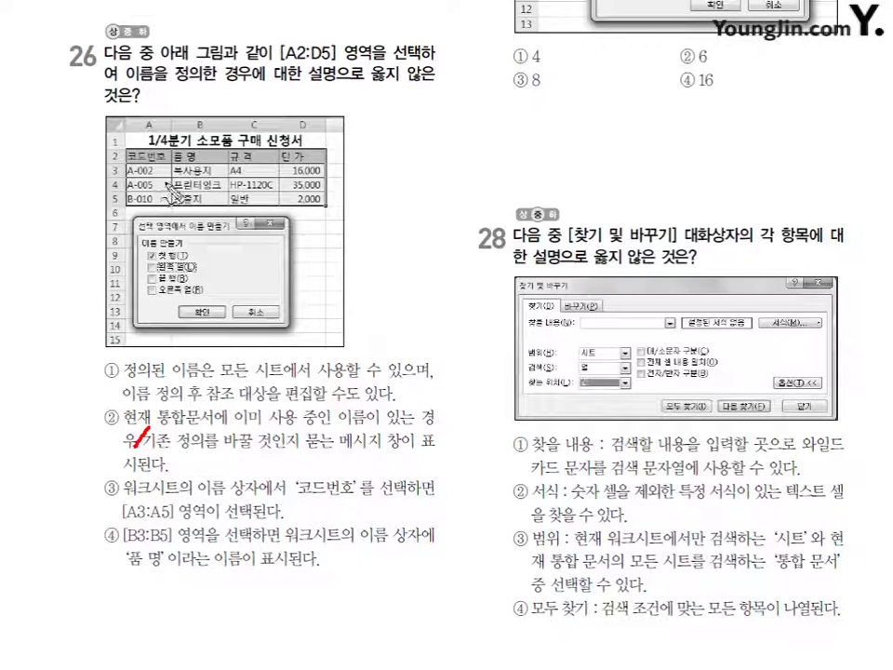
mouse_move(166, 150)
left_mouse_down()
mouse_move(125, 153)
mouse_move(165, 155)
mouse_move(168, 190)
left_mouse_up()
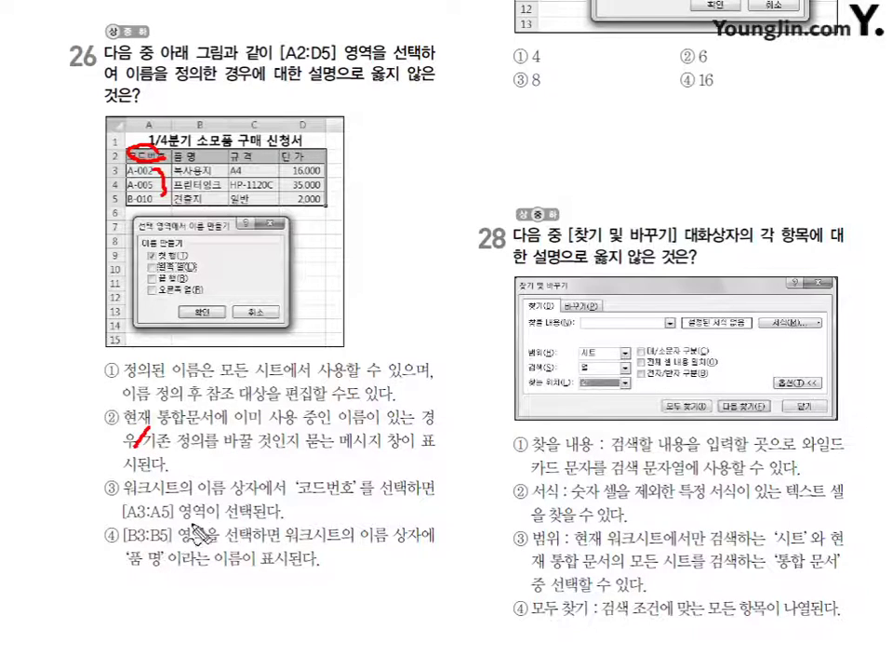
left_click_drag(211, 166, 215, 197)
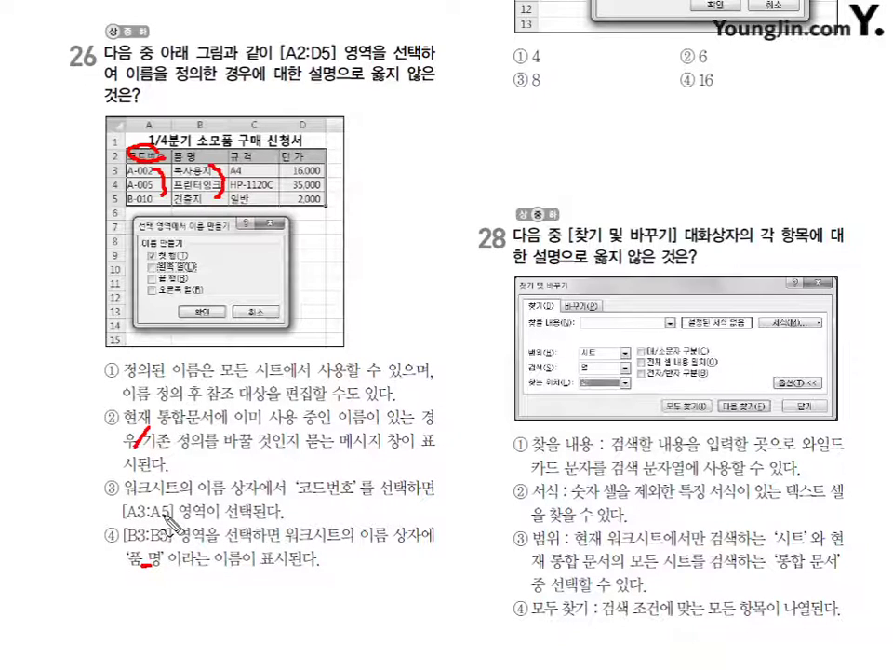
mouse_move(120, 519)
left_mouse_down()
mouse_move(97, 531)
mouse_move(101, 547)
mouse_move(123, 539)
mouse_move(119, 523)
left_mouse_up()
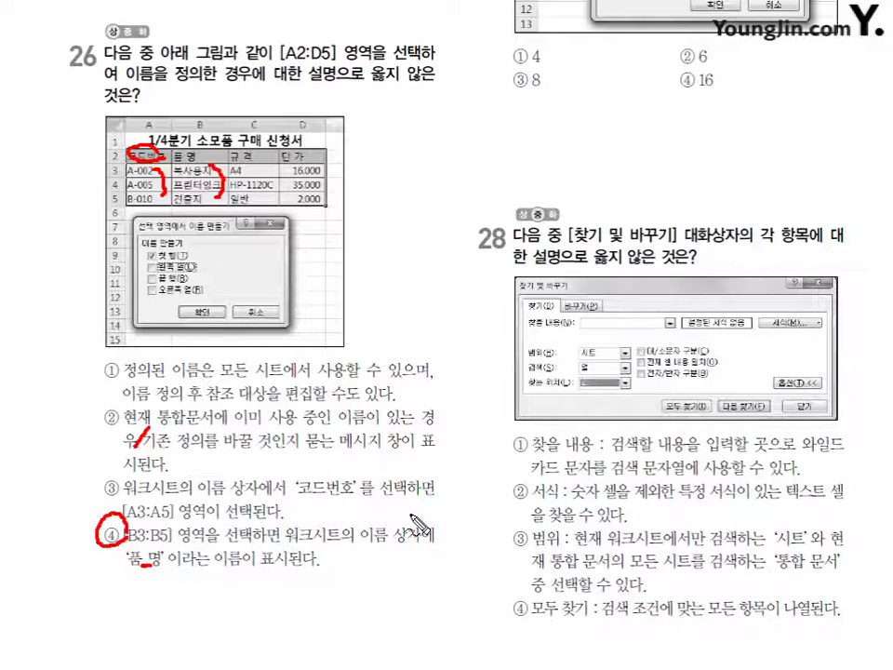
mouse_move(430, 355)
left_mouse_down()
mouse_move(461, 402)
mouse_move(434, 502)
left_mouse_up()
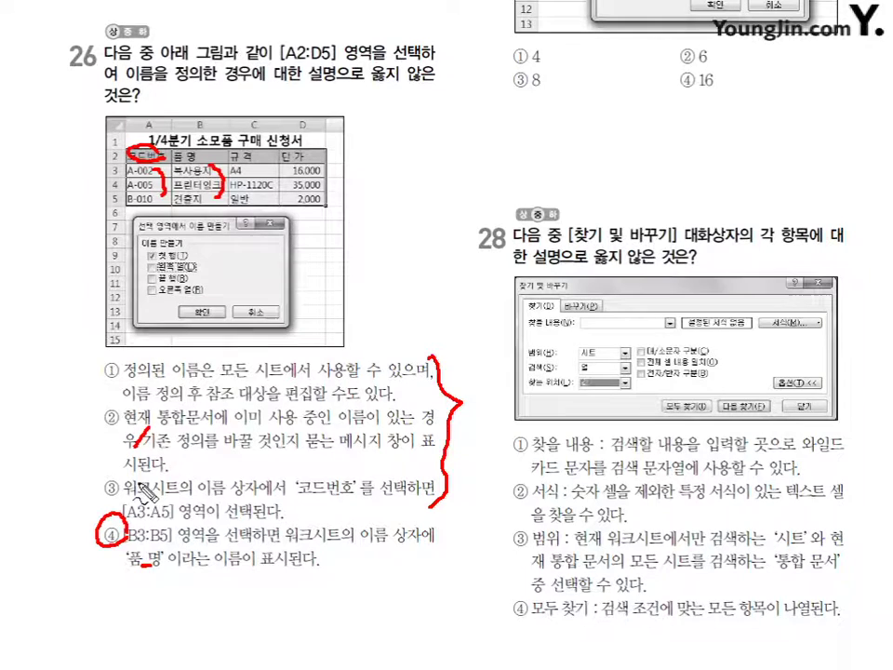
mouse_move(186, 137)
left_mouse_down()
mouse_move(214, 156)
mouse_move(238, 158)
mouse_move(253, 147)
mouse_move(321, 163)
left_mouse_up()
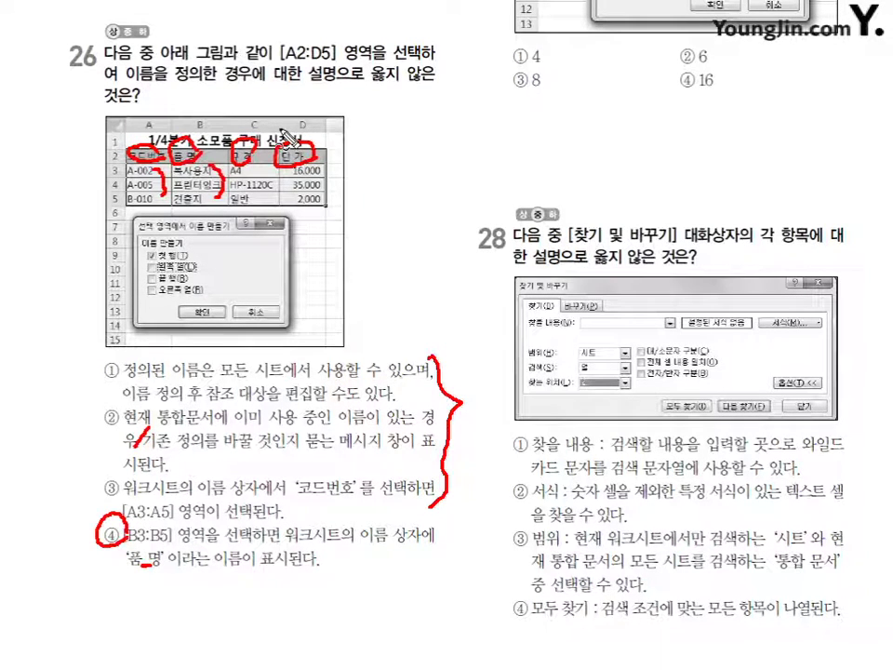
key("e")
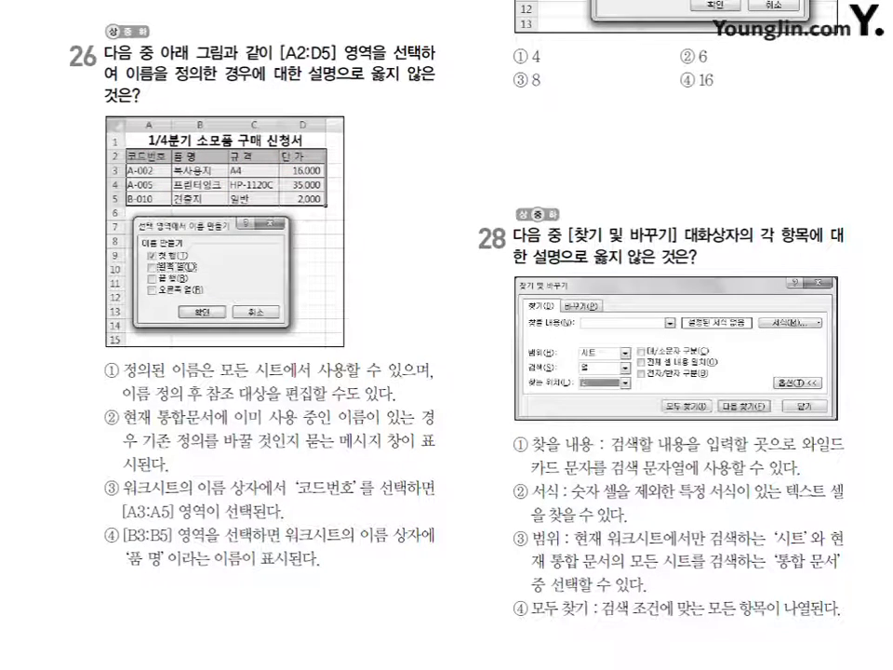
Step: On question 27, mark A1's value, cell C1 and row 1, then 행, 유형, 급수, step value 2 and stop value 20
scroll(446, 335, "up", 5)
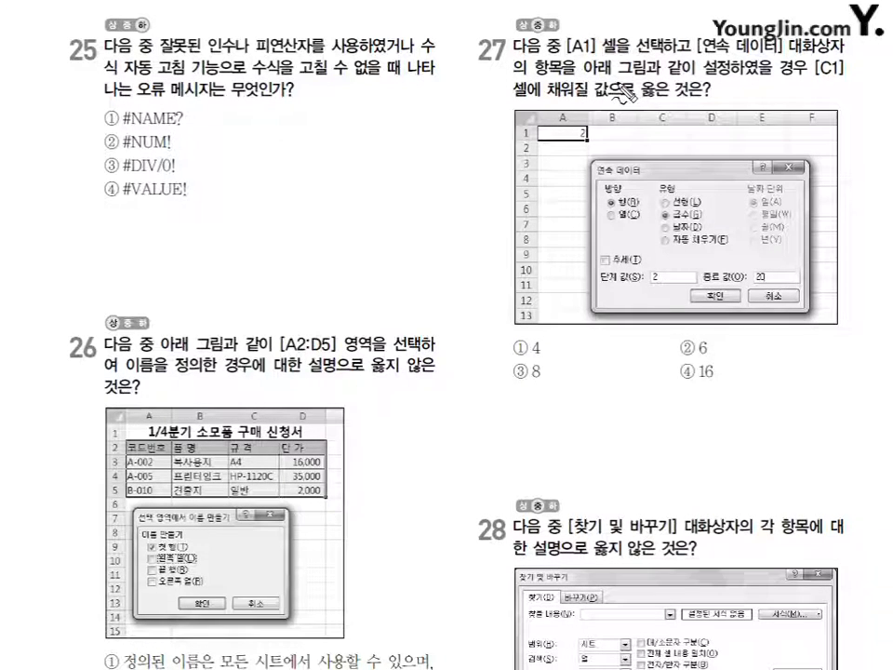
left_click_drag(584, 124, 589, 127)
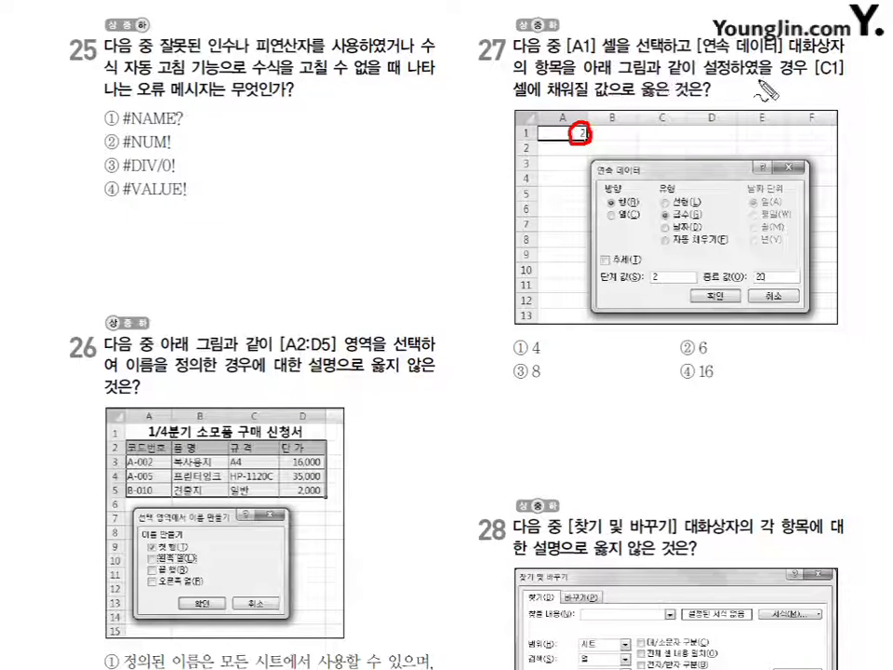
left_click(666, 134)
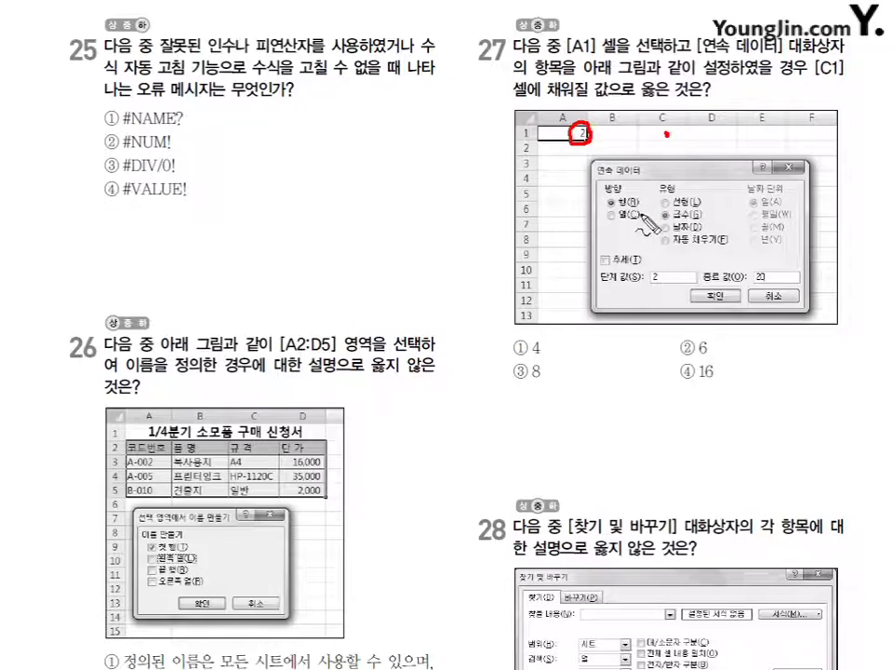
left_click_drag(622, 193, 625, 201)
left_click_drag(542, 135, 725, 119)
left_click_drag(676, 177, 663, 188)
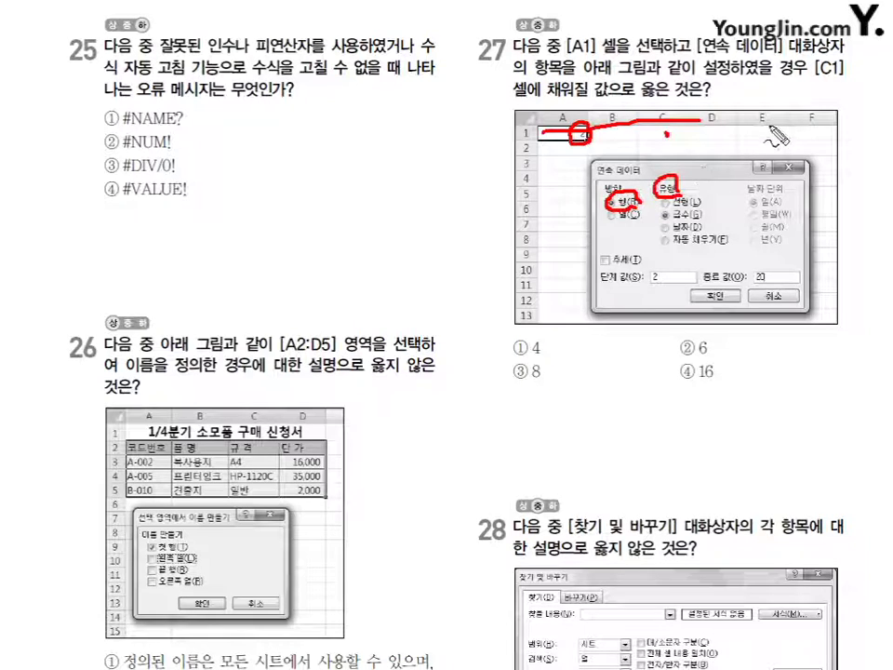
mouse_move(660, 224)
left_mouse_down()
mouse_move(684, 223)
mouse_move(684, 207)
mouse_move(724, 219)
left_mouse_up()
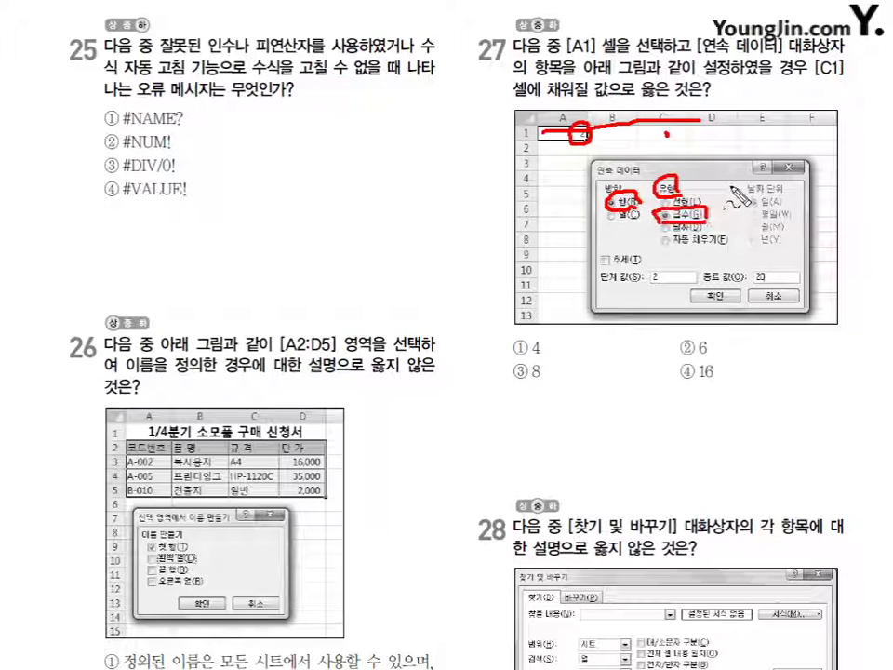
mouse_move(660, 295)
left_mouse_down()
mouse_move(676, 291)
mouse_move(640, 275)
mouse_move(667, 298)
mouse_move(672, 264)
left_mouse_up()
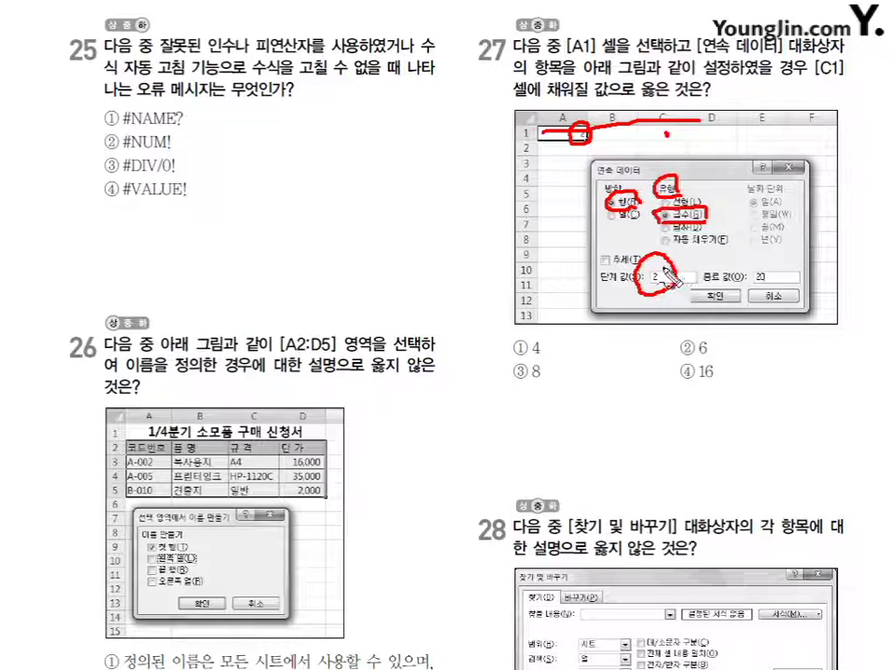
mouse_move(778, 263)
left_mouse_down()
mouse_move(777, 289)
mouse_move(787, 272)
left_mouse_up()
Step: Circle [C1] in question 27, write 4 and 8 over B1 and C1, circle answer ③, and clear the annotations
mouse_move(836, 76)
left_mouse_down()
mouse_move(817, 85)
mouse_move(835, 67)
left_mouse_up()
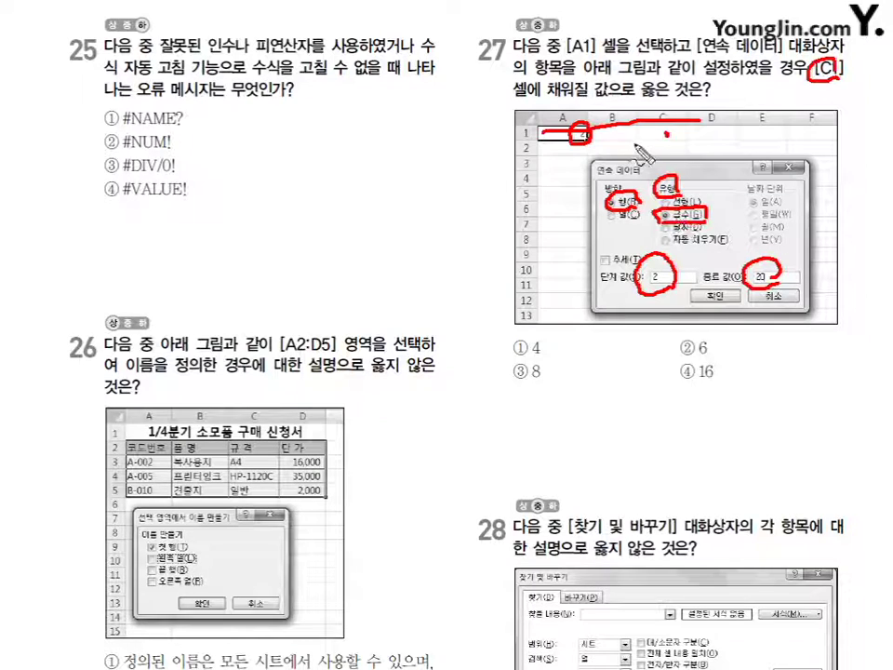
mouse_move(614, 119)
left_mouse_down()
mouse_move(630, 130)
mouse_move(667, 126)
mouse_move(672, 138)
left_mouse_up()
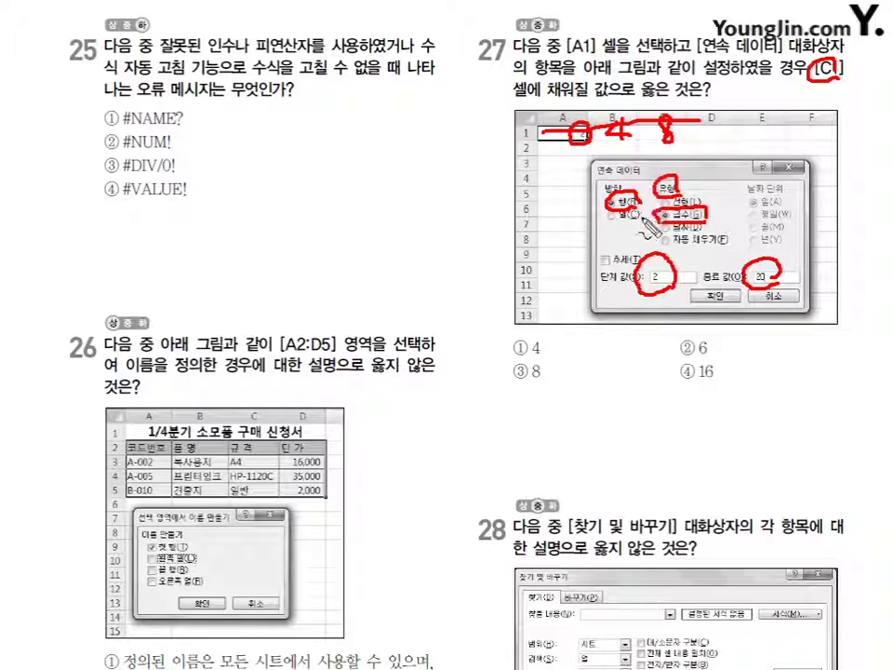
left_click_drag(531, 383, 527, 387)
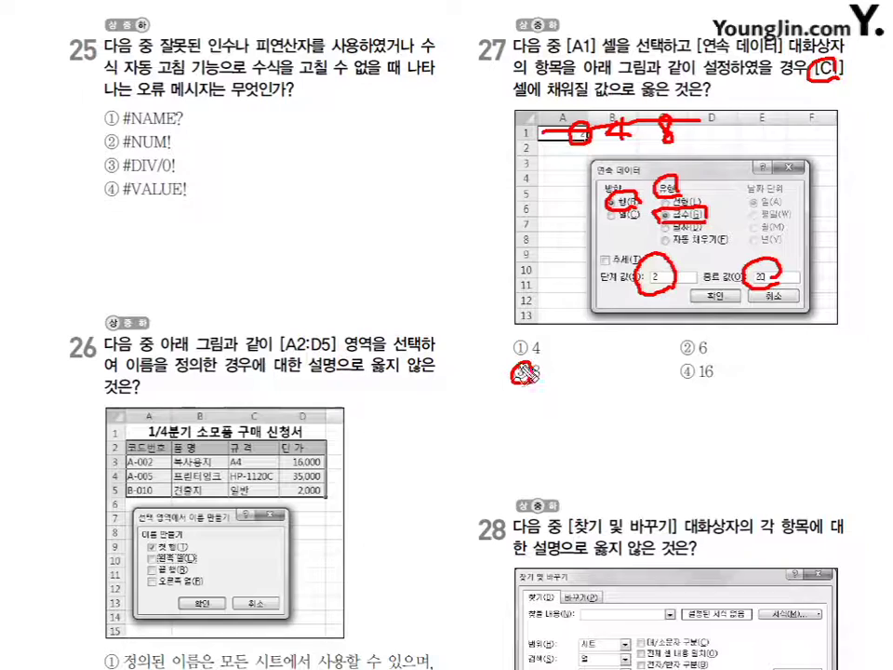
key("Escape")
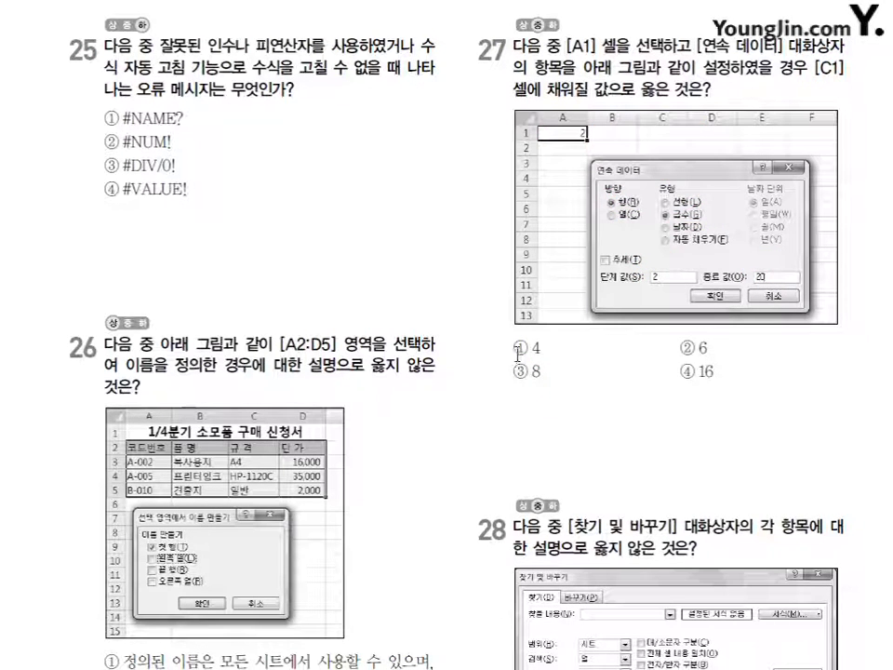
Step: On Excel's 27번 sheet, fill a 급수 series along the row from A1 with step 2 and stop 20, circle C1, and clear the mark
key("alt+Tab")
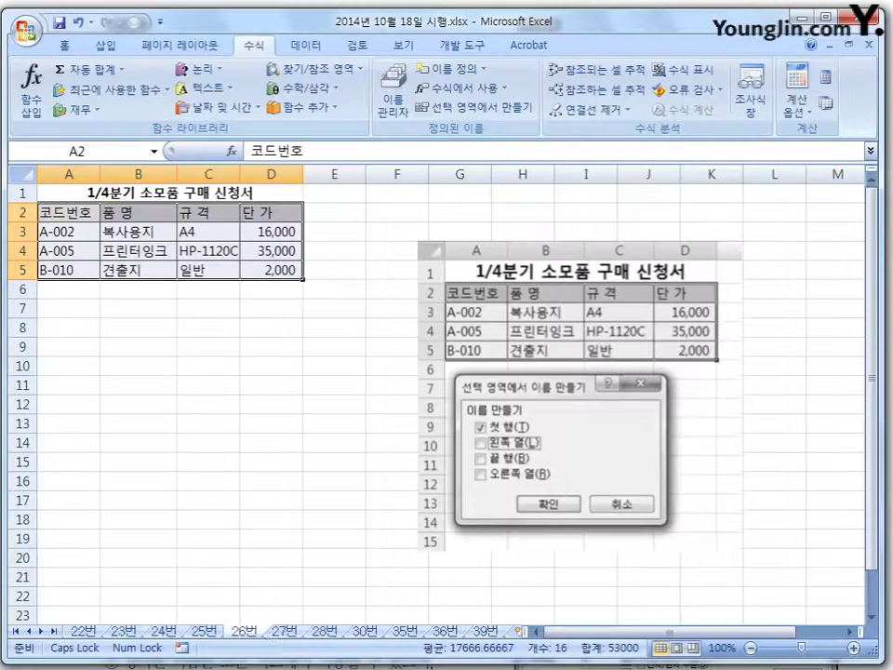
left_click(292, 632)
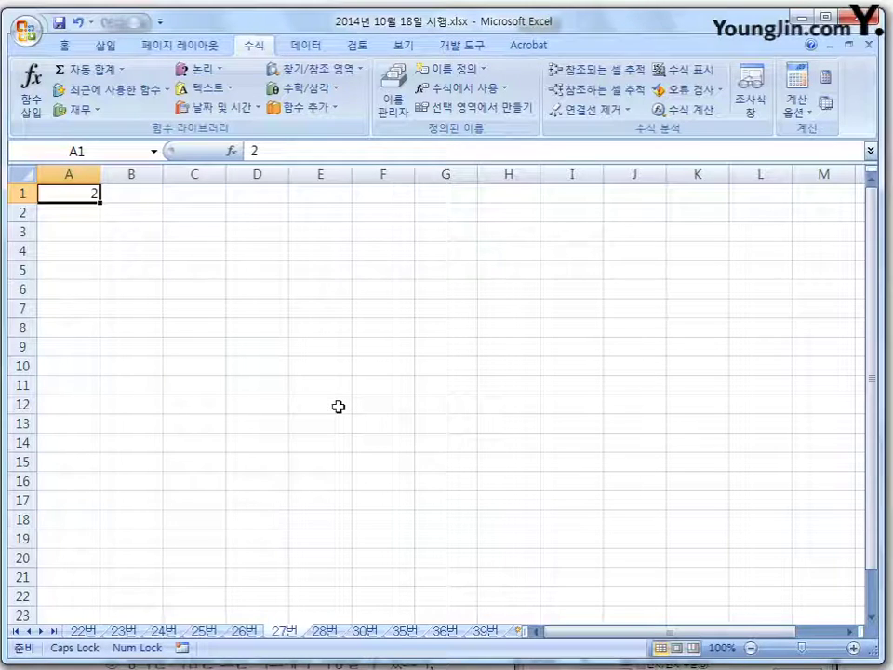
left_click(70, 46)
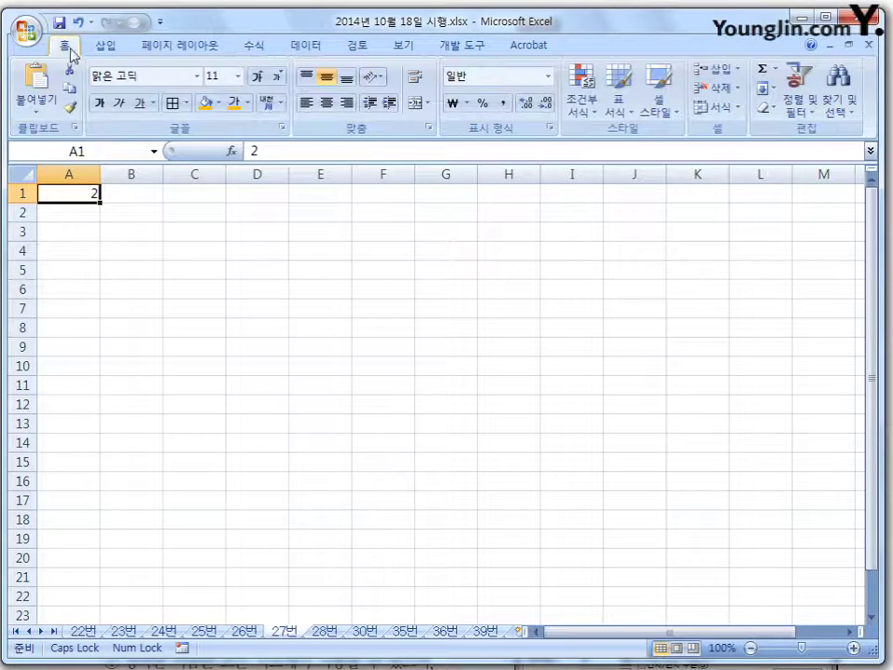
left_click(774, 88)
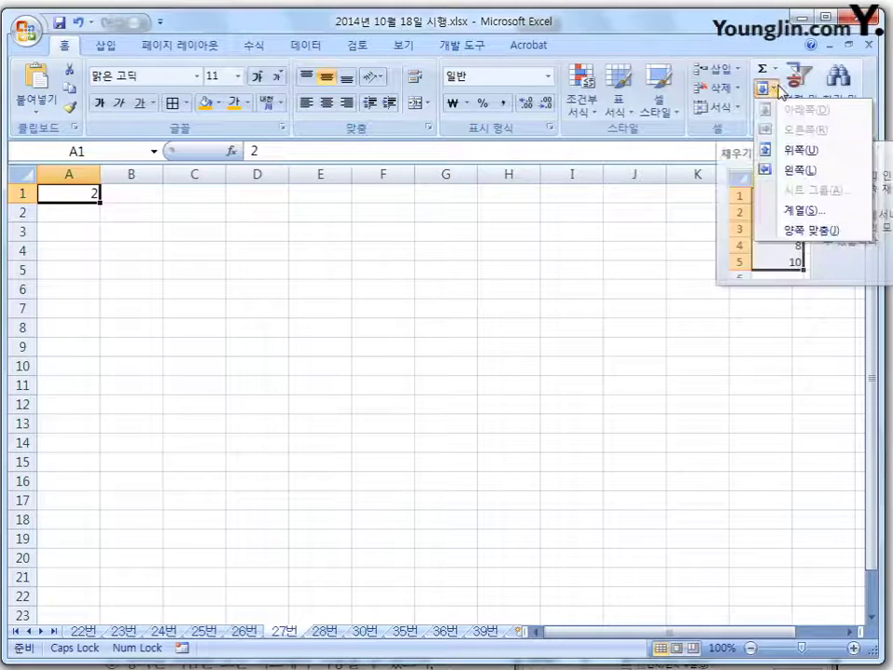
left_click(796, 213)
left_click_drag(532, 281, 288, 292)
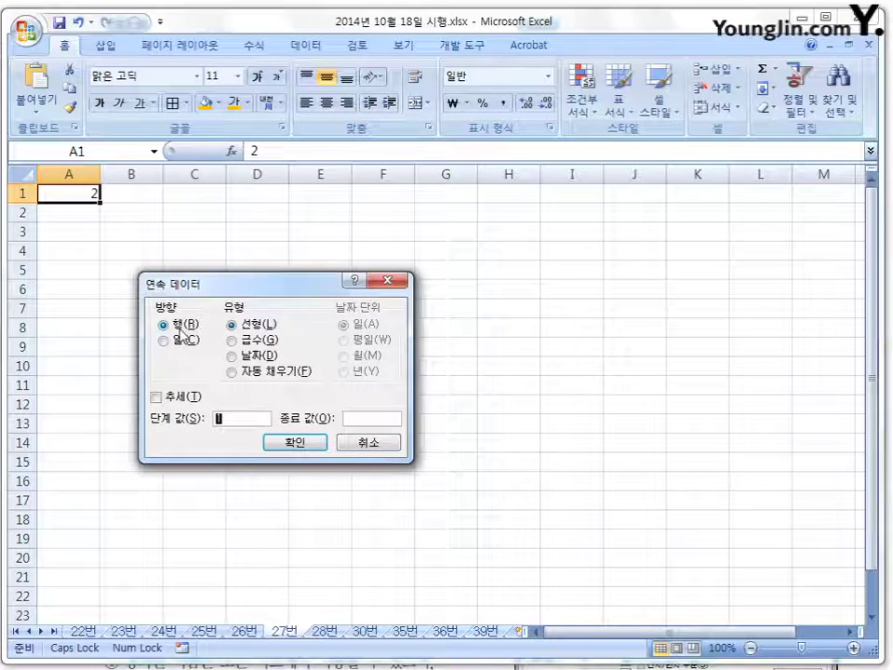
left_click(258, 342)
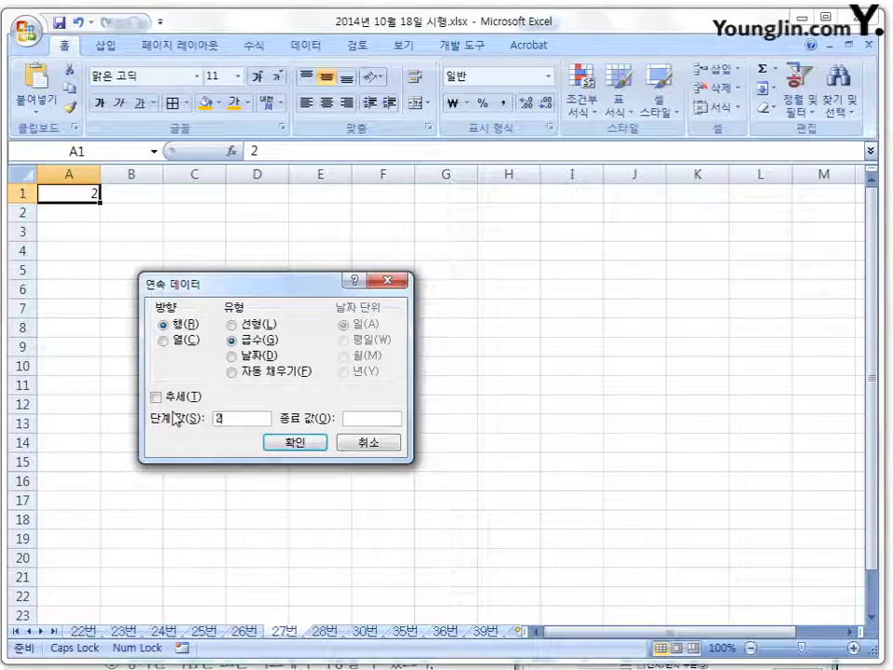
left_click(380, 423)
type("20")
left_click(320, 442)
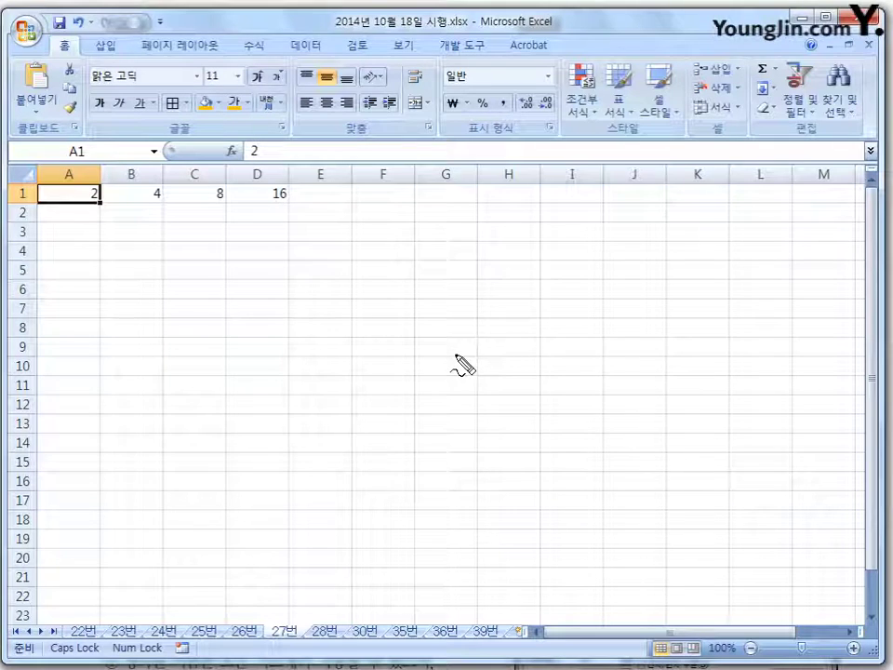
mouse_move(228, 199)
left_mouse_down()
mouse_move(195, 205)
mouse_move(224, 184)
mouse_move(231, 197)
left_mouse_up()
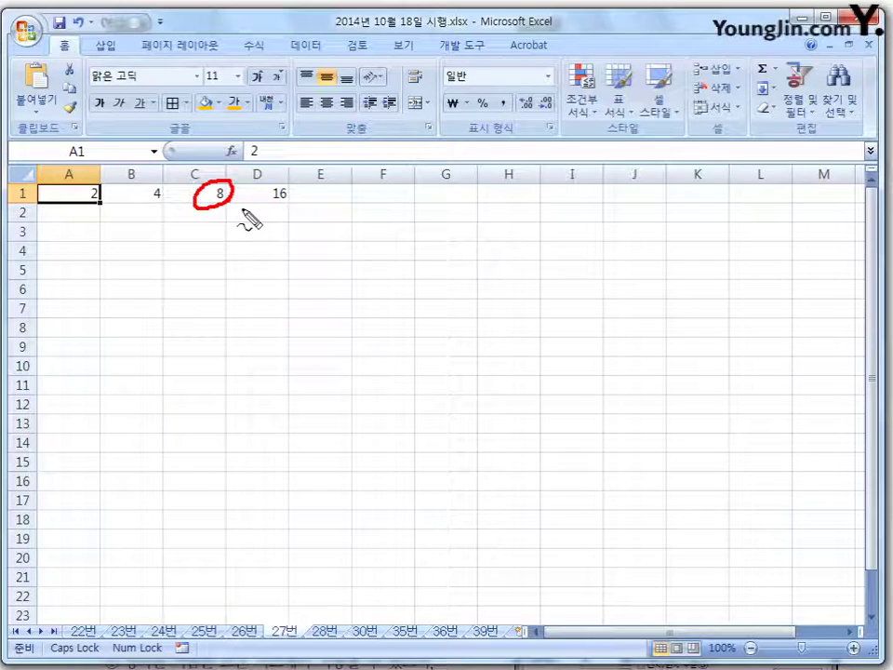
key("Escape")
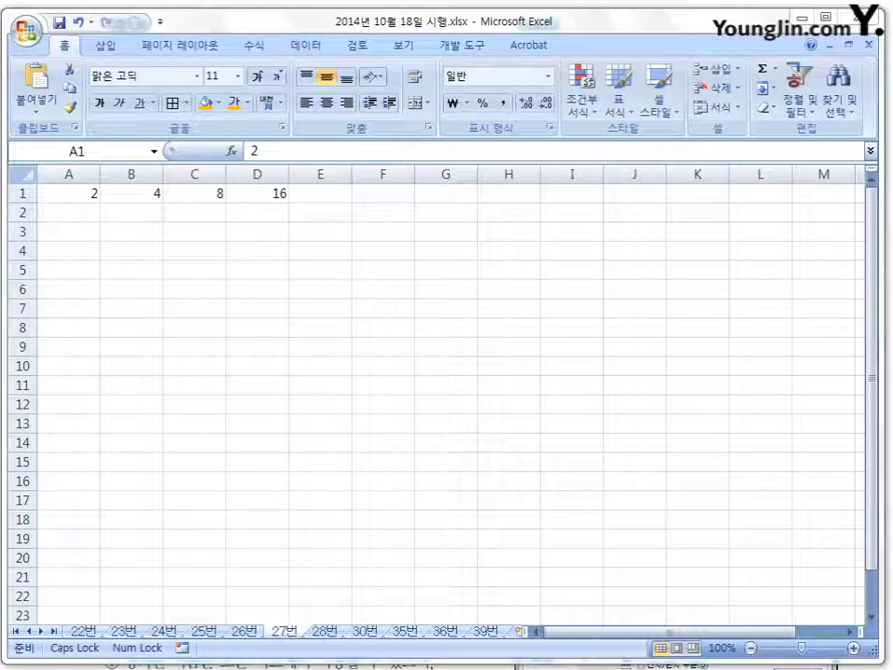
Step: Back on the exam page, circle 않은 and 찾을 내용 in question 28, and write the wildcards * and ? with a branching bracket
key("alt+Tab")
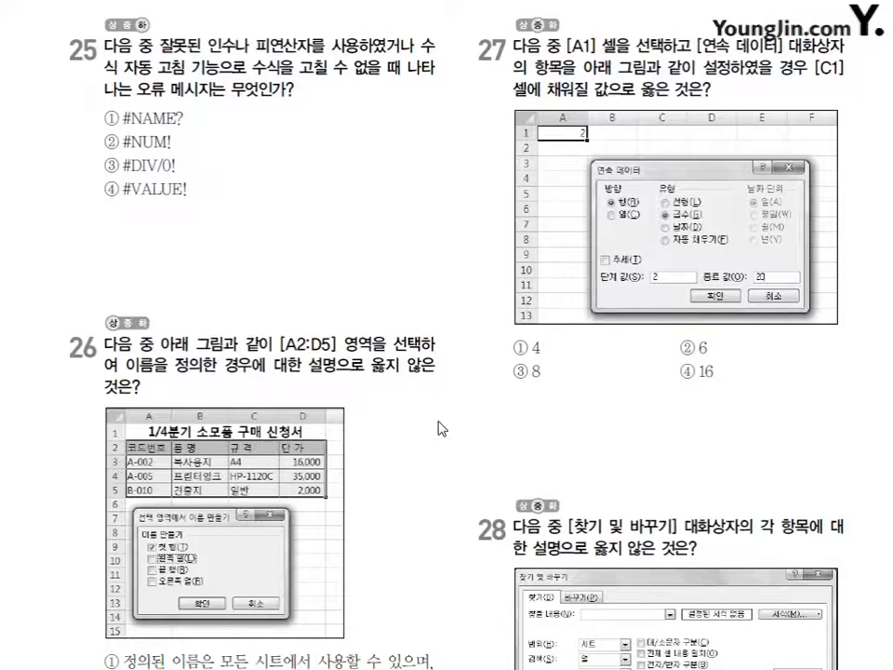
scroll(442, 429, "down", 6)
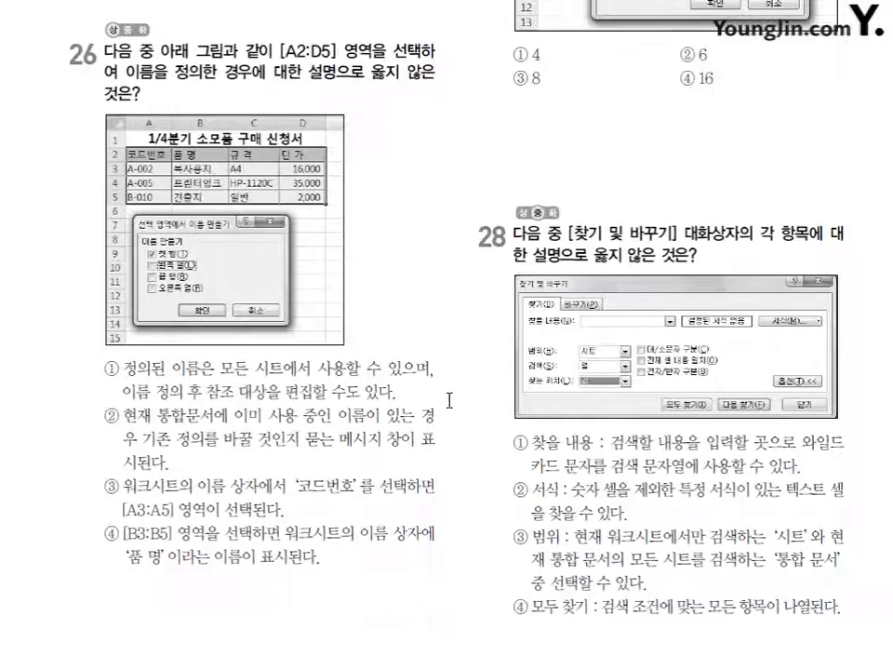
scroll(449, 400, "down", 2)
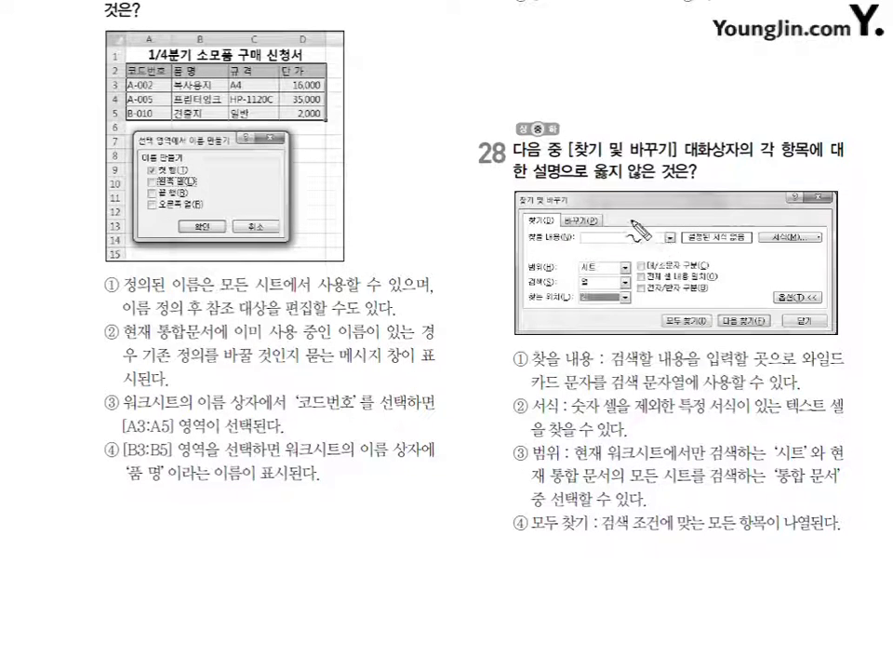
left_click_drag(649, 162, 651, 175)
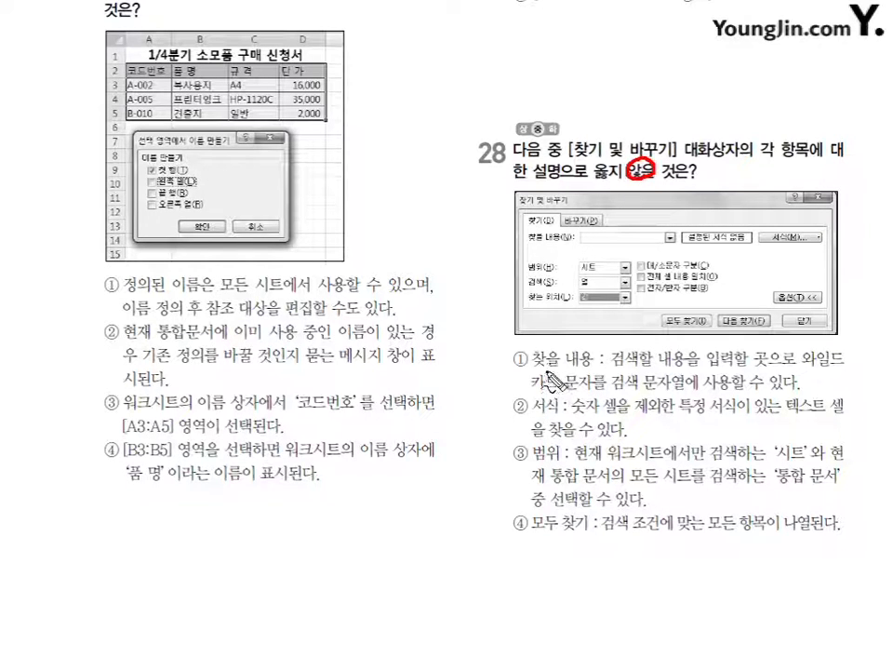
mouse_move(600, 240)
left_mouse_down()
mouse_move(551, 245)
mouse_move(557, 227)
left_mouse_up()
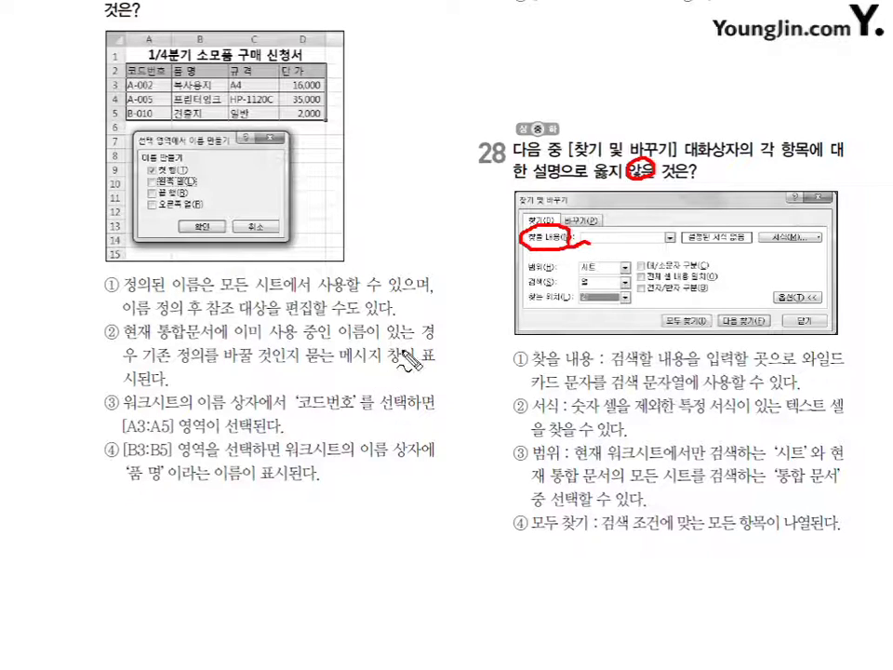
left_click_drag(450, 322, 469, 318)
mouse_move(456, 308)
left_mouse_down()
mouse_move(464, 331)
mouse_move(449, 330)
mouse_move(460, 369)
left_mouse_up()
mouse_move(436, 315)
left_mouse_down()
mouse_move(402, 340)
mouse_move(443, 367)
left_mouse_up()
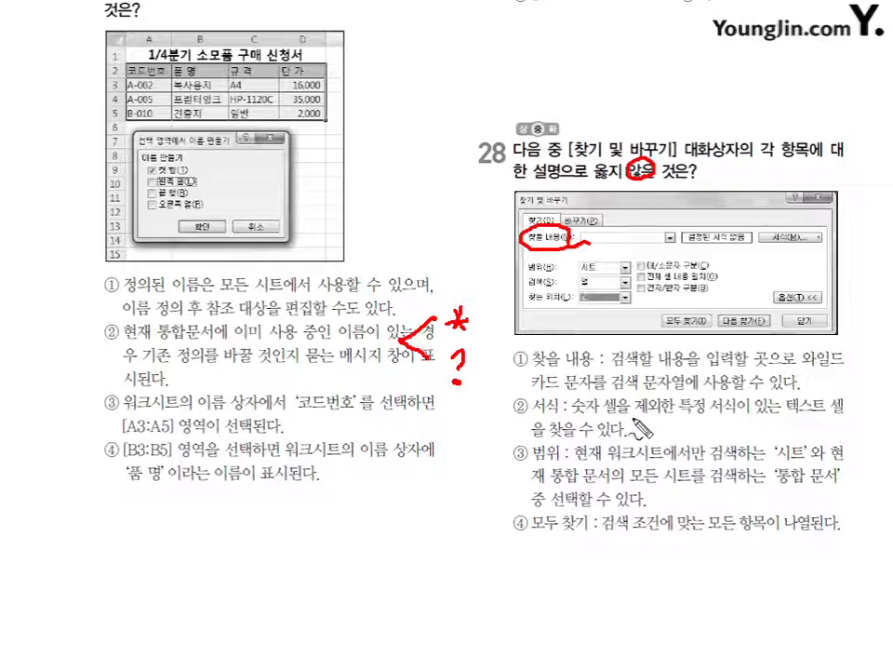
Step: Underline 숫자 셀을 and cross out 제외한 in ②, circle ②, 시트 and 통합 문서, and clear the annotations
left_click_drag(574, 430, 642, 431)
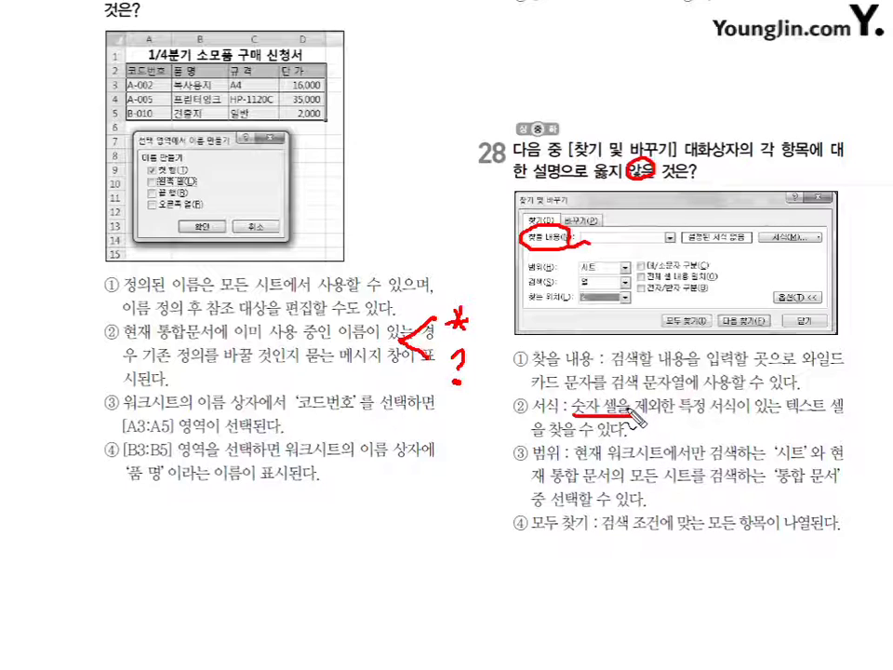
mouse_move(652, 398)
left_mouse_down()
mouse_move(672, 420)
mouse_move(651, 418)
left_mouse_up()
mouse_move(533, 398)
left_mouse_down()
mouse_move(518, 419)
mouse_move(534, 400)
left_mouse_up()
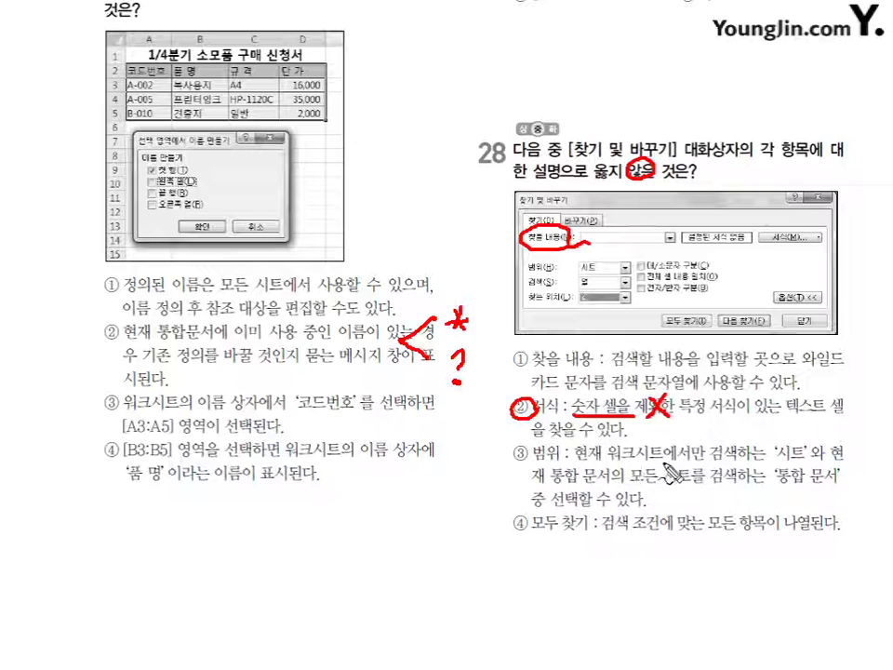
mouse_move(802, 443)
left_mouse_down()
mouse_move(772, 458)
mouse_move(804, 445)
mouse_move(793, 439)
left_mouse_up()
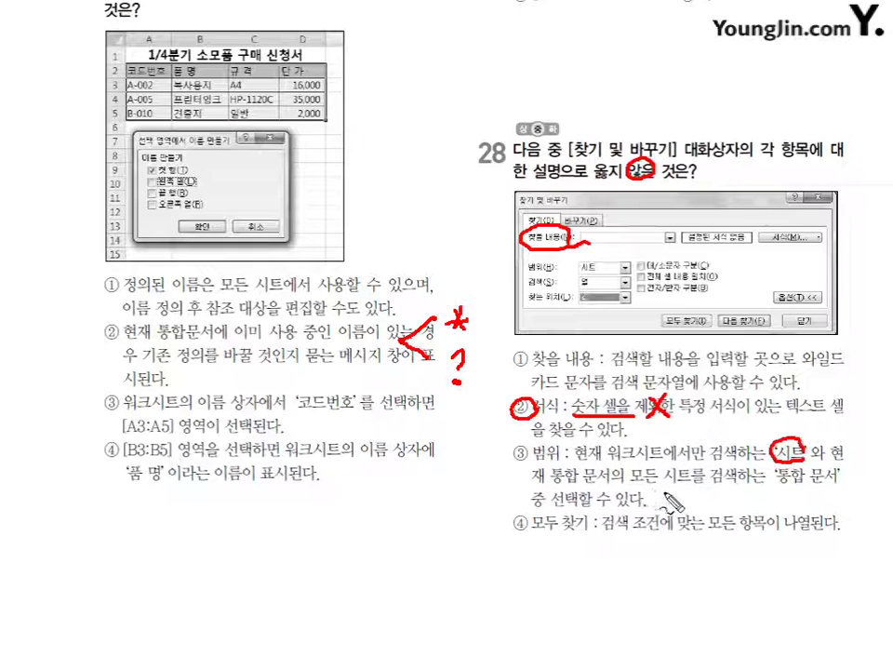
left_click_drag(794, 466, 802, 482)
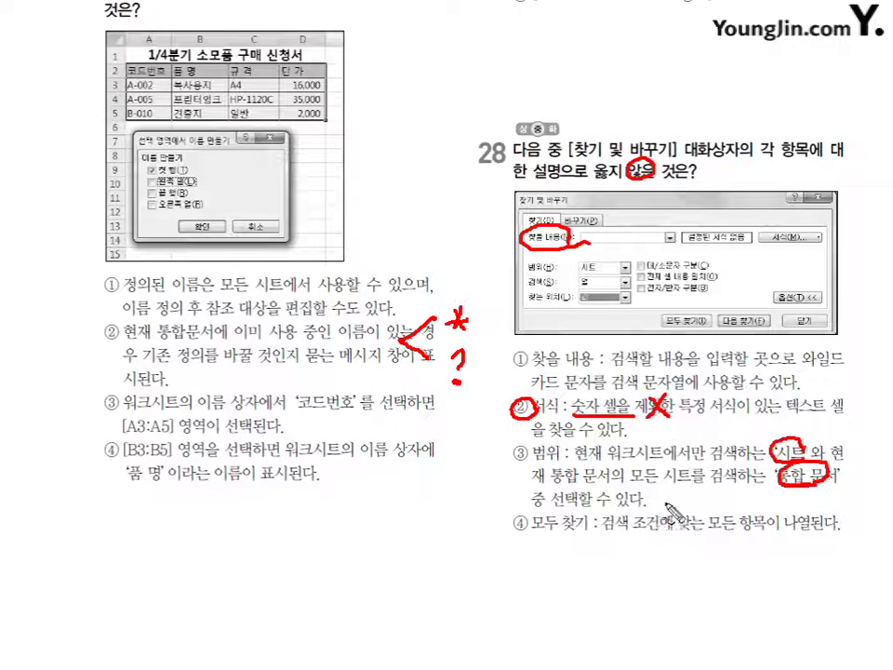
key("Escape")
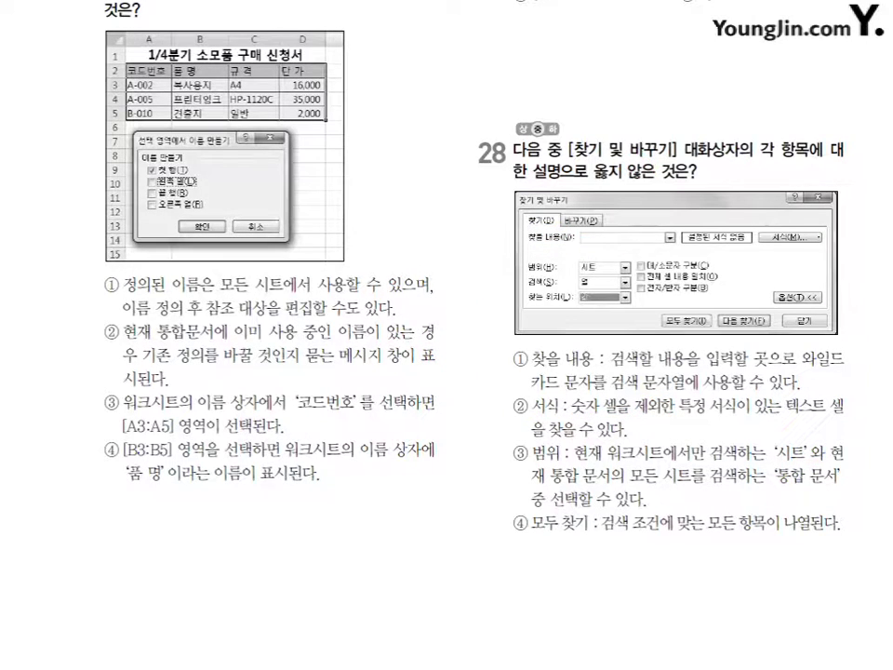
Step: Switch to Excel's 28번 sheet and open the Find dialog
key("alt+Tab")
left_click(328, 631)
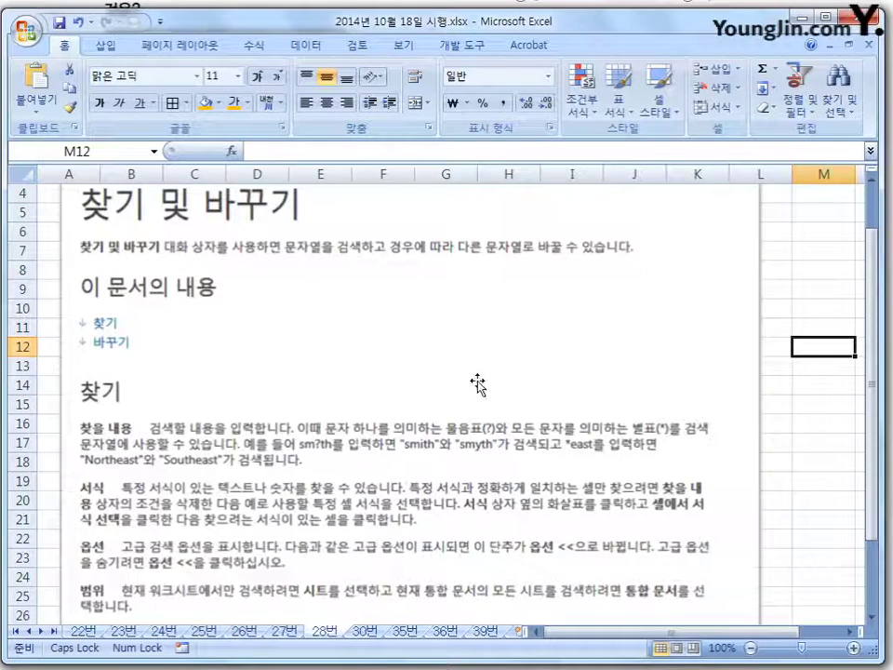
left_click(840, 98)
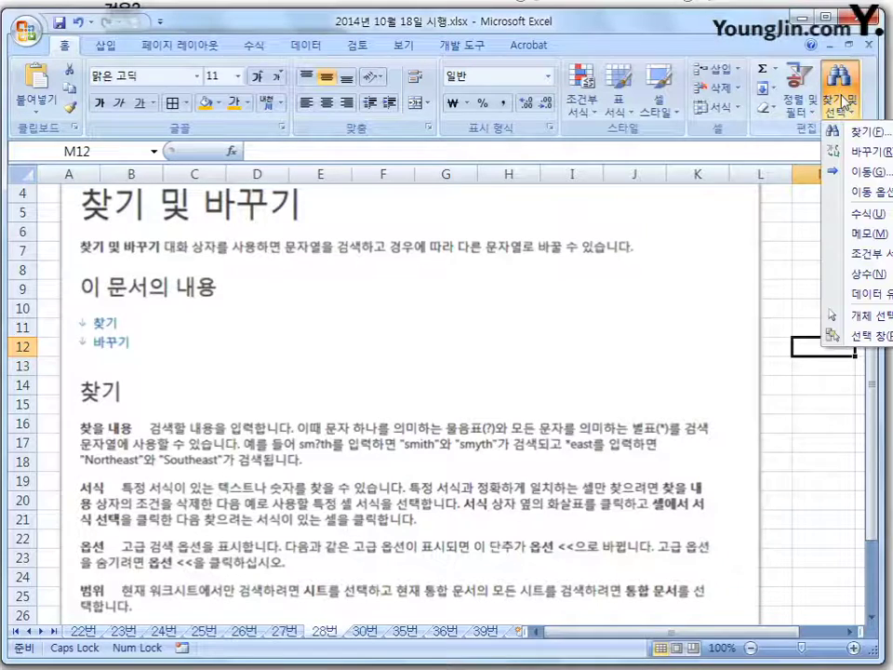
left_click(873, 134)
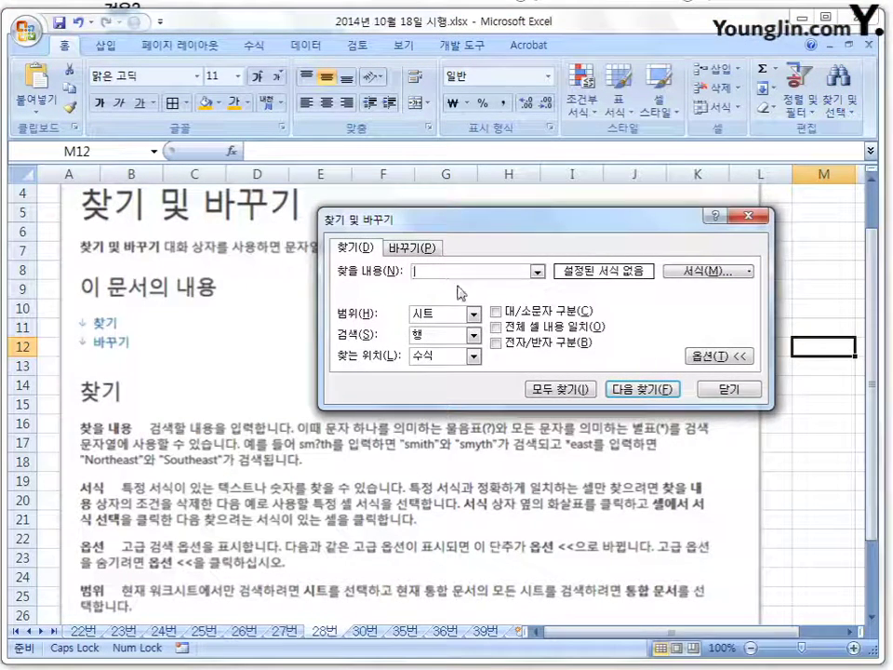
Step: Examine the choices offered for 범위, 검색 and 찾는 위치, and close the Find dialog
left_click(474, 317)
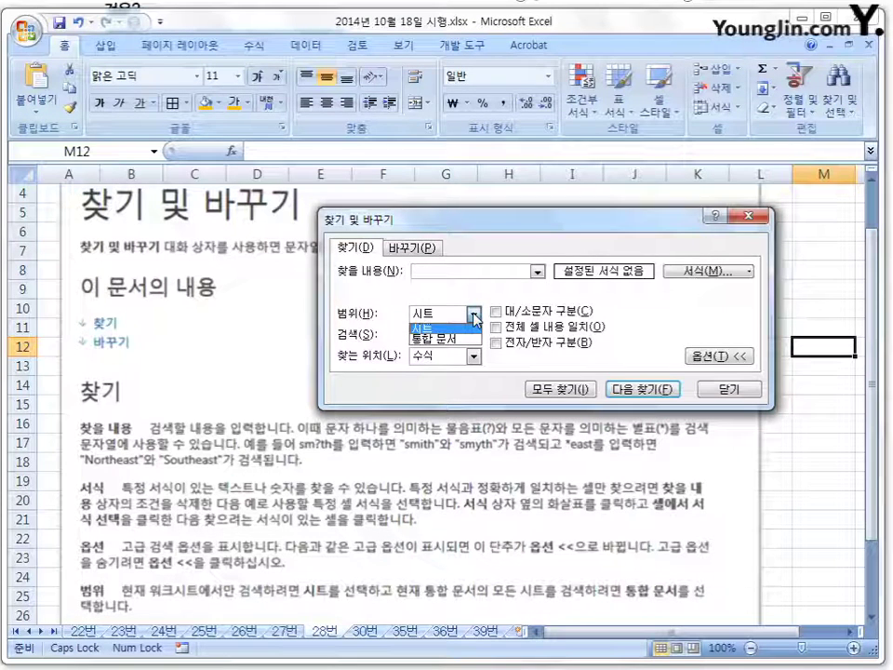
left_click(475, 318)
left_click(475, 336)
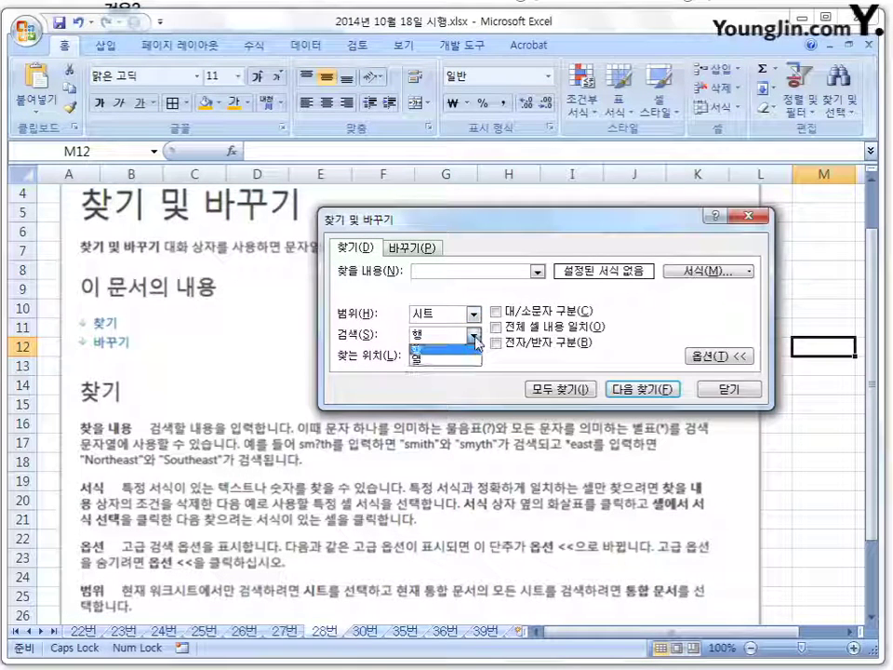
left_click(474, 336)
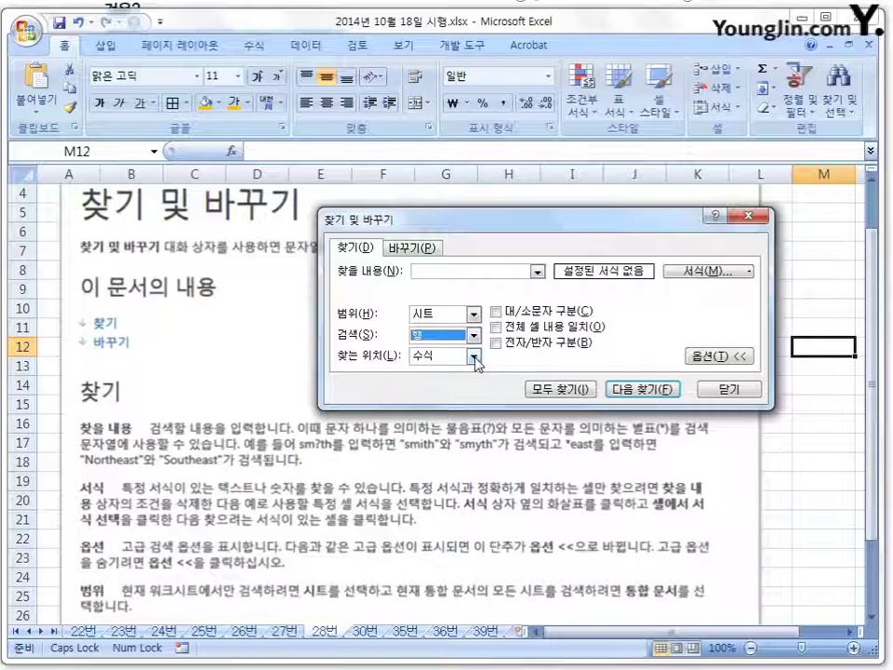
left_click(475, 356)
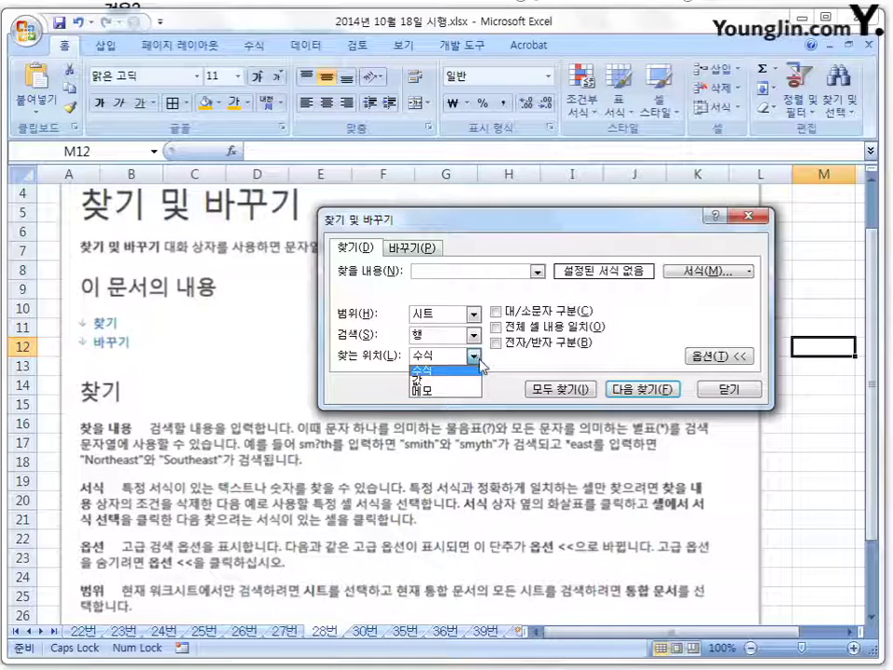
left_click(263, 360)
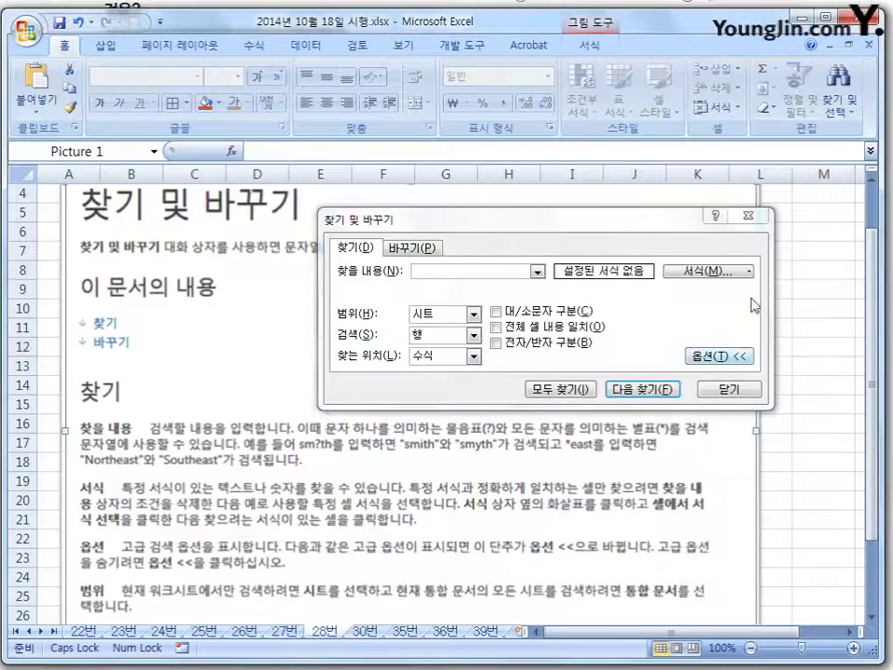
left_click(748, 215)
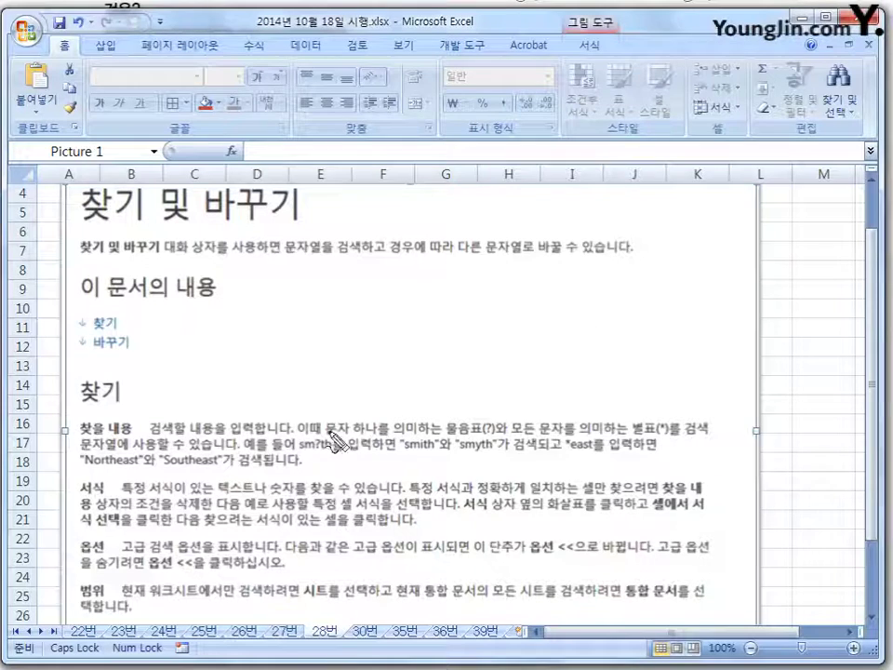
Step: Circle 서식, 텍스트 and 숫자 and underline their sentence in the help text, clear the marks, and return to the exam page at question 29
mouse_move(93, 473)
left_mouse_down()
mouse_move(75, 485)
mouse_move(177, 495)
mouse_move(268, 490)
mouse_move(296, 477)
mouse_move(377, 493)
left_mouse_up()
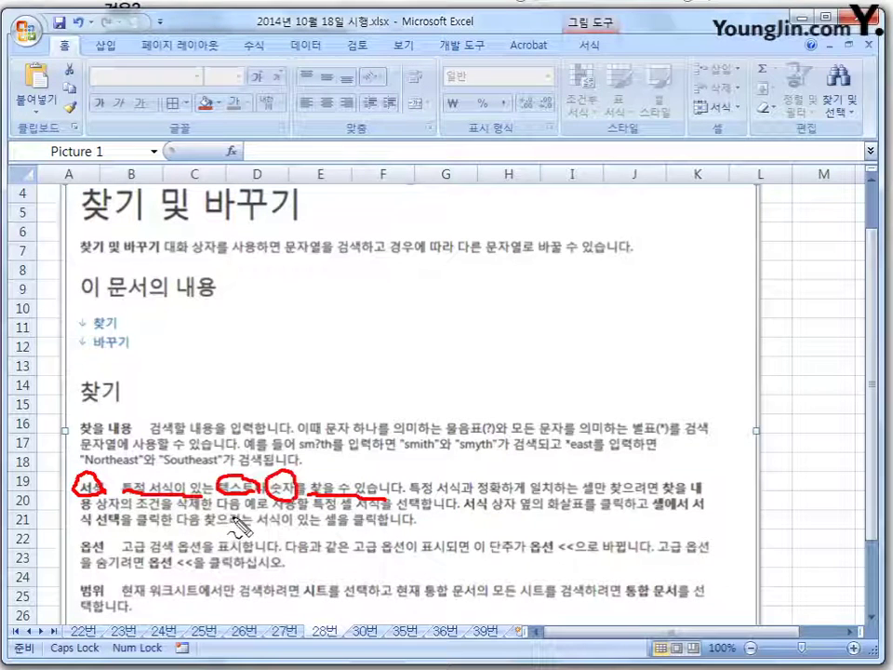
key("Escape")
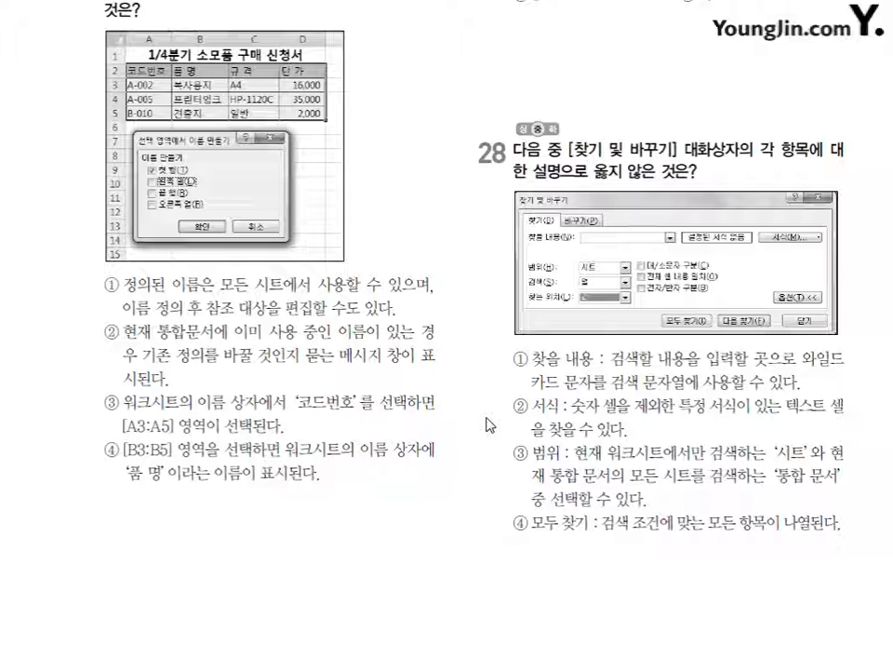
scroll(488, 424, "down", 10)
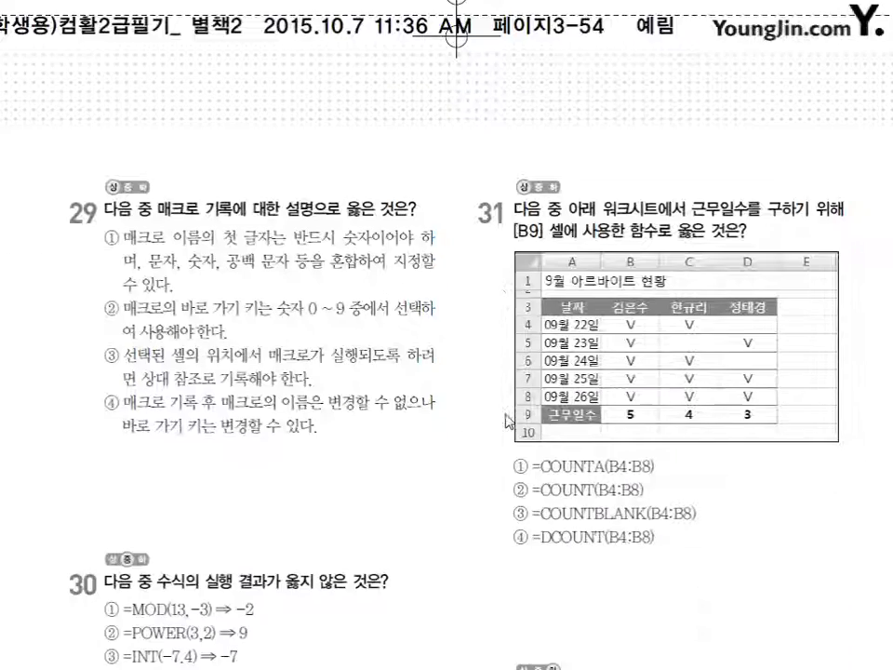
scroll(509, 421, "down", 1)
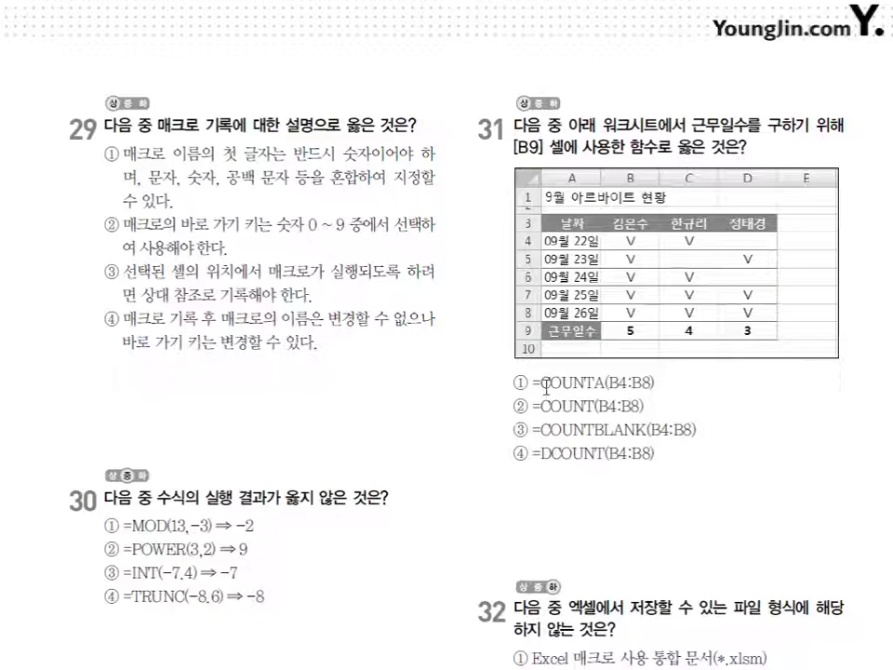
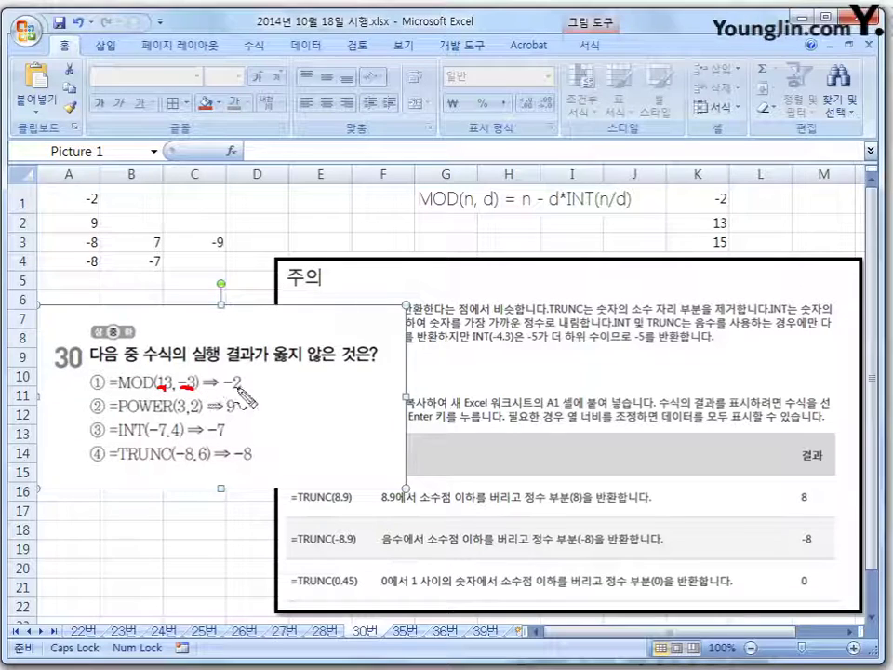
Step: On Excel's 30번 sheet, circle the result -2 in ①, clear the marks, and select A1 to show its MOD formula
left_click_drag(229, 381, 246, 386)
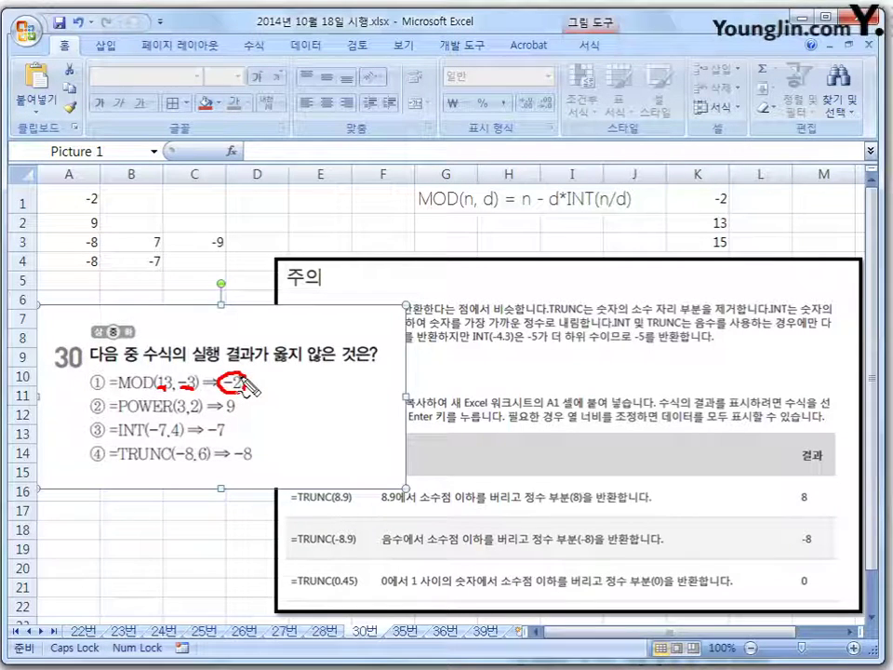
key("Escape")
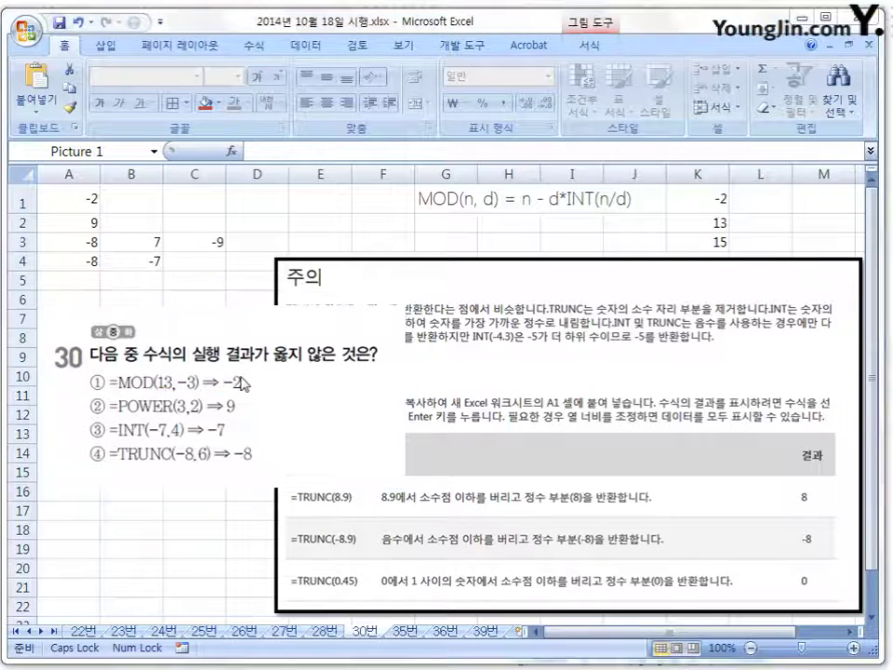
left_click(78, 200)
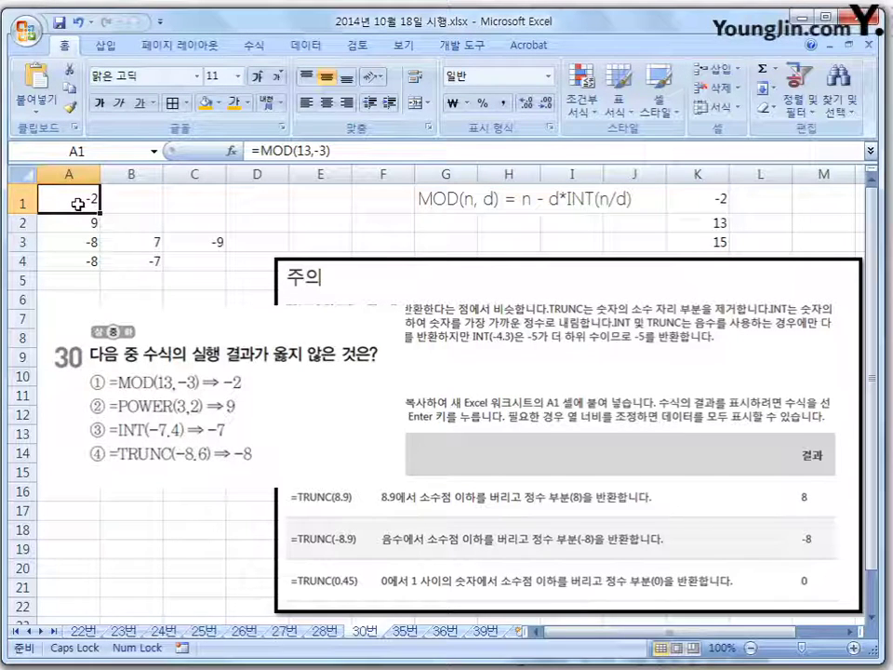
Step: Annotate the MOD formula in G1: circle MOD, write 13 and -3 under n and d, underline its terms, bracket it, and clear the annotations
left_click(428, 200)
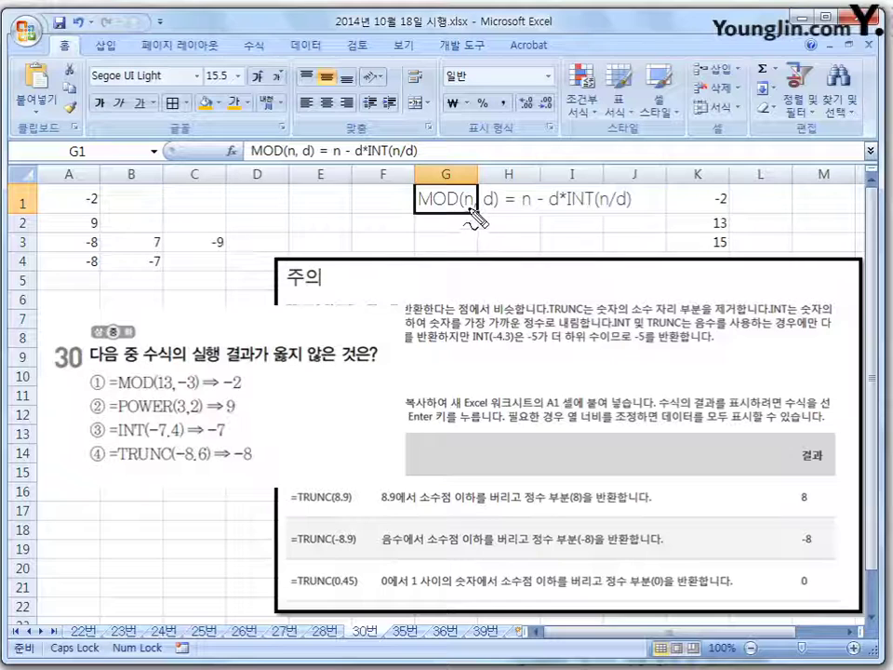
mouse_move(461, 211)
left_mouse_down()
mouse_move(455, 249)
mouse_move(492, 227)
mouse_move(500, 240)
left_mouse_up()
left_click_drag(505, 231, 508, 250)
mouse_move(447, 211)
left_mouse_down()
mouse_move(420, 219)
mouse_move(434, 183)
mouse_move(447, 207)
left_mouse_up()
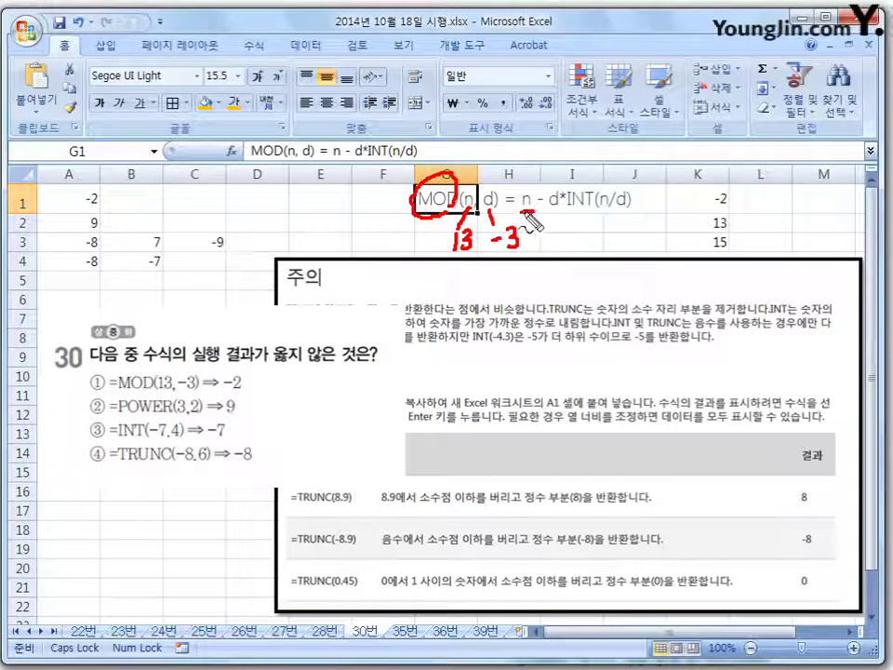
left_click_drag(519, 212, 535, 212)
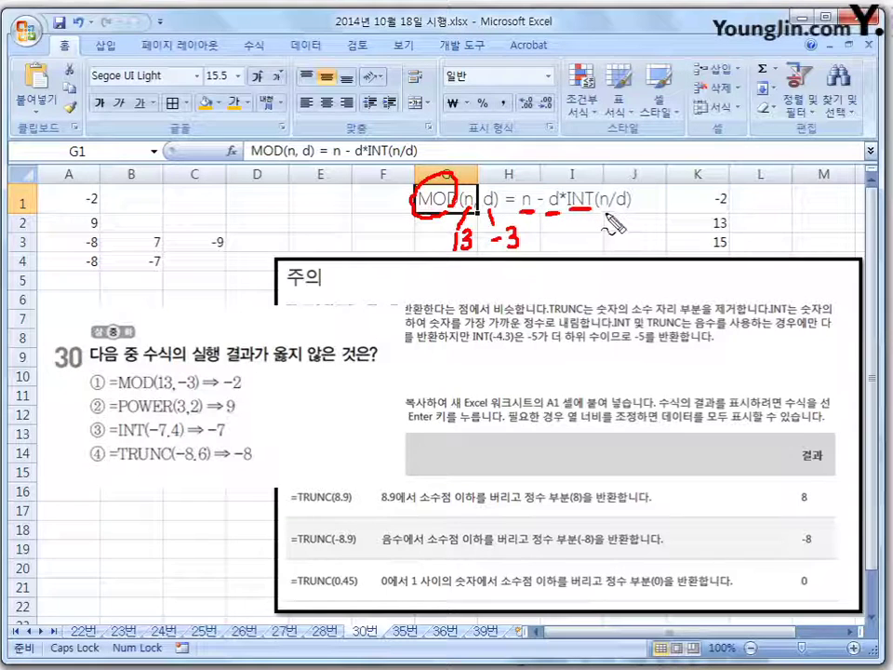
left_click_drag(605, 213, 621, 226)
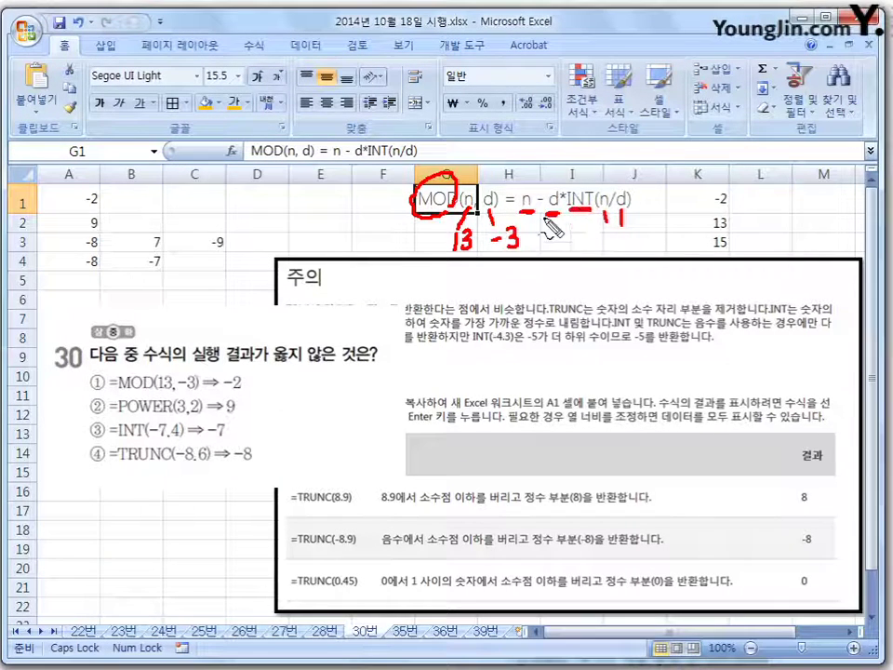
left_click_drag(642, 189, 648, 210)
left_click_drag(402, 190, 400, 210)
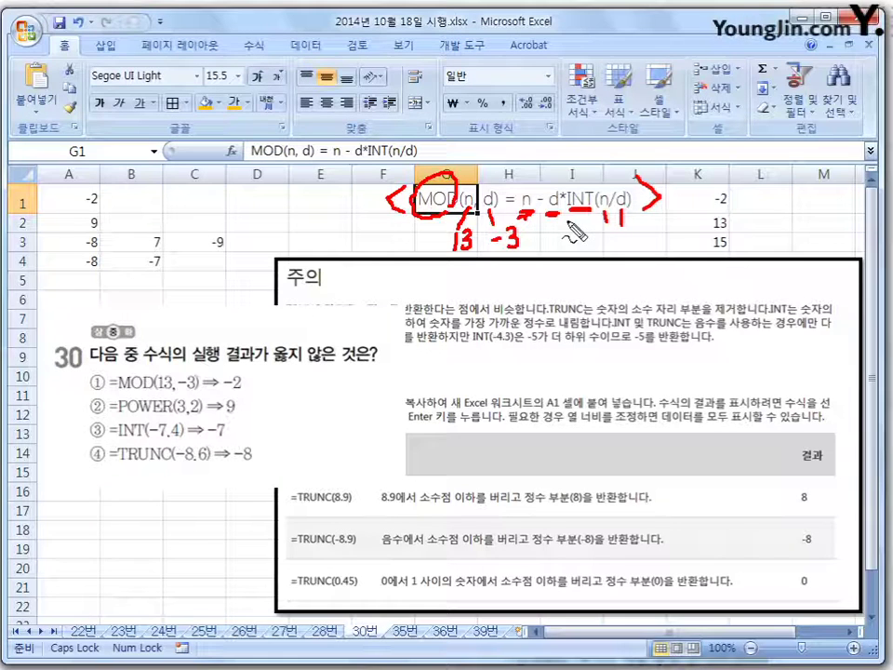
key("Escape")
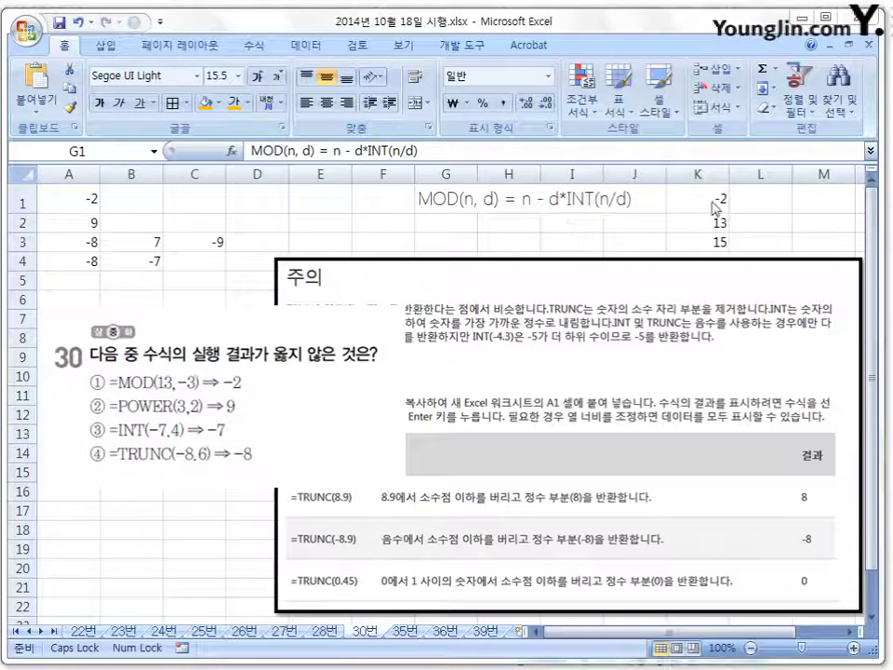
Step: Examine the contents of K1, K2 and K3 to compare the MOD calculation with its separate parts
key("F2")
left_click(621, 227)
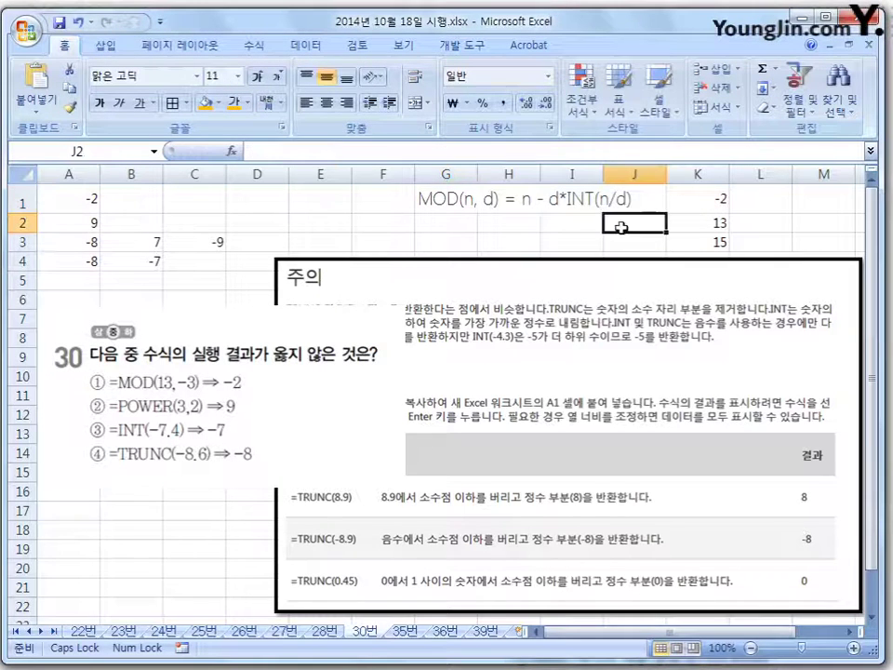
left_click(709, 199)
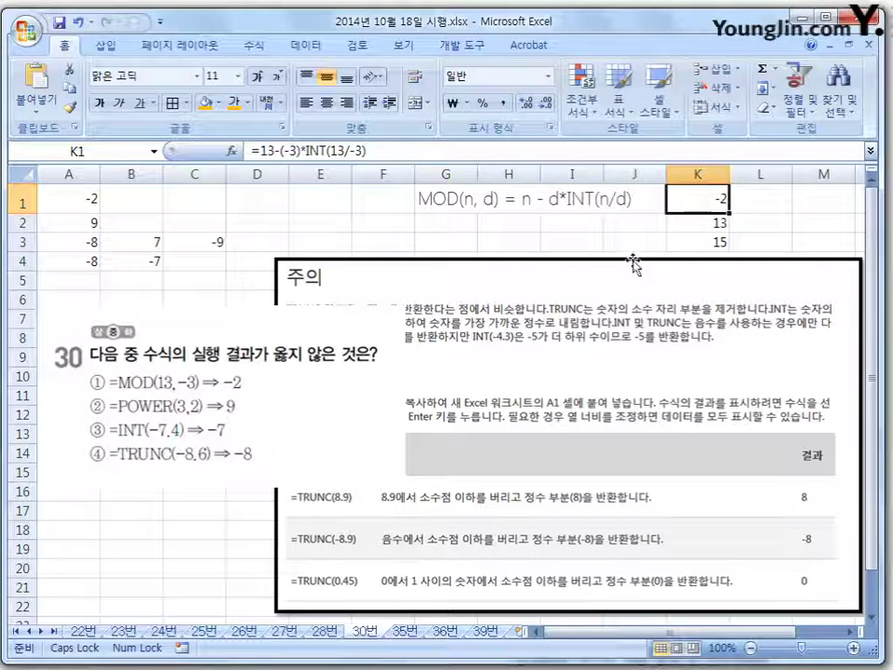
left_click(702, 223)
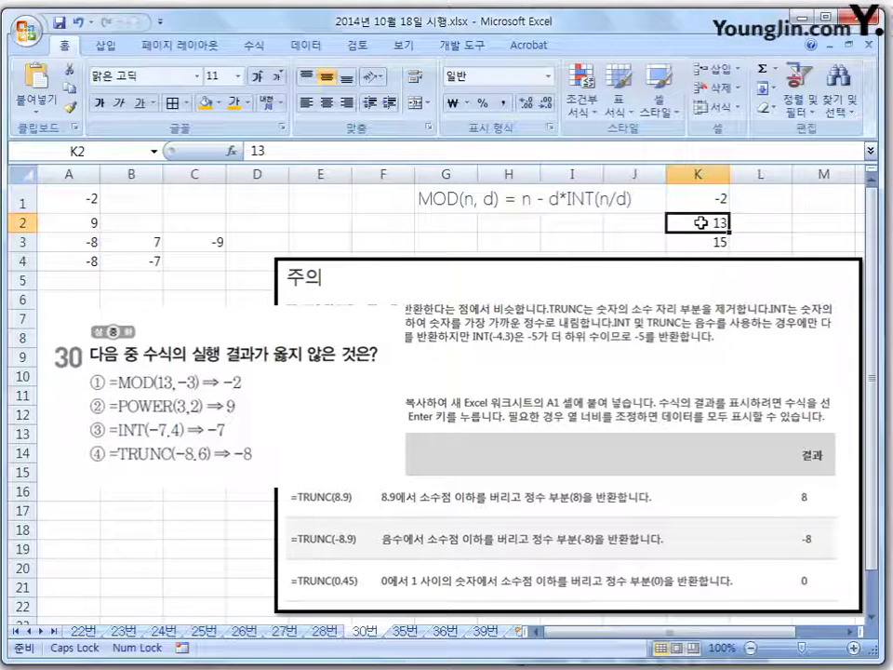
left_click(705, 241)
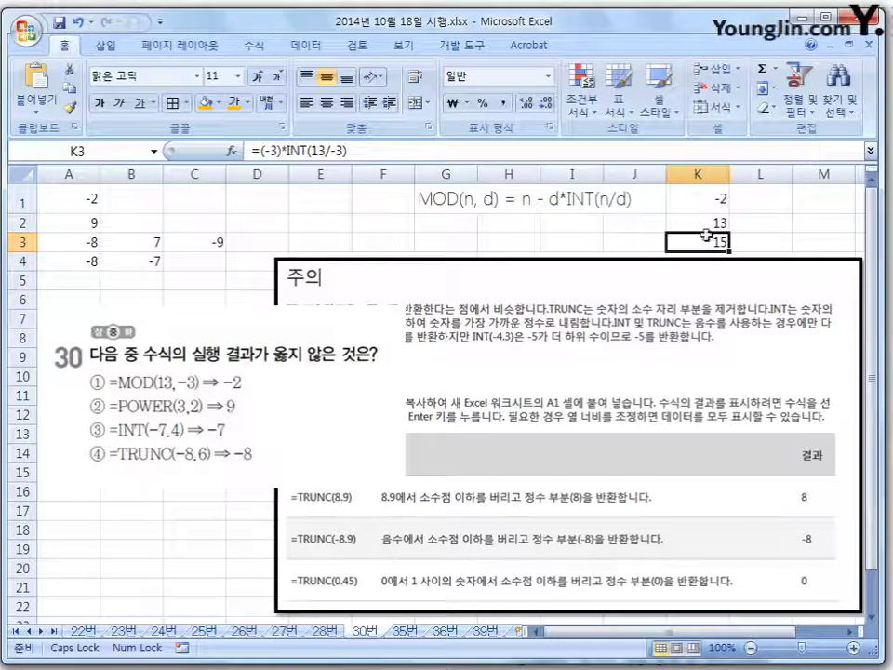
left_click(707, 225)
left_click(702, 240)
left_click(700, 197)
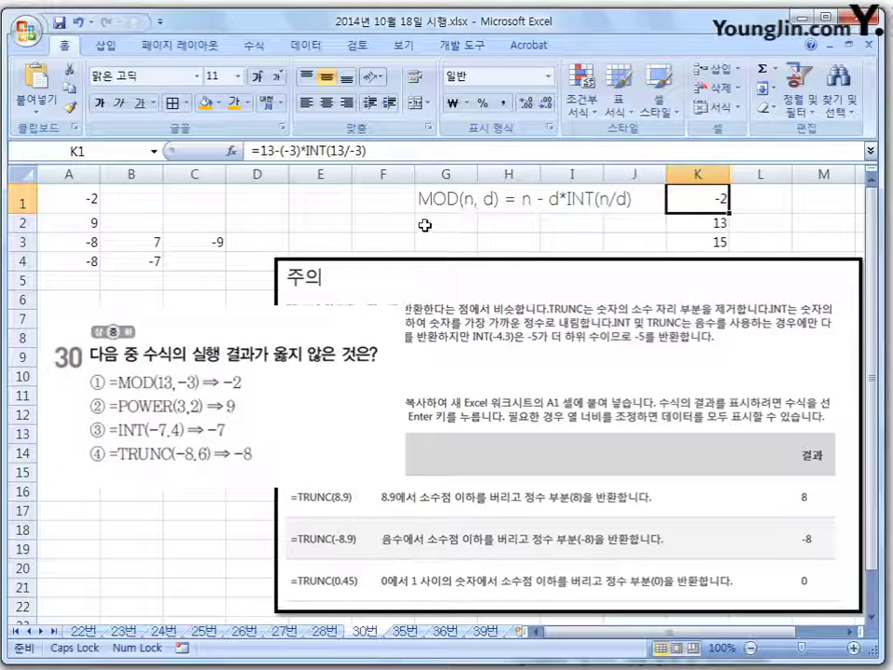
Step: Check the POWER formula in A2 and the INT formula in A3, then write Integer 정수 below the MOD formula and circle Int
left_click(94, 224)
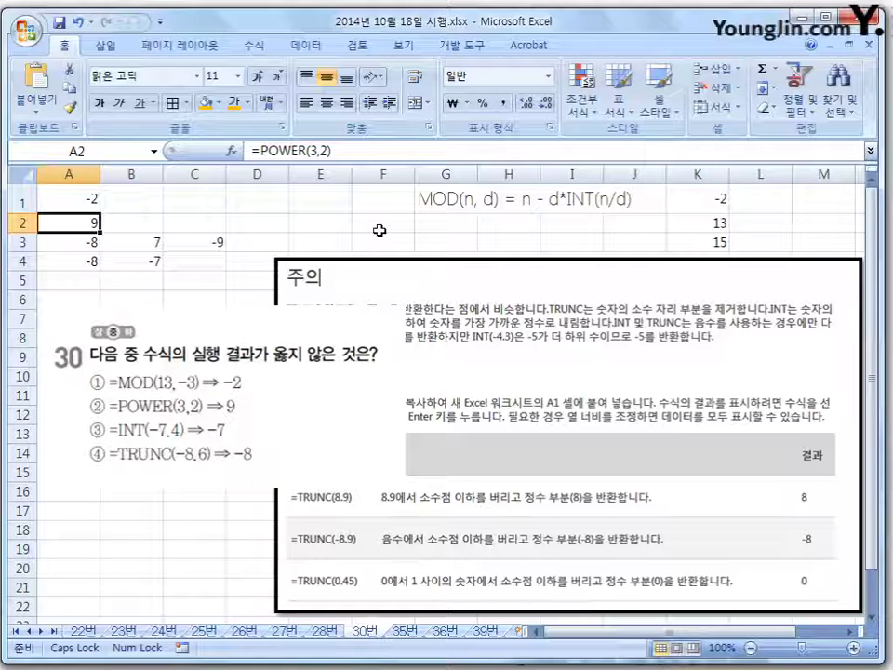
left_click(88, 240)
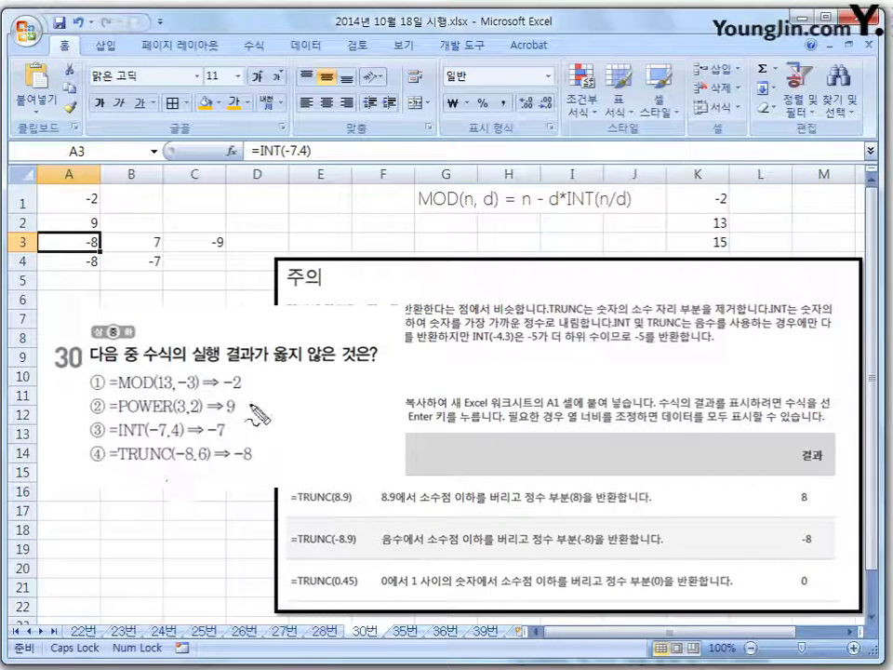
mouse_move(410, 220)
left_mouse_down()
mouse_move(426, 239)
mouse_move(470, 244)
mouse_move(523, 233)
mouse_move(600, 240)
mouse_move(607, 230)
mouse_move(644, 242)
mouse_move(622, 258)
left_mouse_up()
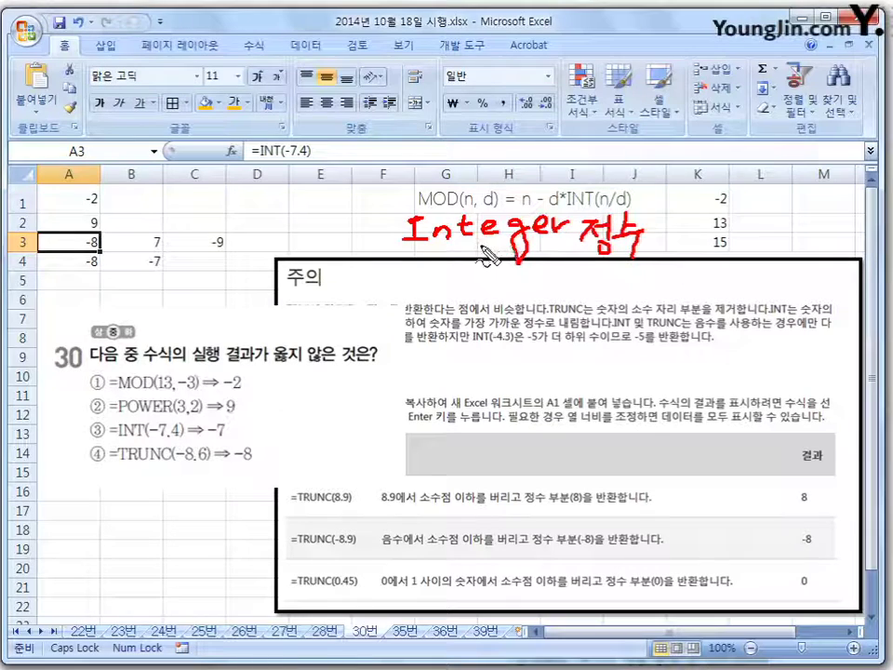
mouse_move(448, 216)
left_mouse_down()
mouse_move(409, 254)
mouse_move(453, 206)
left_mouse_up()
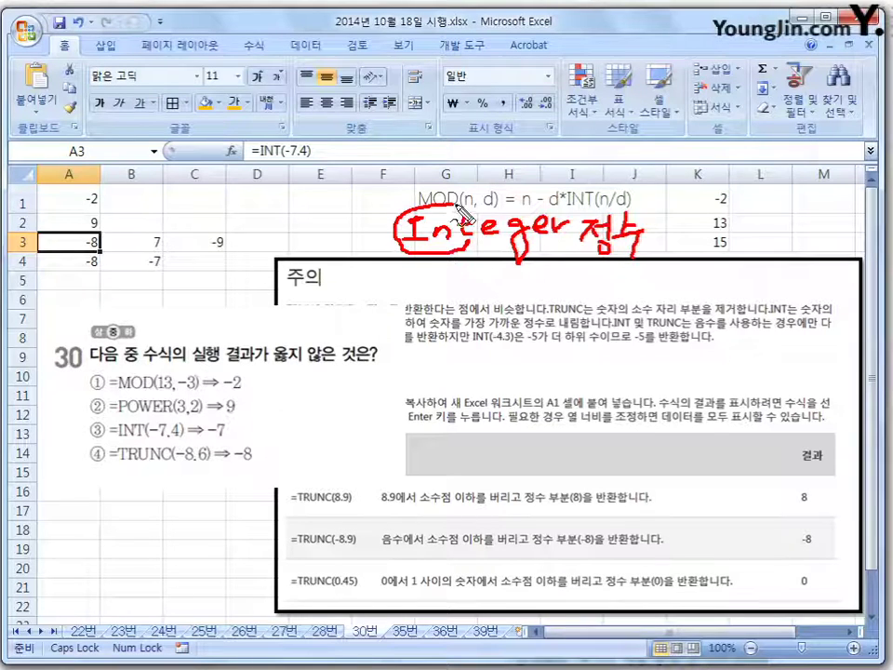
Step: Underline =INT, -7.4 and -7 in ③, write -8 beside the options, and underline A3's value and its INT formula
mouse_move(108, 433)
left_mouse_down()
mouse_move(135, 432)
mouse_move(185, 452)
left_mouse_up()
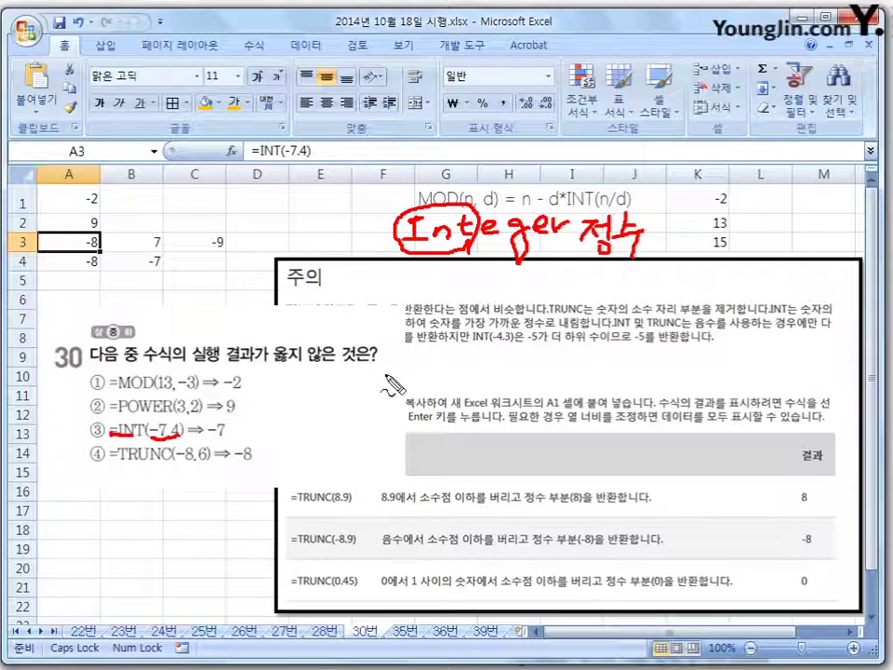
left_click_drag(206, 442, 223, 440)
mouse_move(322, 403)
left_mouse_down()
mouse_move(352, 409)
mouse_move(356, 389)
left_mouse_up()
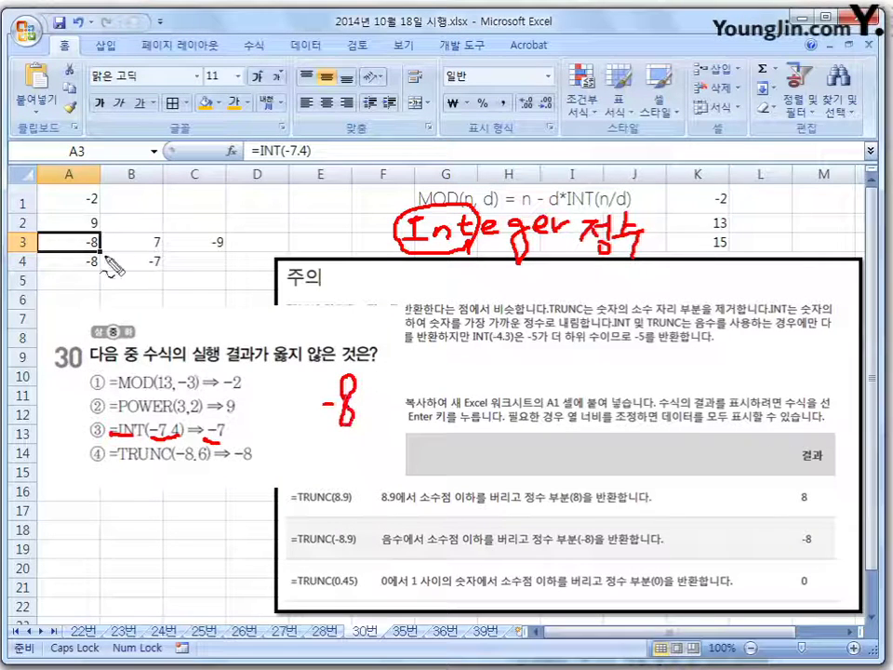
left_click_drag(62, 249, 90, 248)
left_click_drag(253, 161, 310, 160)
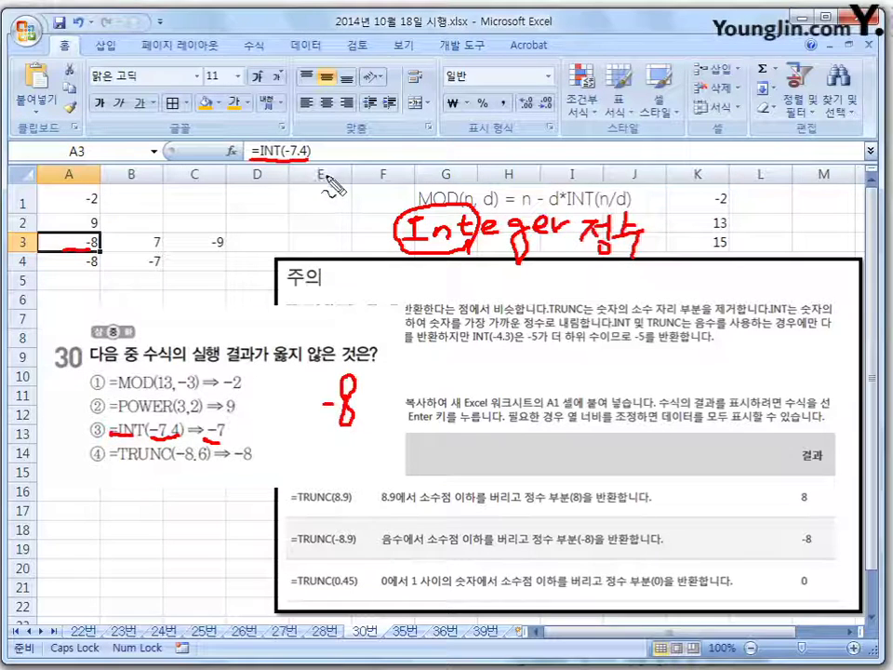
Step: Write -8 and a star by A3's formula, circle ③ with an arrow from -7 to -8, underline ④'s terms, and clear the annotations
left_click_drag(292, 187, 306, 187)
mouse_move(324, 174)
left_mouse_down()
mouse_move(319, 190)
mouse_move(322, 179)
mouse_move(386, 167)
mouse_move(355, 182)
left_mouse_up()
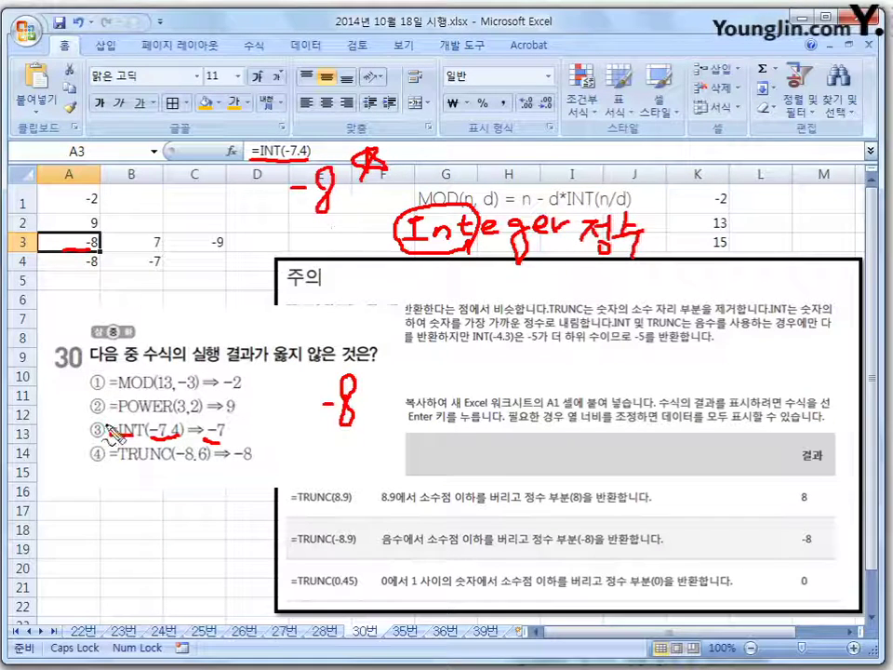
mouse_move(105, 420)
left_mouse_down()
mouse_move(93, 437)
mouse_move(109, 426)
left_mouse_up()
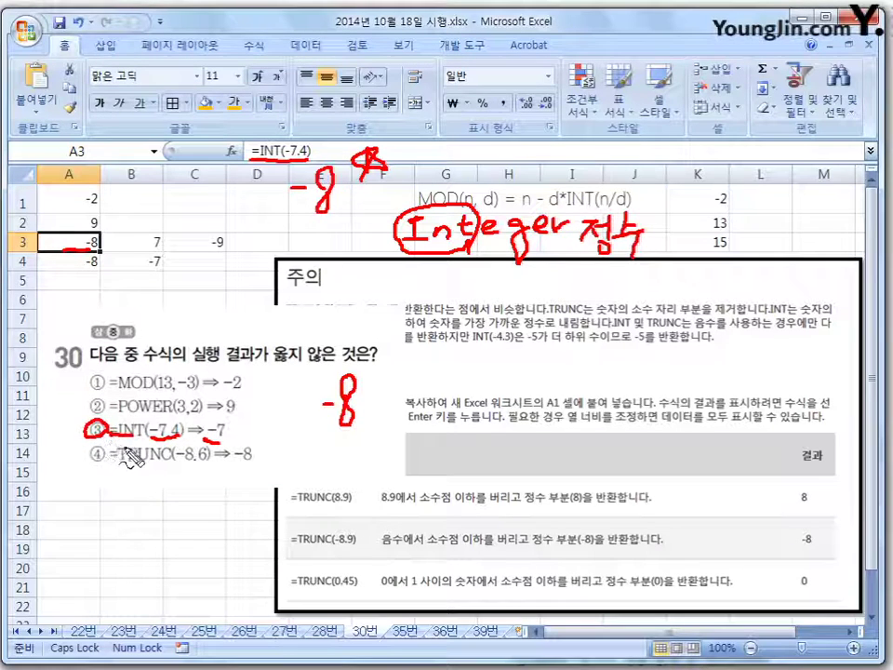
mouse_move(238, 430)
left_mouse_down()
mouse_move(310, 408)
mouse_move(304, 421)
left_mouse_up()
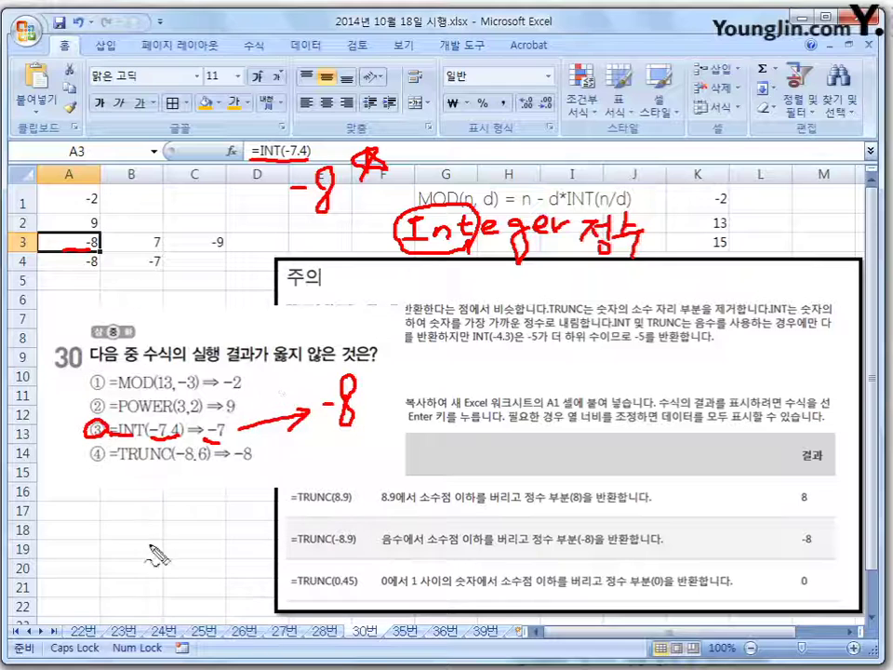
left_click_drag(118, 457, 254, 465)
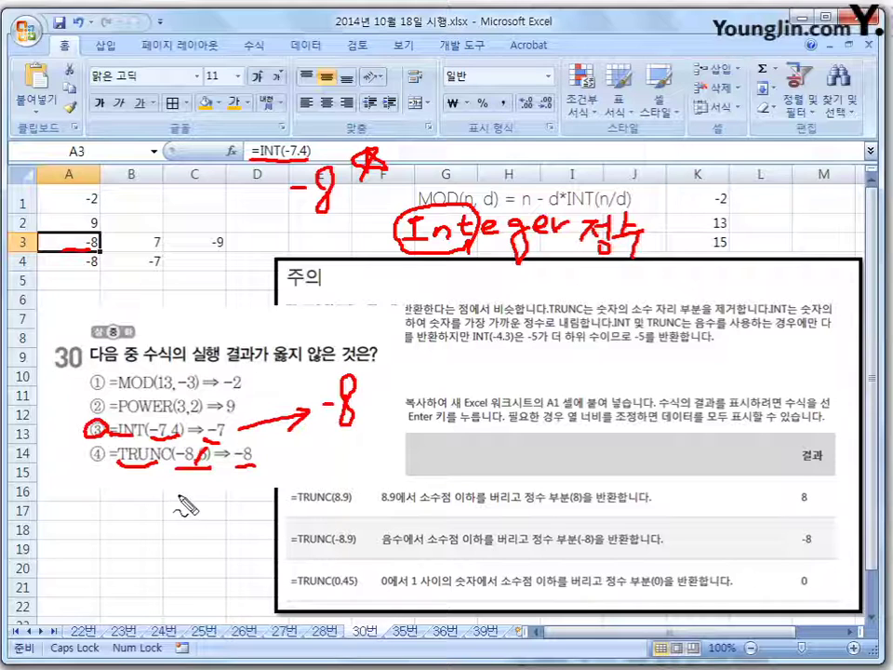
key("Escape")
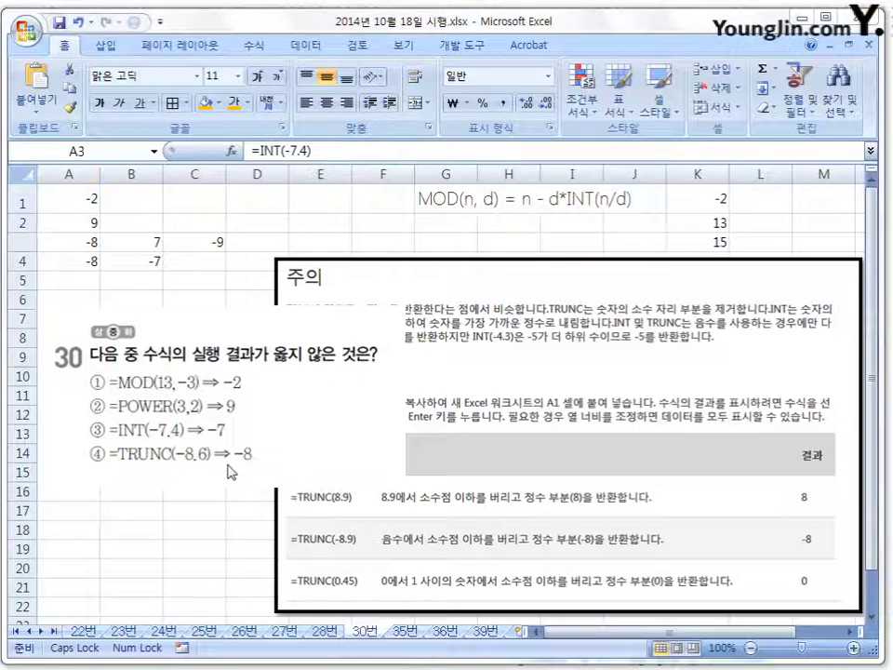
Step: Select B3, circle its =INT(7.4) formula, write 7 beneath it with an outline around it, and clear the annotations
left_click(148, 242)
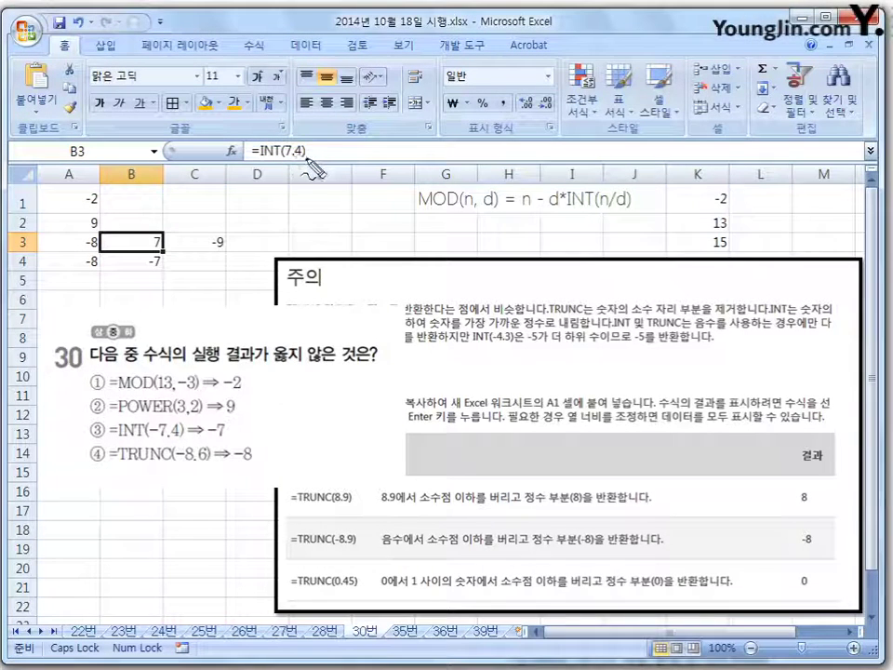
mouse_move(310, 169)
left_mouse_down()
mouse_move(248, 150)
mouse_move(319, 156)
left_mouse_up()
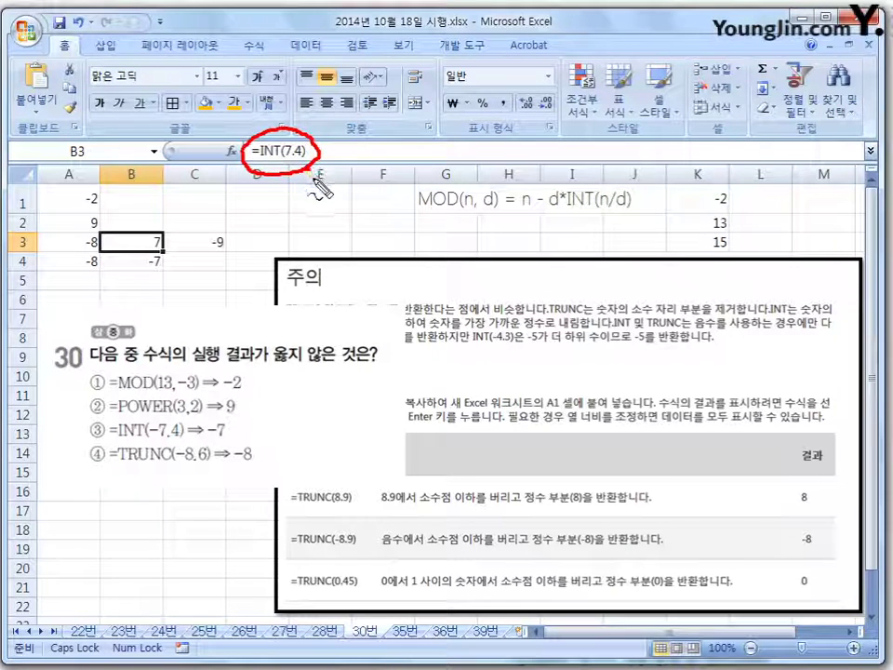
left_click_drag(298, 186, 305, 205)
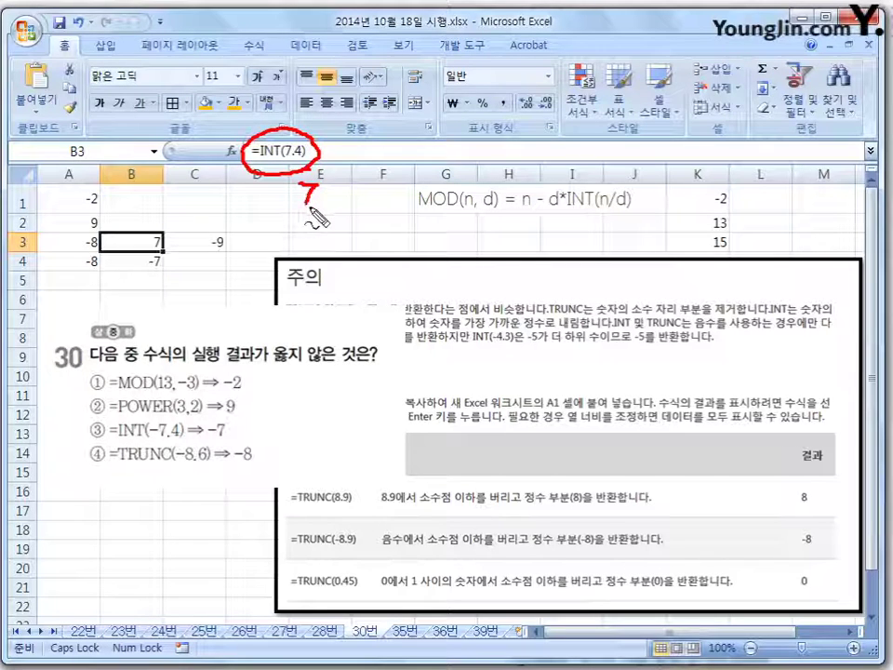
mouse_move(305, 182)
left_mouse_down()
mouse_move(329, 199)
mouse_move(322, 176)
left_mouse_up()
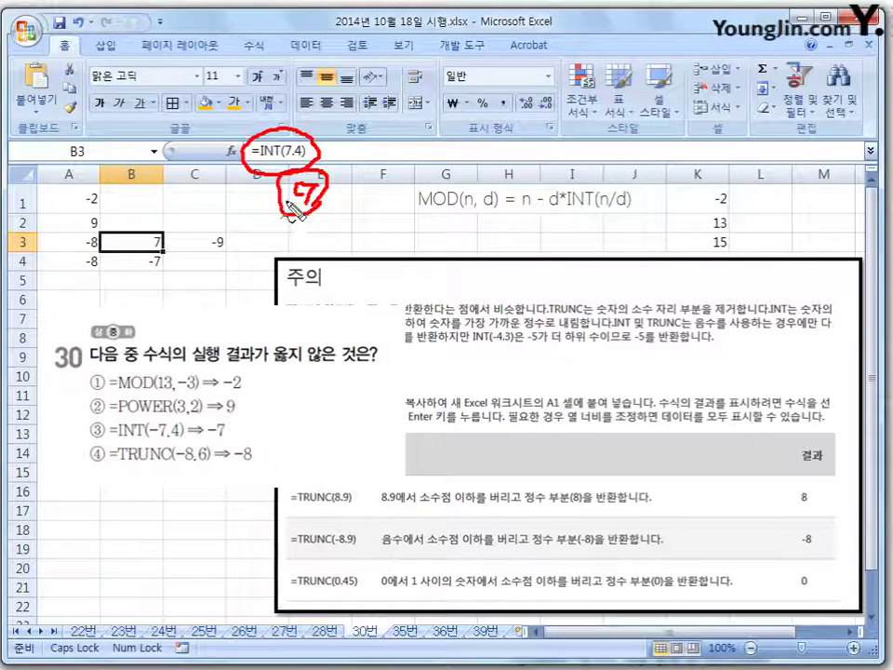
key("Escape")
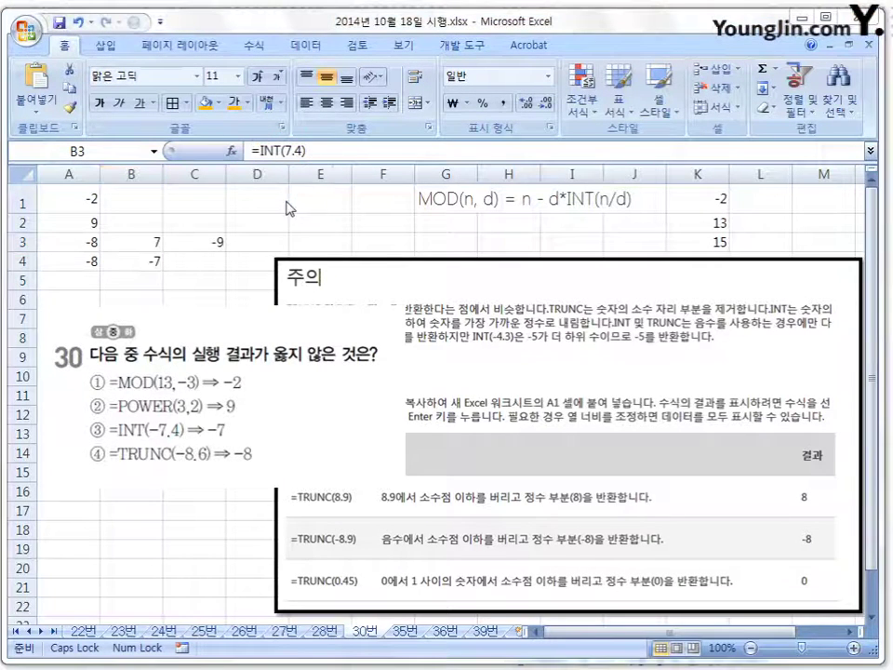
Step: Examine the INT formulas in C3 and A3 and the TRUNC formulas in A4 and B4 to compare how they treat negative numbers
left_click(201, 241)
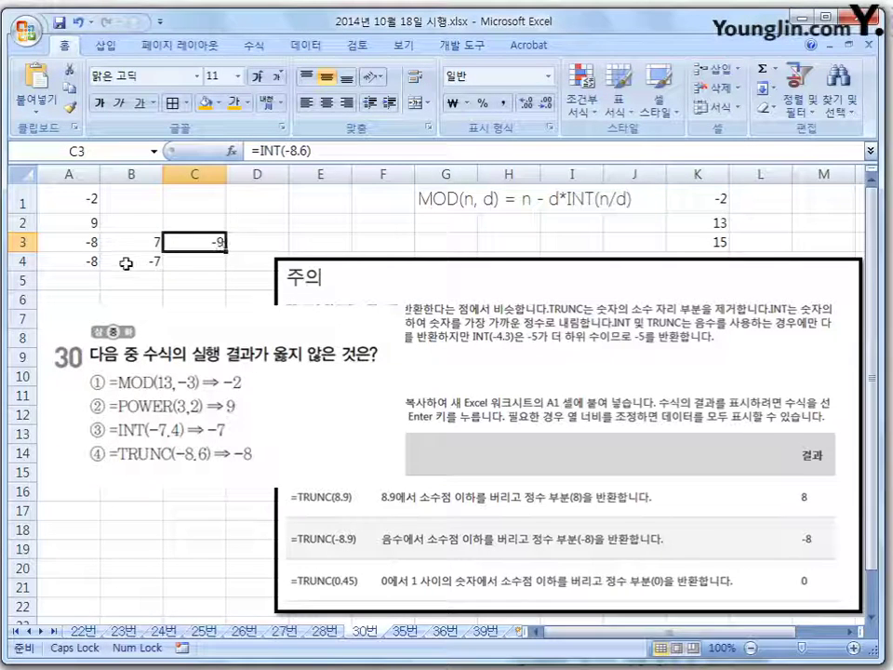
left_click(94, 264)
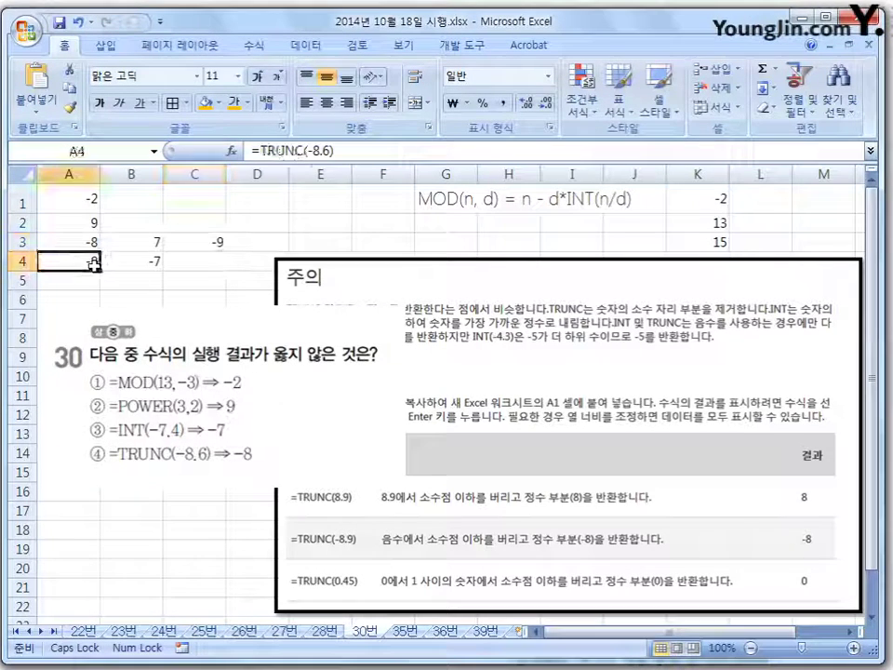
left_click(151, 263)
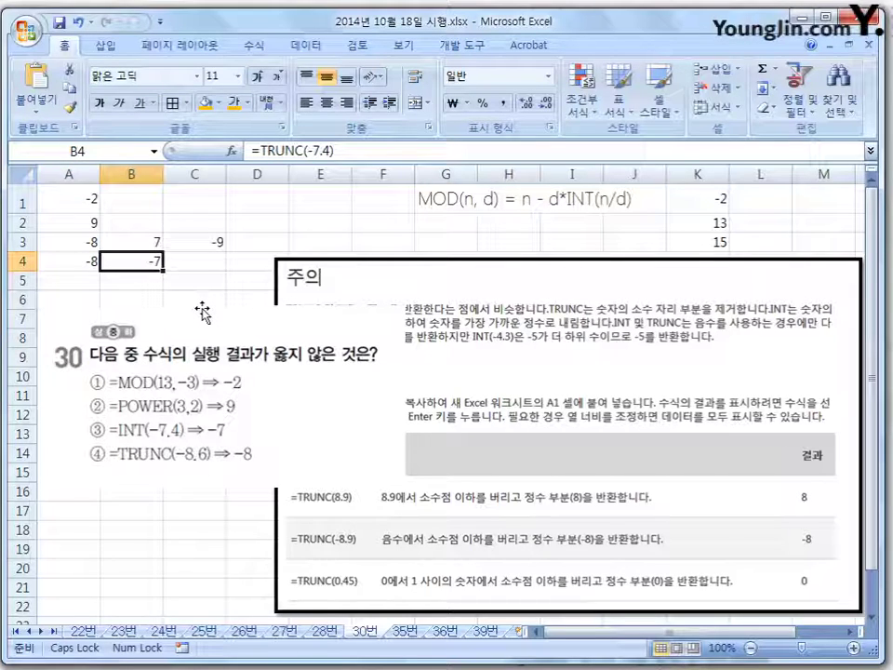
left_click(85, 244)
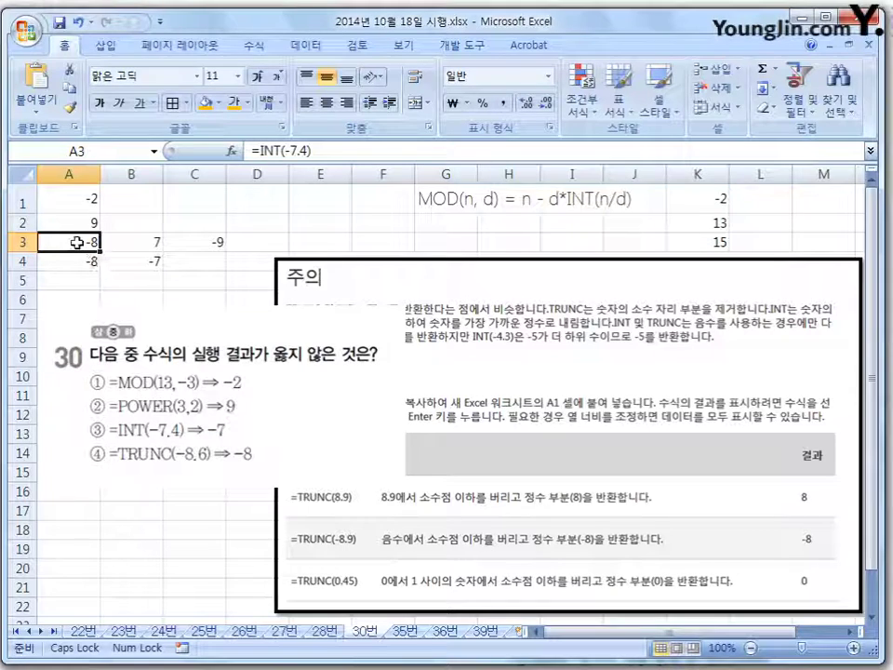
left_click(133, 261)
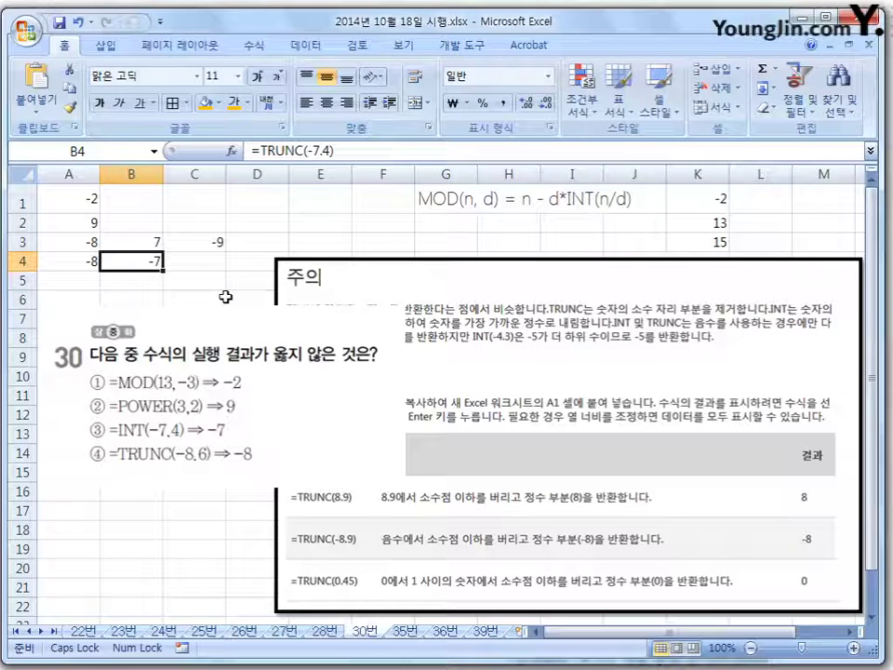
Step: Shrink the question 30 picture to about rows 7 to 12 to uncover the TRUNC help text, and close the spelling check message
left_click(246, 390)
left_click_drag(402, 485, 211, 421)
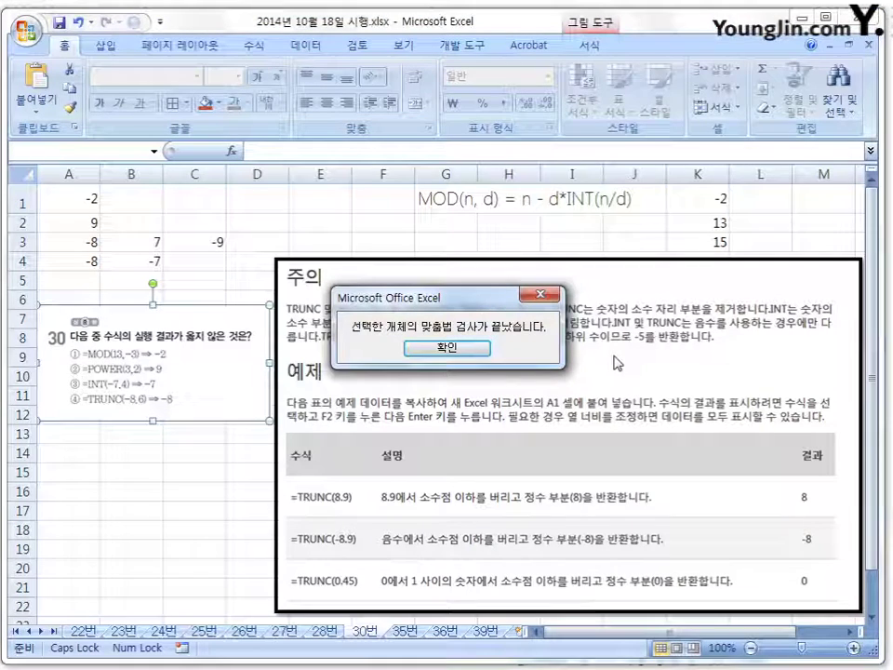
key("Return")
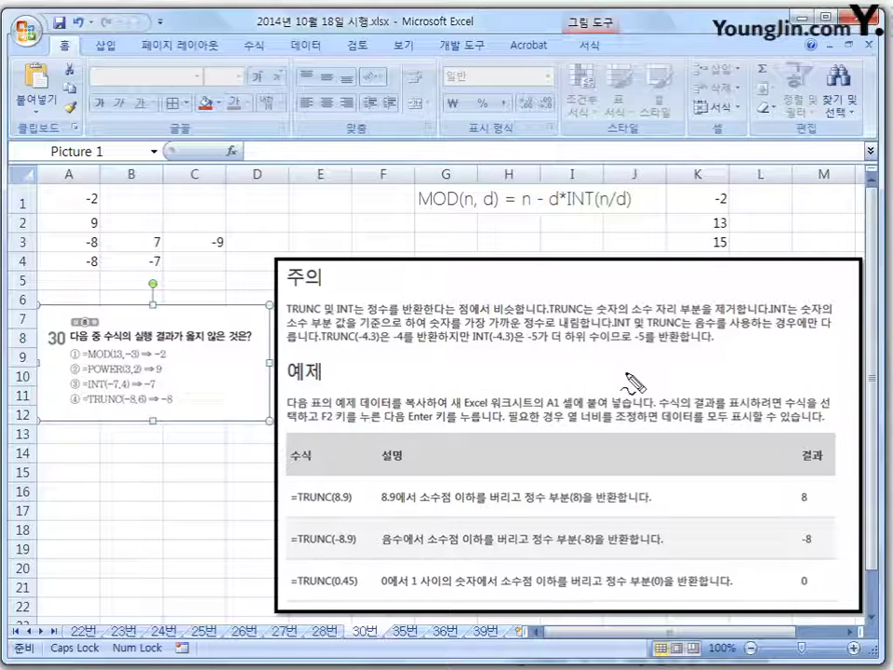
Step: Mark INT, TRUNC and the negative-number phrase in the 주의 note, underline TRUNC(-4.3), -4 and INT(-4.3), and circle -5 and the second TRUNC
left_click_drag(629, 320, 622, 327)
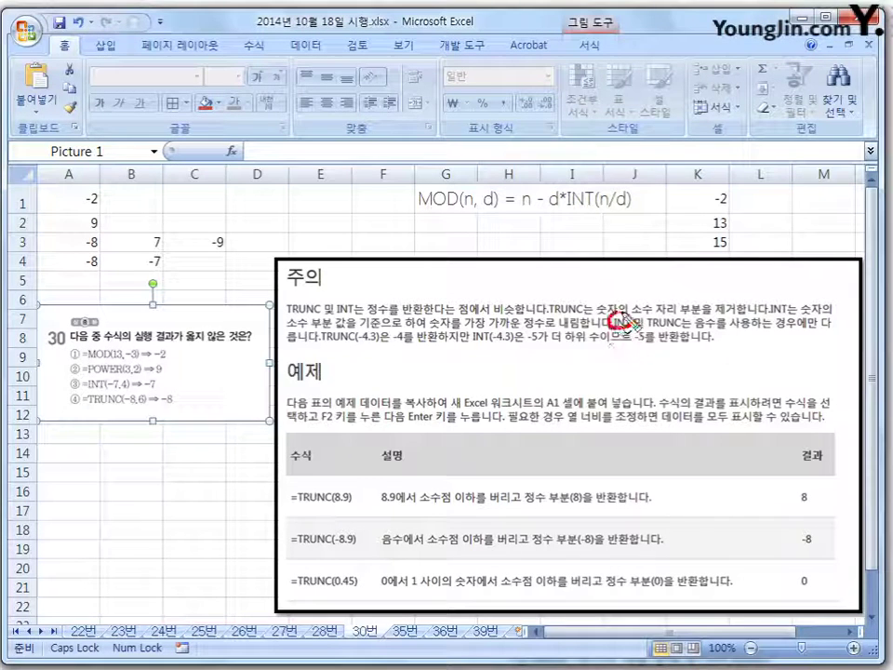
mouse_move(684, 333)
left_mouse_down()
mouse_move(652, 321)
mouse_move(715, 340)
mouse_move(812, 332)
left_mouse_up()
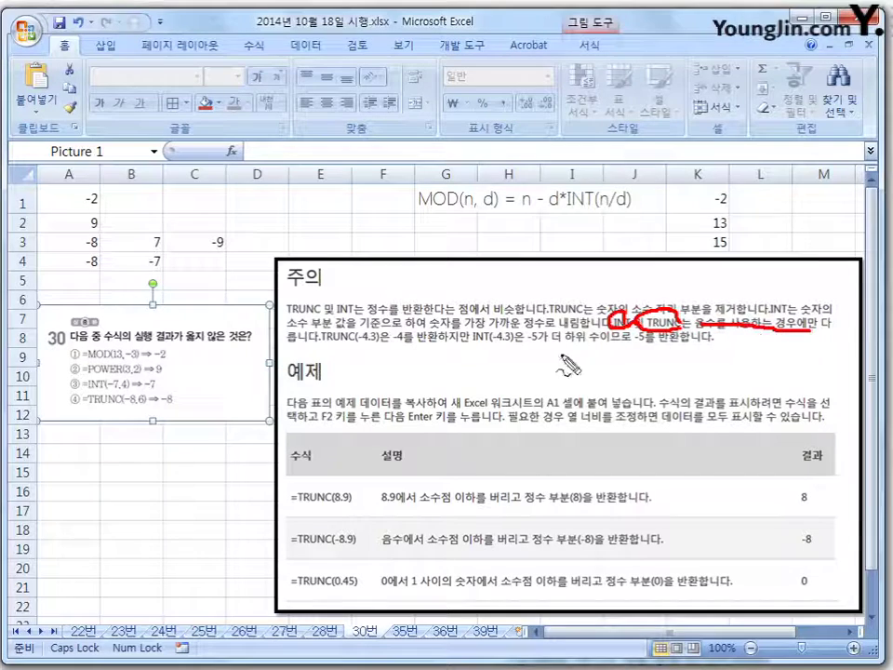
left_click_drag(290, 341, 377, 344)
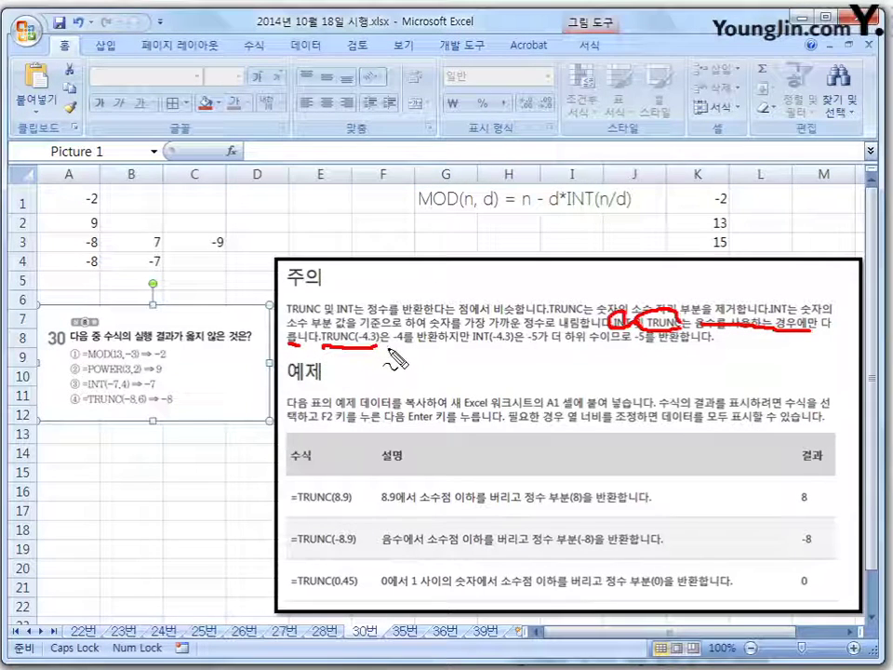
left_click_drag(388, 347, 404, 346)
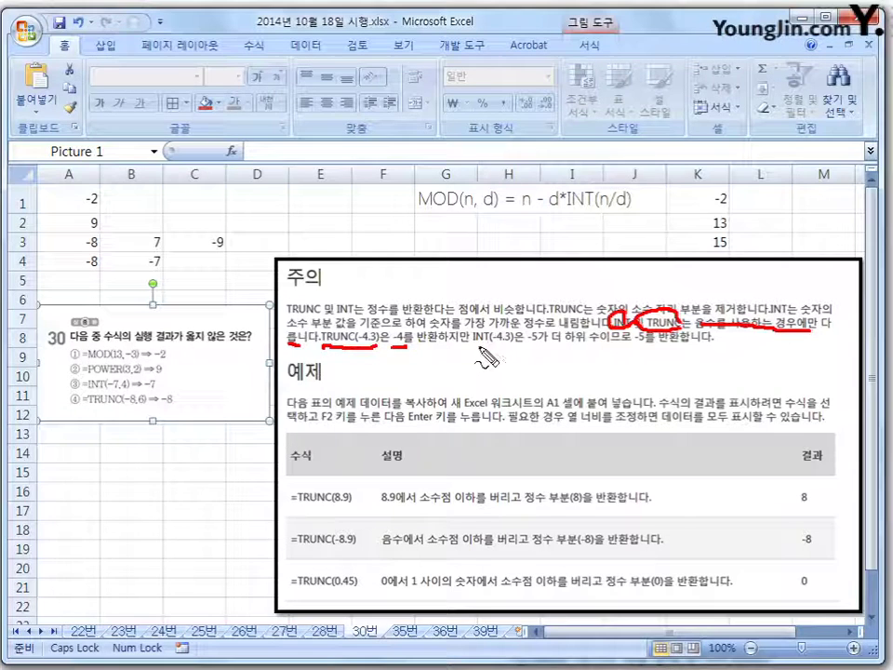
left_click_drag(470, 347, 510, 346)
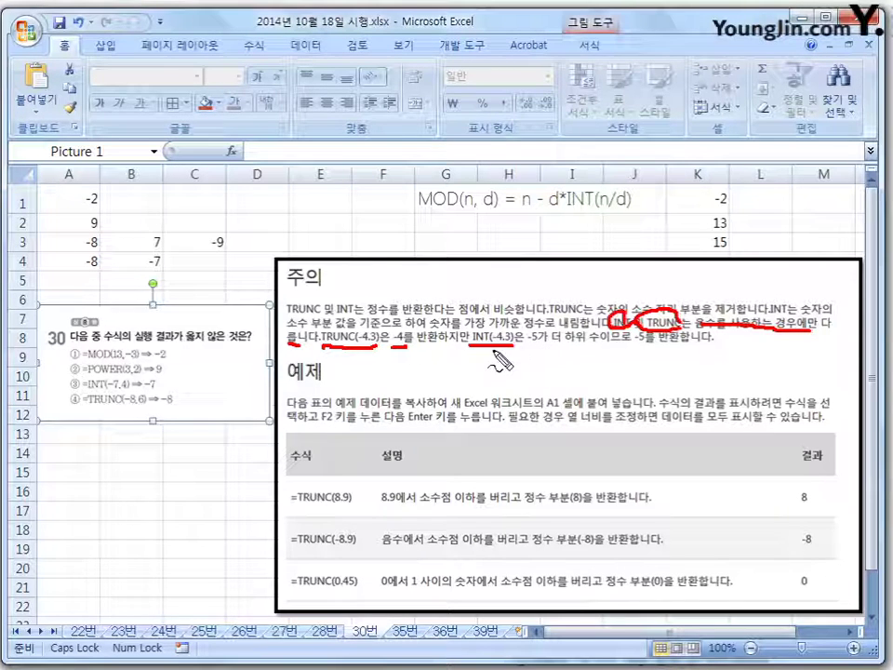
mouse_move(538, 328)
left_mouse_down()
mouse_move(523, 339)
mouse_move(544, 337)
left_mouse_up()
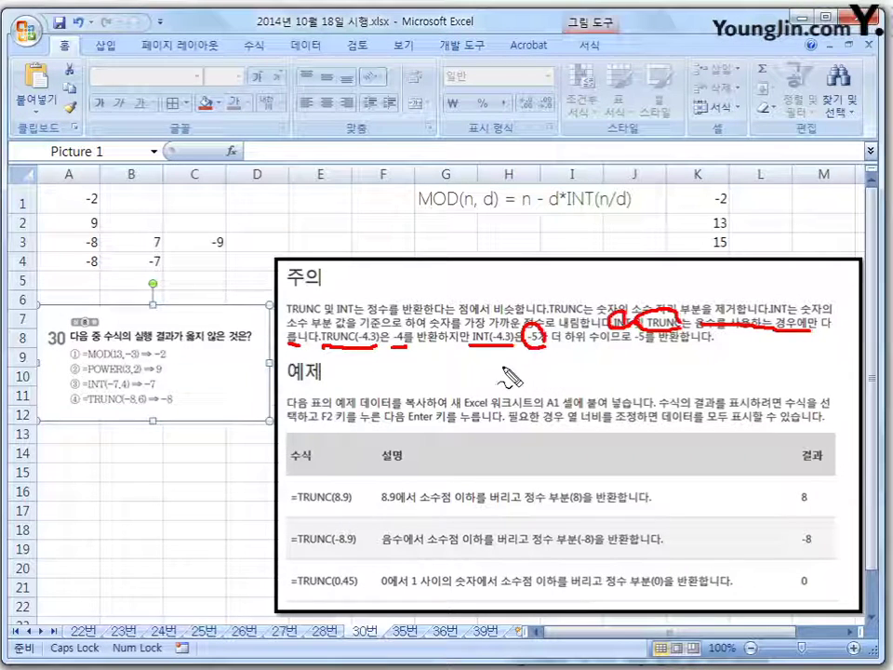
mouse_move(337, 325)
left_mouse_down()
mouse_move(294, 344)
mouse_move(343, 332)
left_mouse_up()
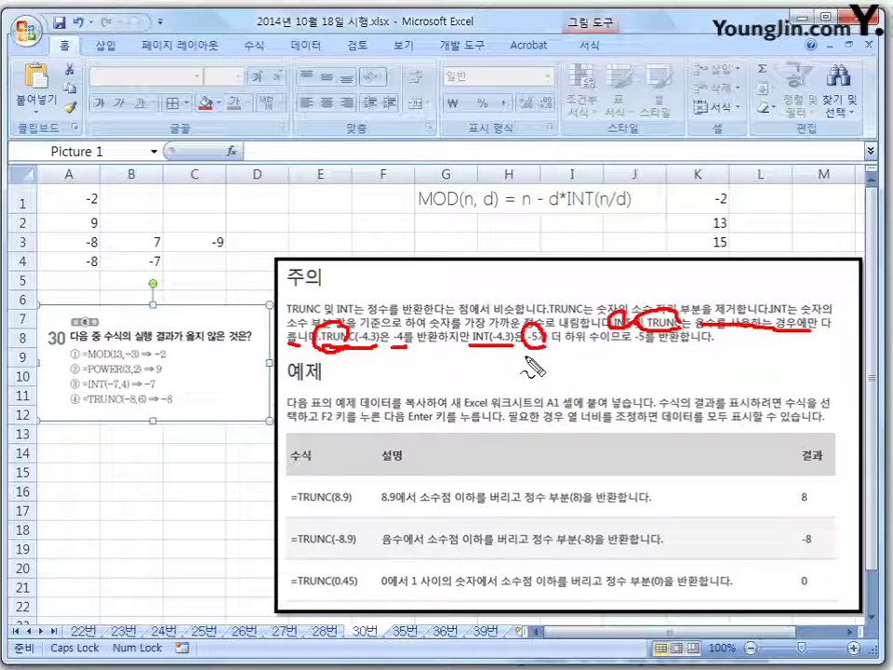
Step: Underline TRUNC(8.9), TRUNC(-8.9) and TRUNC(0.45) in the 예제 table, circle their results, then clear the annotations and return to the exam page
left_click_drag(290, 508, 353, 508)
mouse_move(802, 488)
left_mouse_down()
mouse_move(808, 506)
mouse_move(806, 491)
left_mouse_up()
left_click_drag(297, 551, 355, 550)
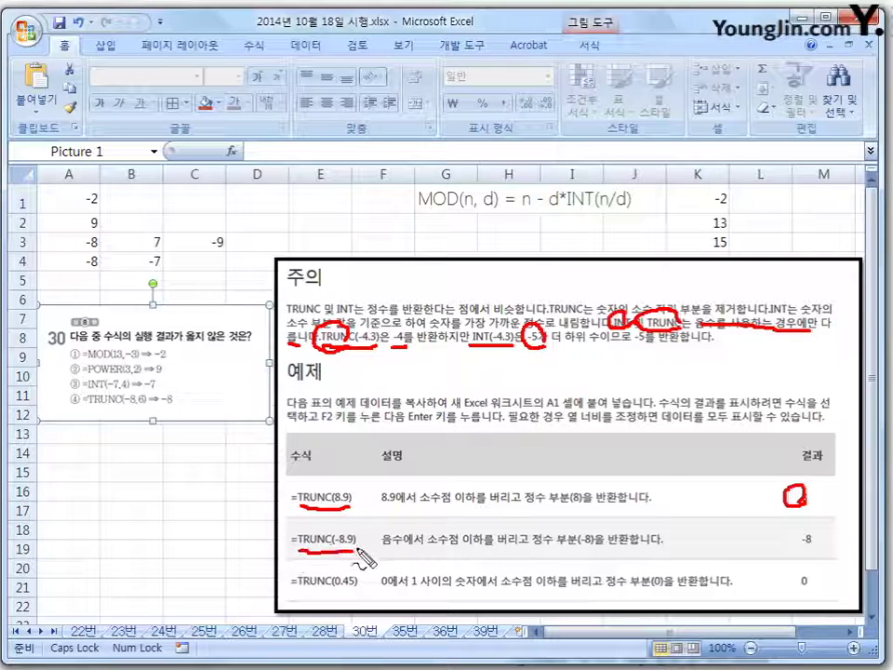
mouse_move(797, 549)
left_mouse_down()
mouse_move(810, 547)
mouse_move(806, 540)
left_mouse_up()
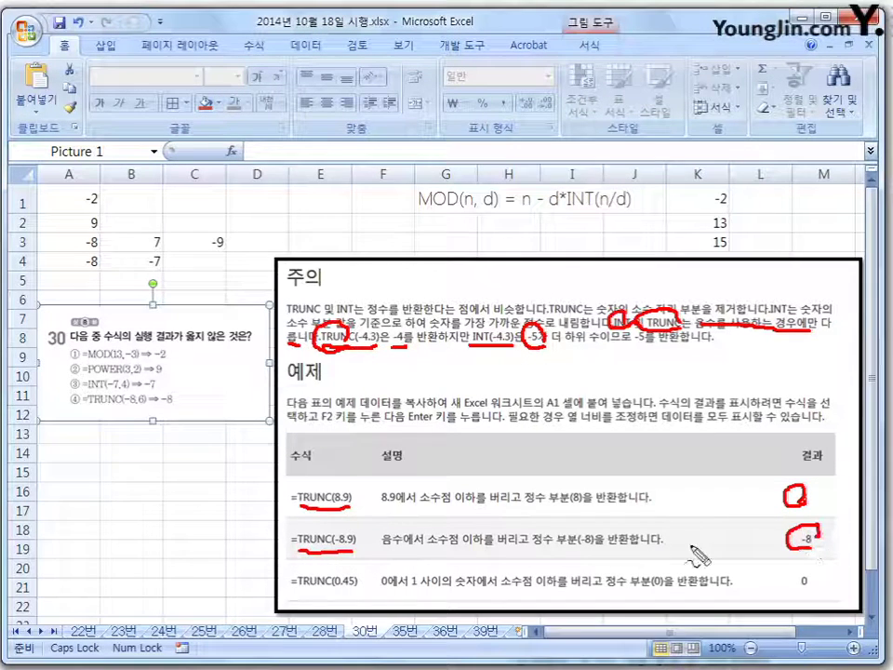
left_click_drag(298, 590, 358, 591)
mouse_move(812, 565)
left_mouse_down()
mouse_move(797, 584)
mouse_move(818, 577)
left_mouse_up()
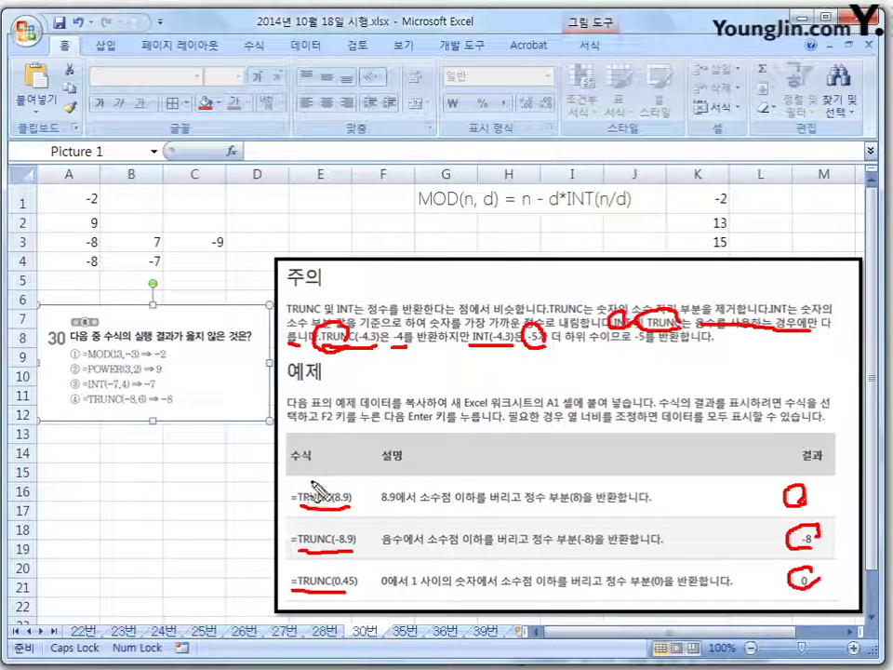
key("Escape")
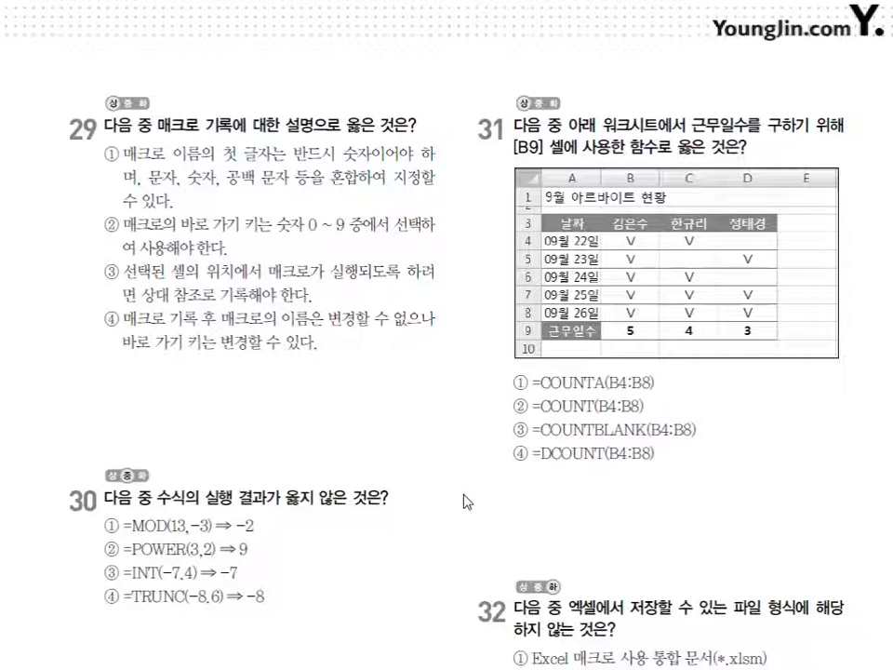
scroll(438, 429, "up", 3)
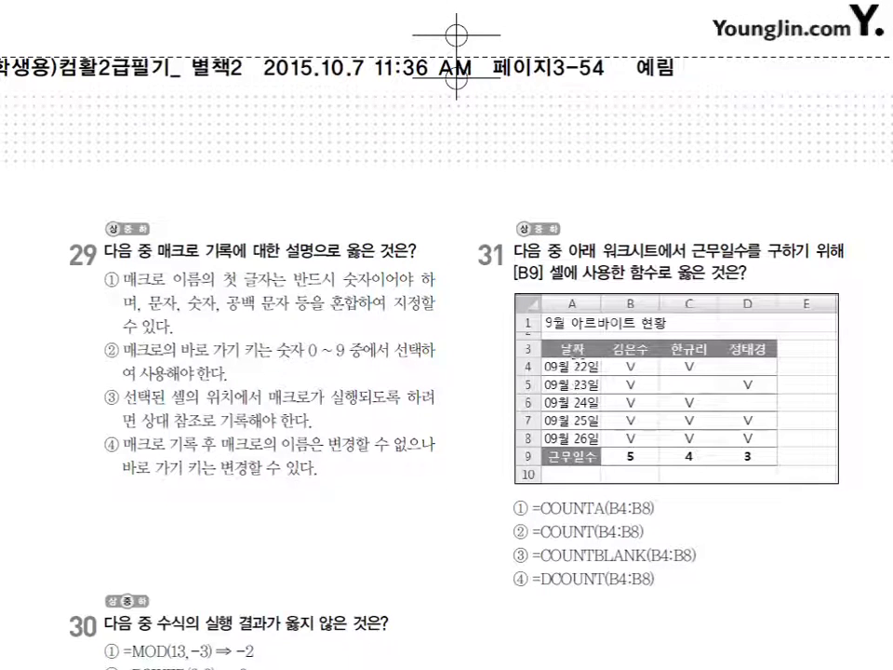
scroll(486, 381, "down", 3)
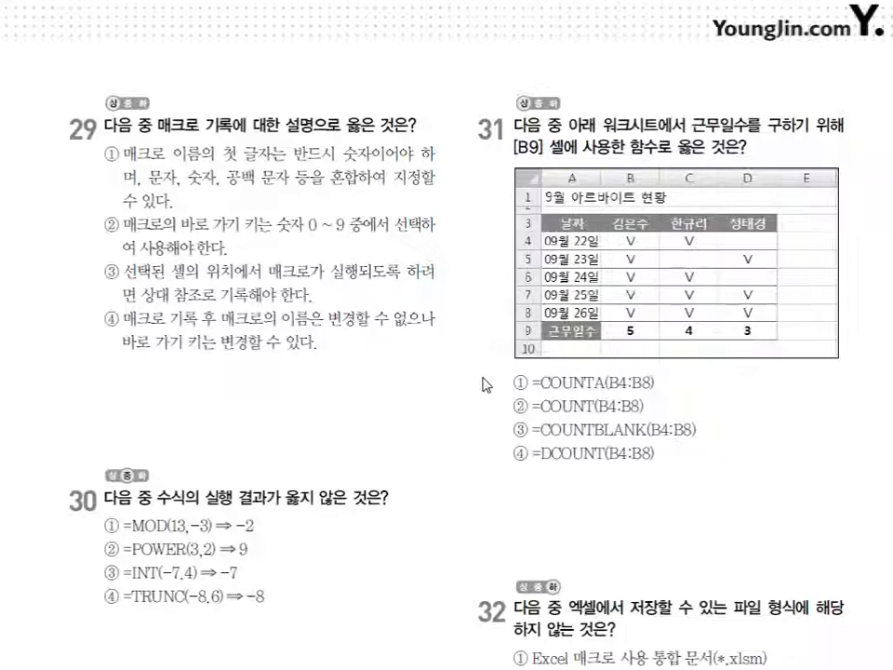